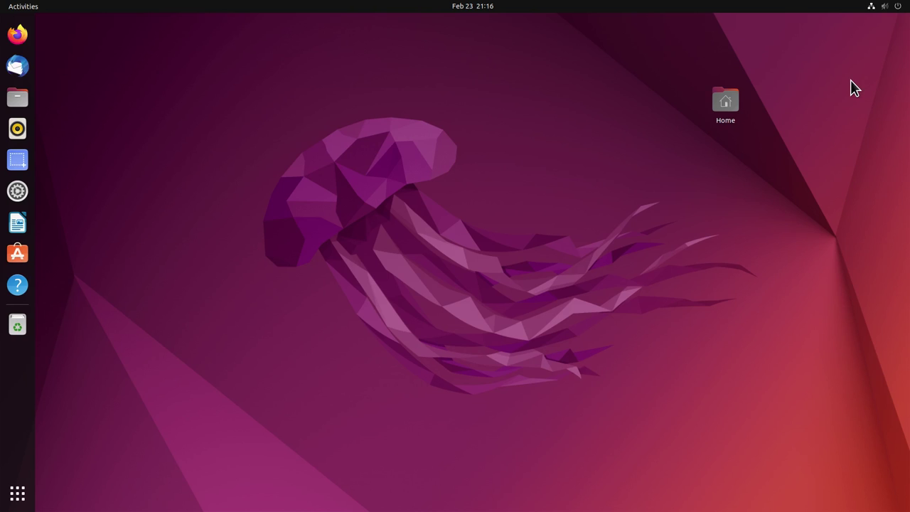
Step: Open a Terminal window, place it near the centre of the desktop and run neofetch
{"action": "left_click", "coordinate": [20, 497]}
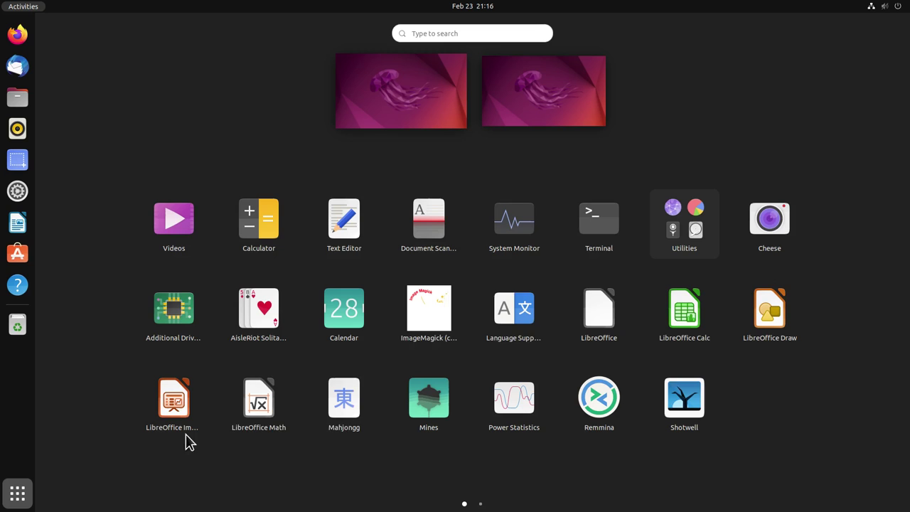
{"action": "left_click", "coordinate": [603, 227]}
{"action": "left_click_drag", "start_coordinate": [238, 52], "coordinate": [508, 180]}
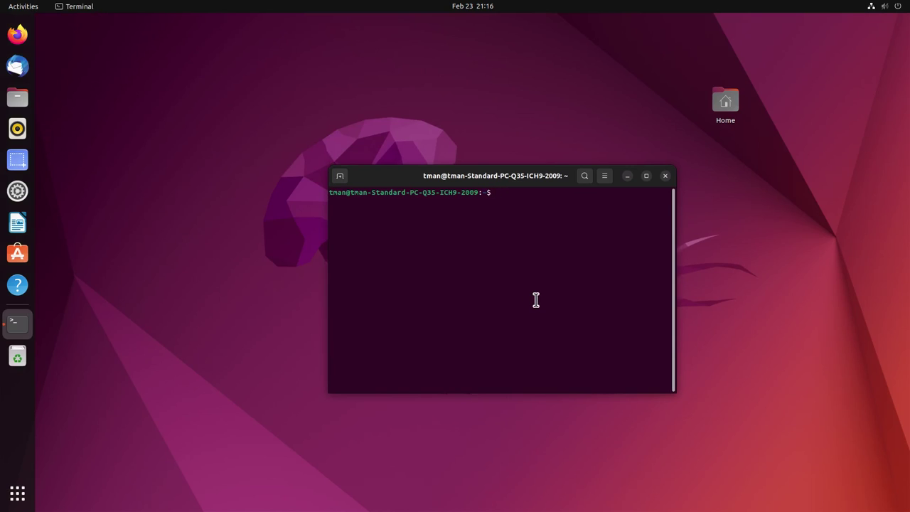
{"action": "type", "text": "neofetch"}
{"action": "key", "text": "Return"}
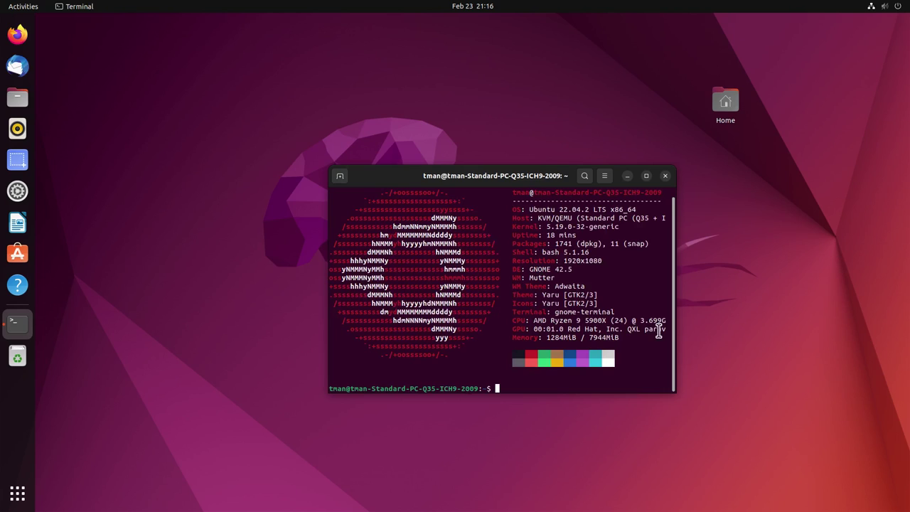
Step: Highlight the OS and desktop environment versions in the neofetch output, and close the Terminal
{"action": "left_click_drag", "start_coordinate": [529, 210], "coordinate": [609, 207]}
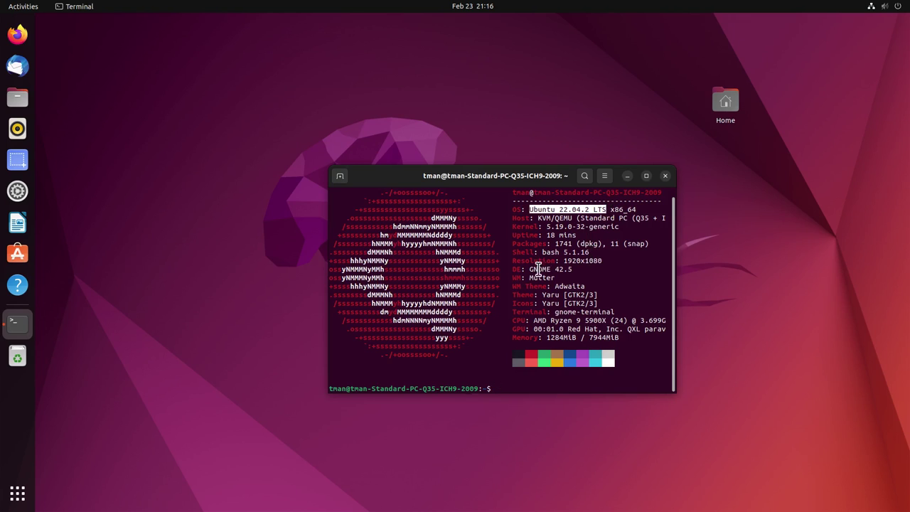
{"action": "left_click_drag", "start_coordinate": [527, 270], "coordinate": [576, 271]}
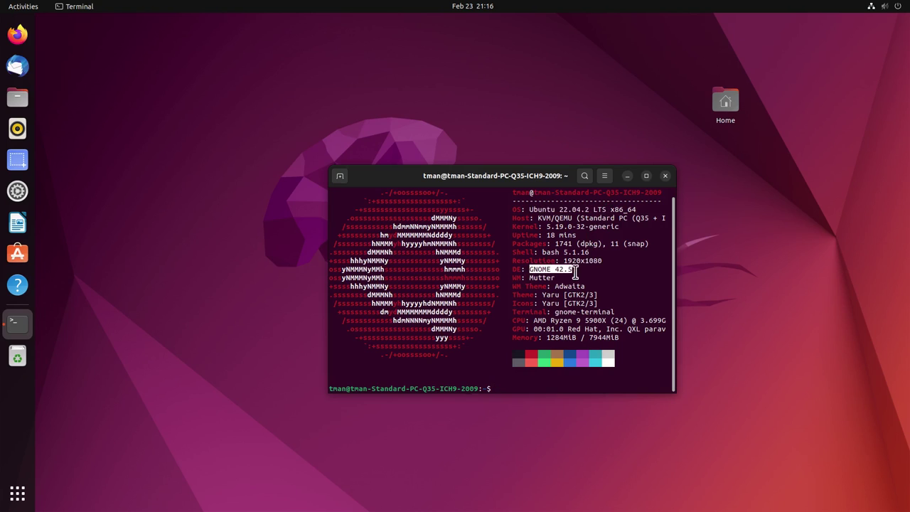
{"action": "left_click", "coordinate": [664, 175]}
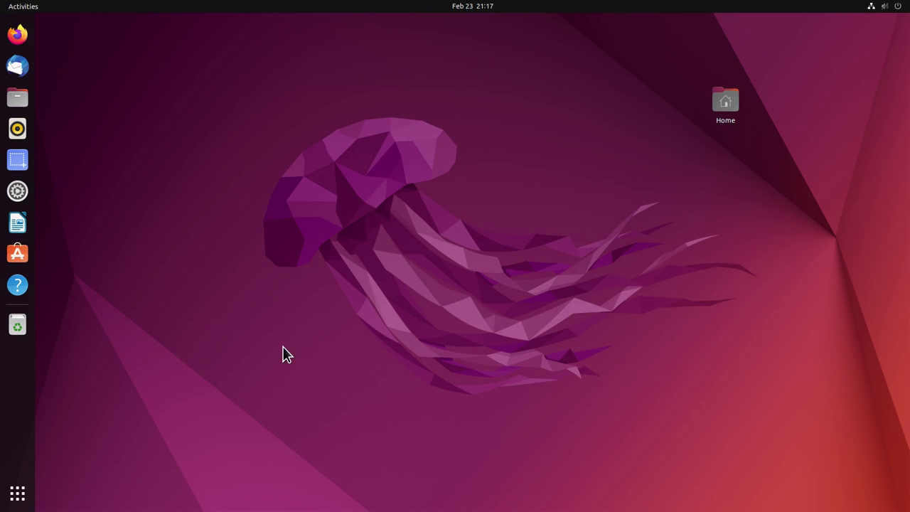
Step: Open the system's About page in Settings and examine the OS name, OS type and GNOME version
{"action": "left_click", "coordinate": [17, 191]}
{"action": "left_click_drag", "start_coordinate": [279, 42], "coordinate": [598, 75]}
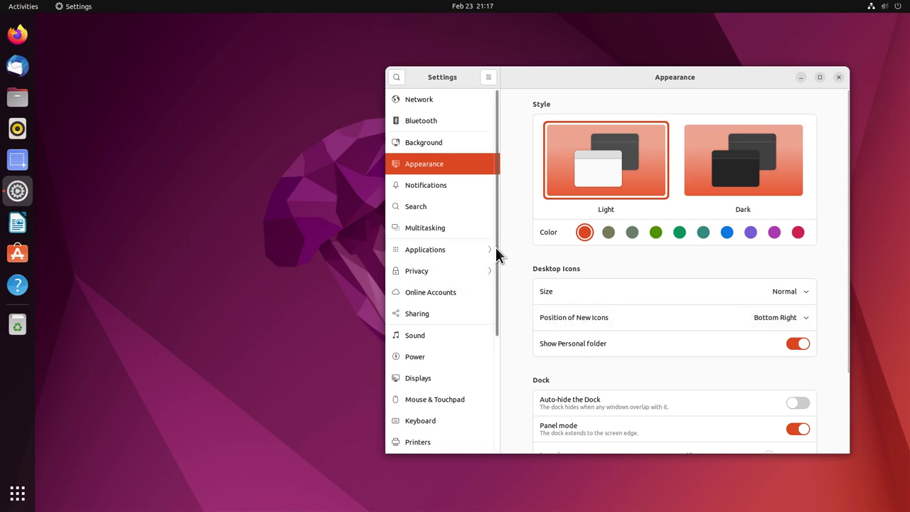
{"action": "left_click_drag", "start_coordinate": [496, 255], "coordinate": [490, 396]}
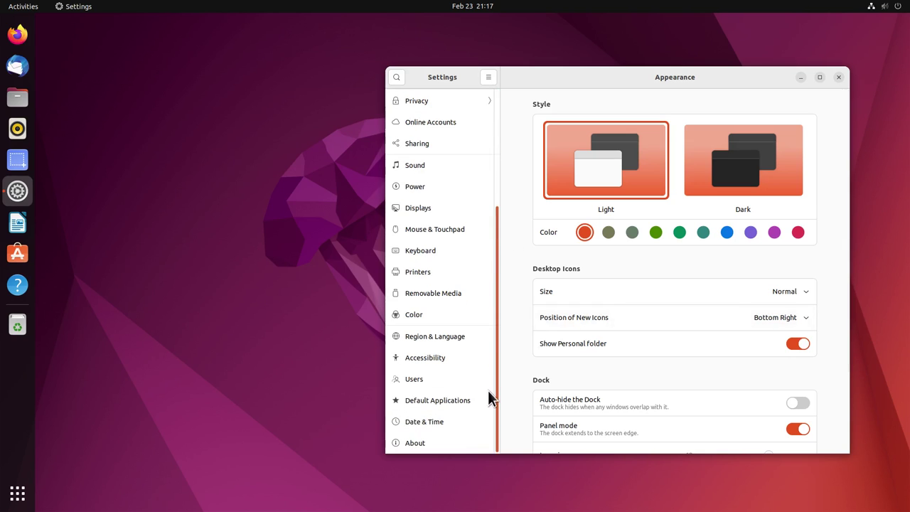
{"action": "left_click", "coordinate": [473, 439]}
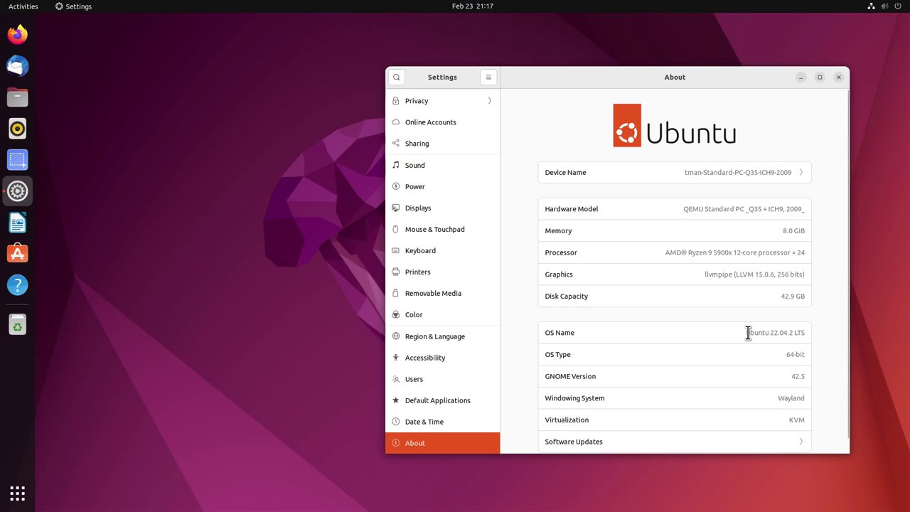
{"action": "left_click_drag", "start_coordinate": [746, 333], "coordinate": [826, 331]}
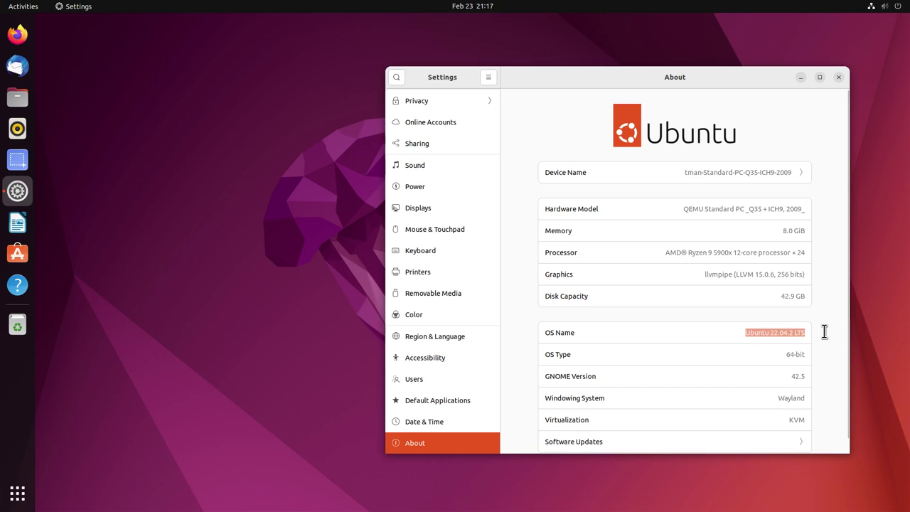
{"action": "left_click_drag", "start_coordinate": [786, 355], "coordinate": [820, 355]}
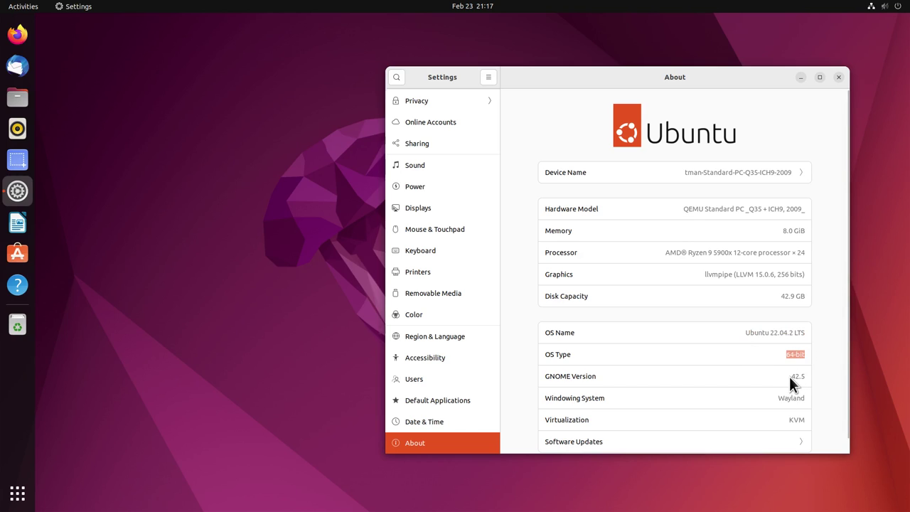
{"action": "left_click_drag", "start_coordinate": [796, 376], "coordinate": [818, 374]}
{"action": "scroll", "coordinate": [505, 261], "scroll_direction": "down", "scroll_amount": 1}
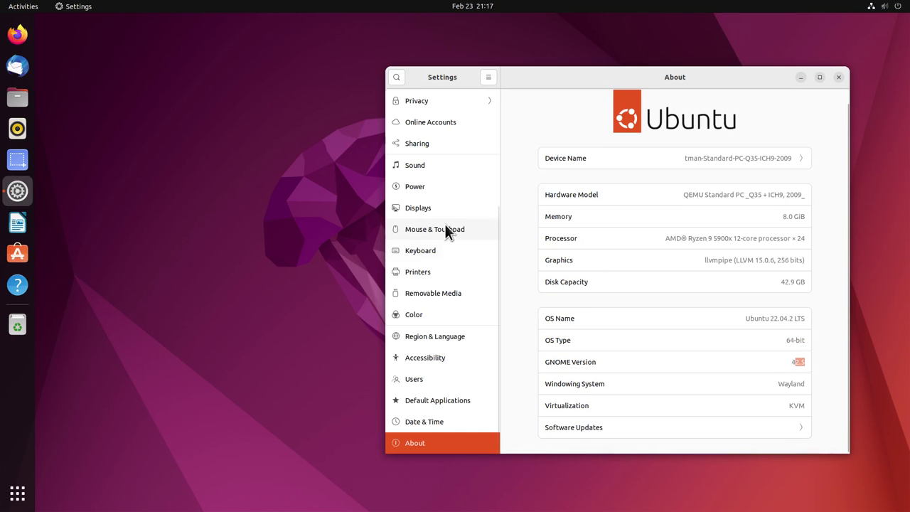
Step: Show the Appearance settings, and move and enlarge the Settings window to reveal more of the dock options
{"action": "scroll", "coordinate": [469, 250], "scroll_direction": "up", "scroll_amount": 5}
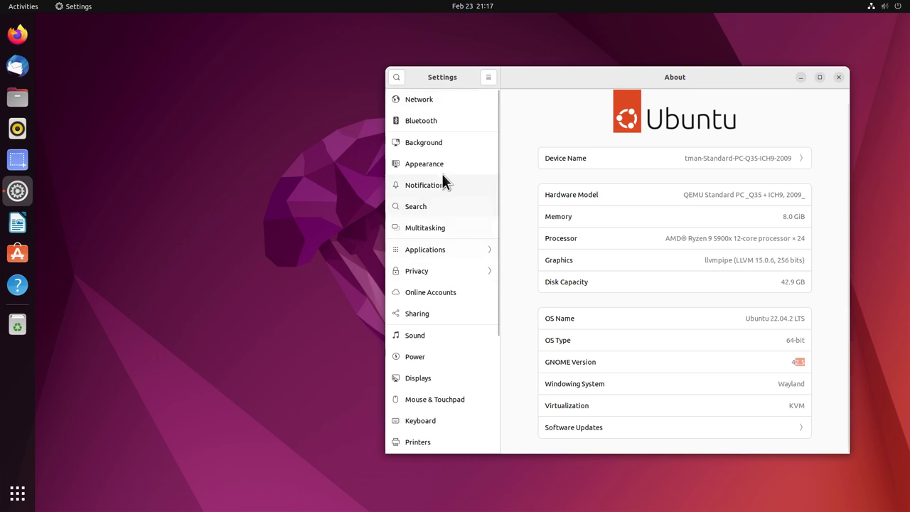
{"action": "left_click", "coordinate": [419, 163]}
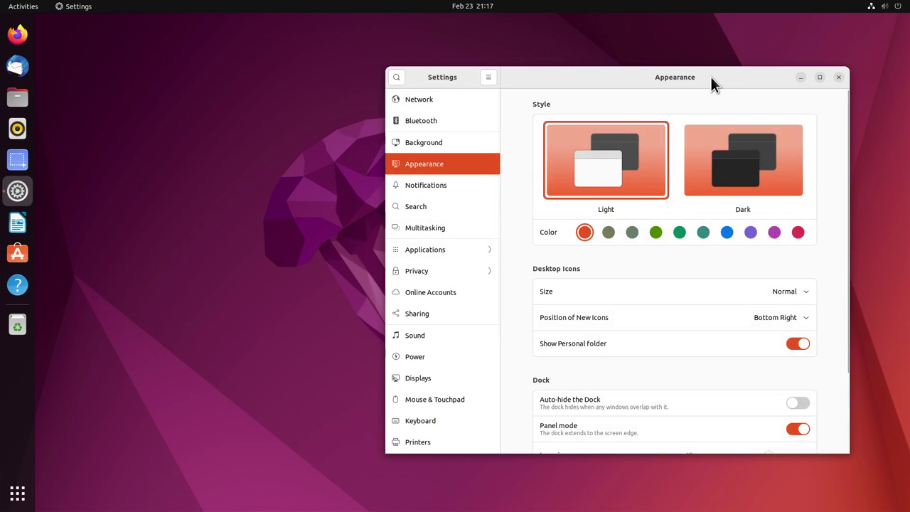
{"action": "left_click_drag", "start_coordinate": [713, 84], "coordinate": [666, 43]}
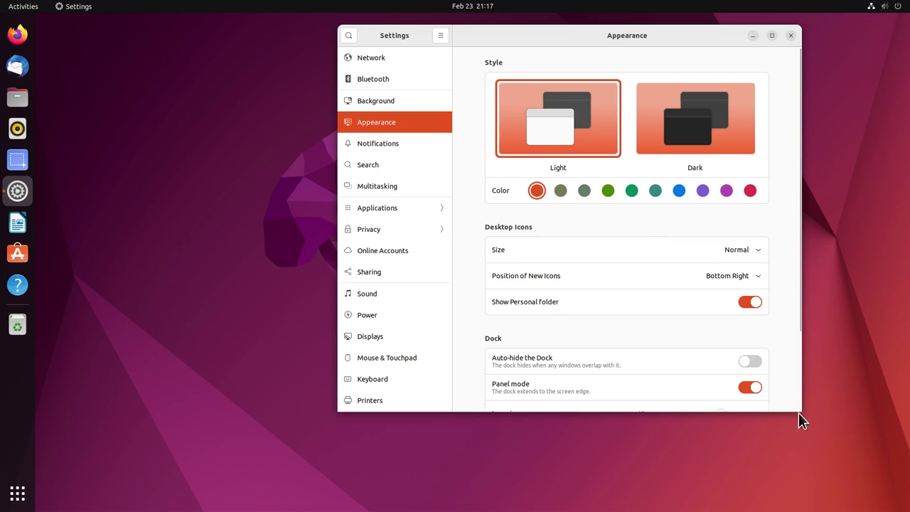
{"action": "left_click_drag", "start_coordinate": [800, 422], "coordinate": [833, 486]}
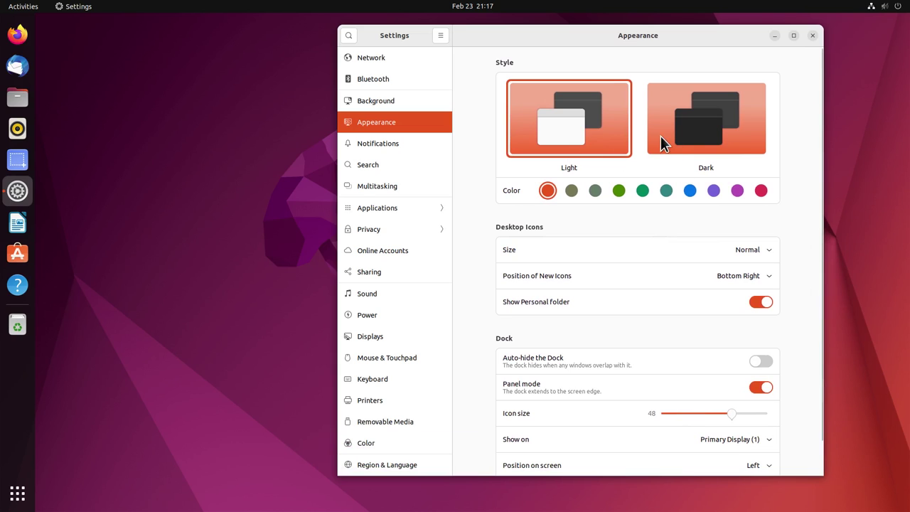
Step: Try the Dark style and switch back to Light
{"action": "left_click", "coordinate": [703, 122]}
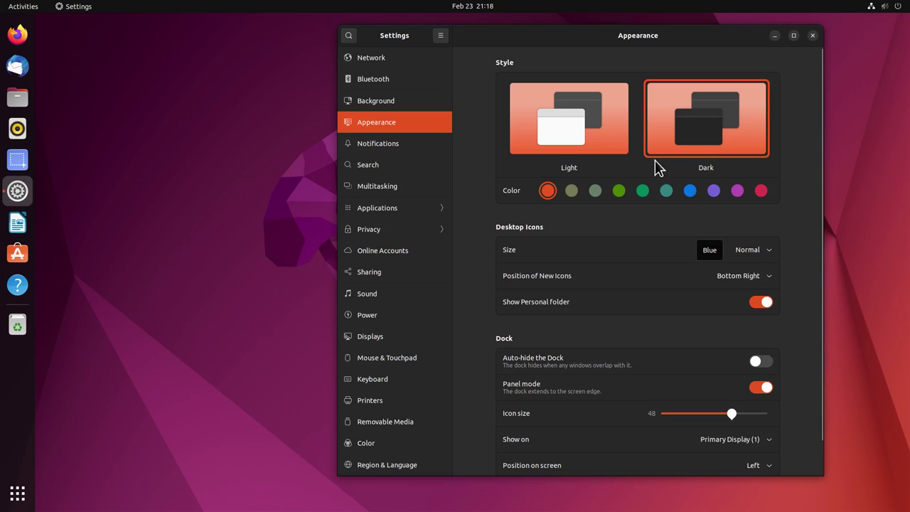
{"action": "left_click", "coordinate": [594, 131]}
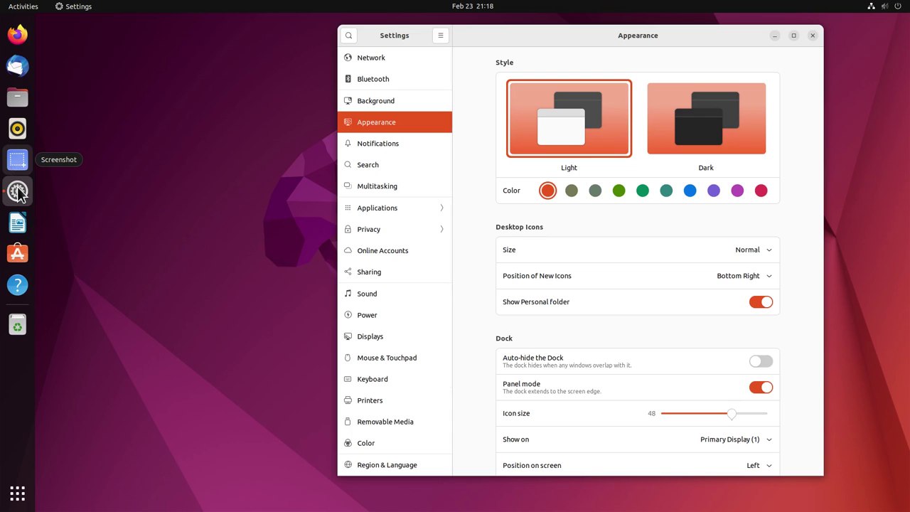
Step: Open Ubuntu Software and look through the list of installed applications
{"action": "left_click", "coordinate": [16, 259]}
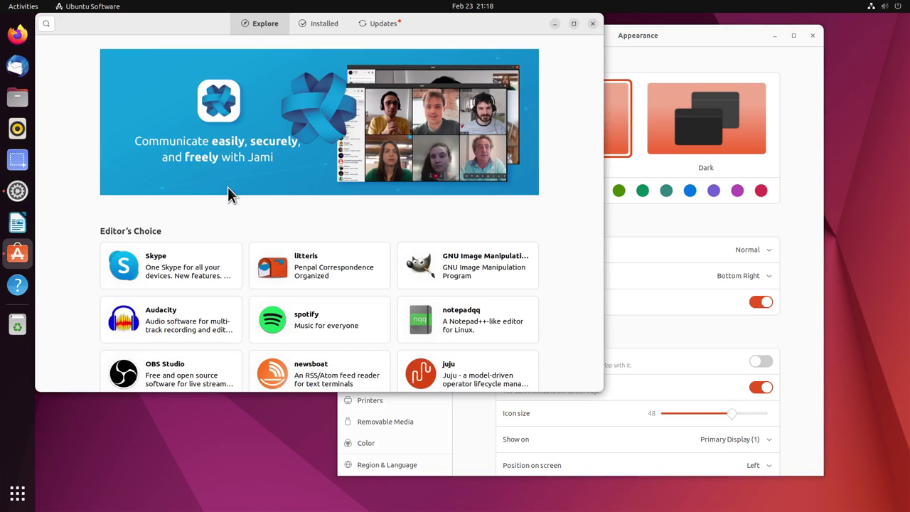
{"action": "left_click", "coordinate": [320, 23]}
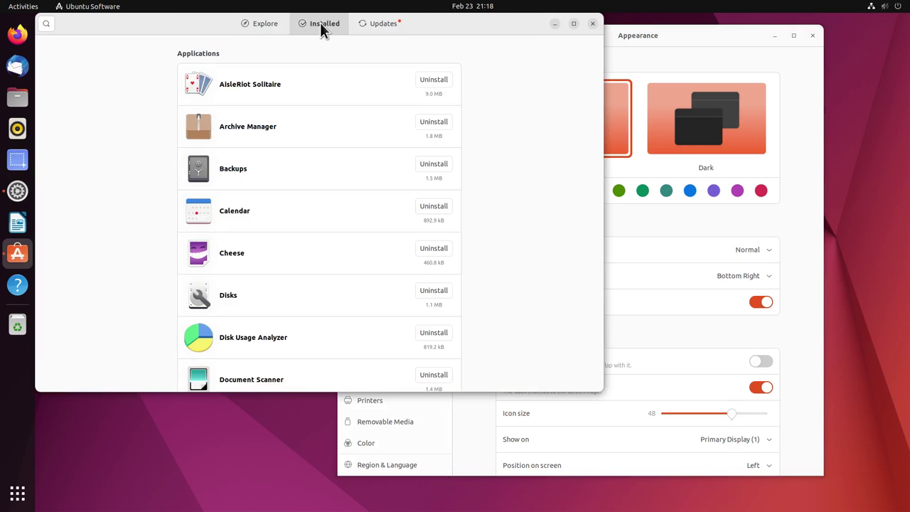
{"action": "scroll", "coordinate": [337, 182], "scroll_direction": "down", "scroll_amount": 5}
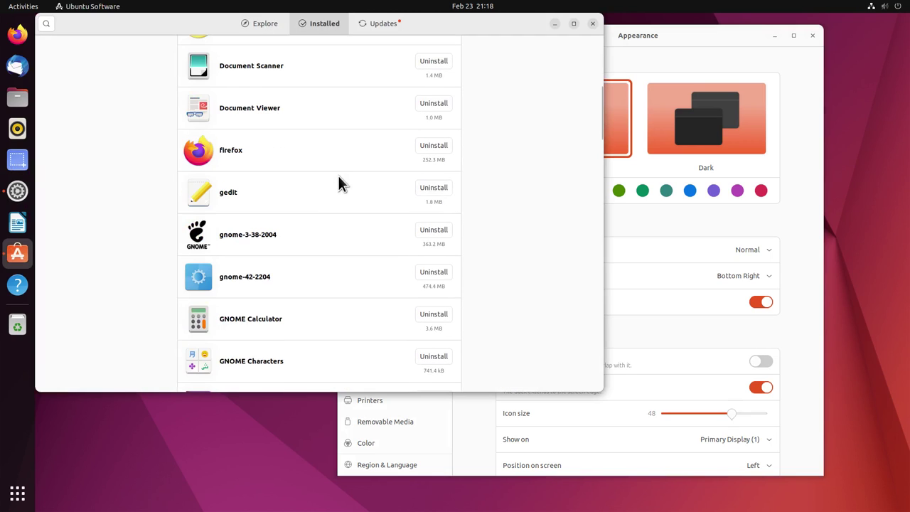
{"action": "scroll", "coordinate": [339, 189], "scroll_direction": "down", "scroll_amount": 5}
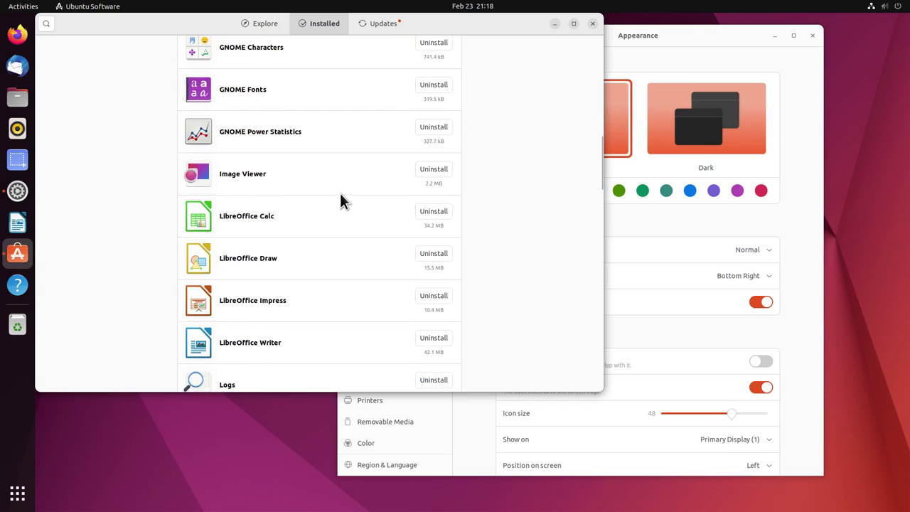
Step: Search the software catalogue for "scre" and close Ubuntu Software
{"action": "left_click", "coordinate": [46, 24]}
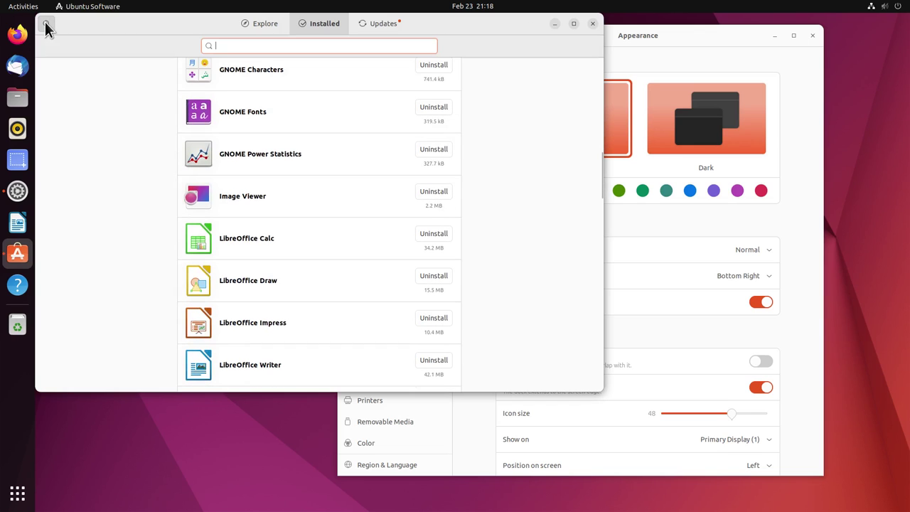
{"action": "type", "text": "scre"}
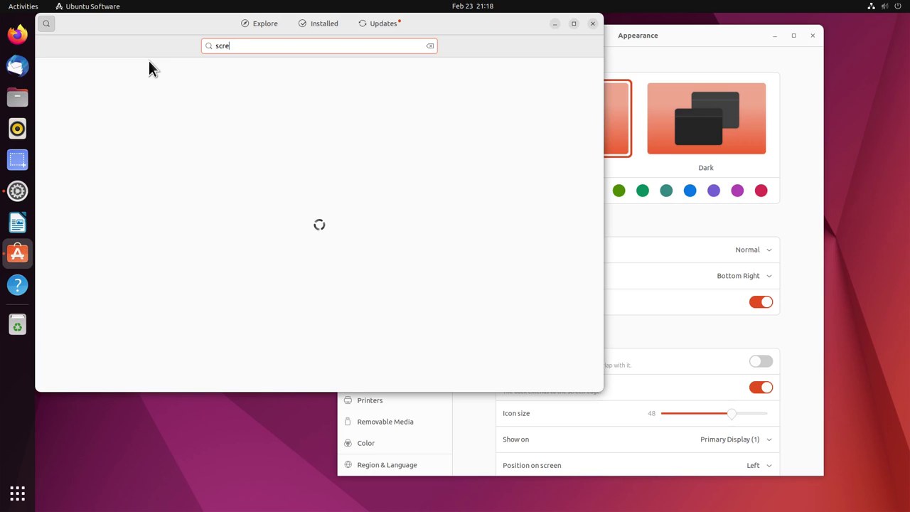
{"action": "left_click", "coordinate": [593, 23]}
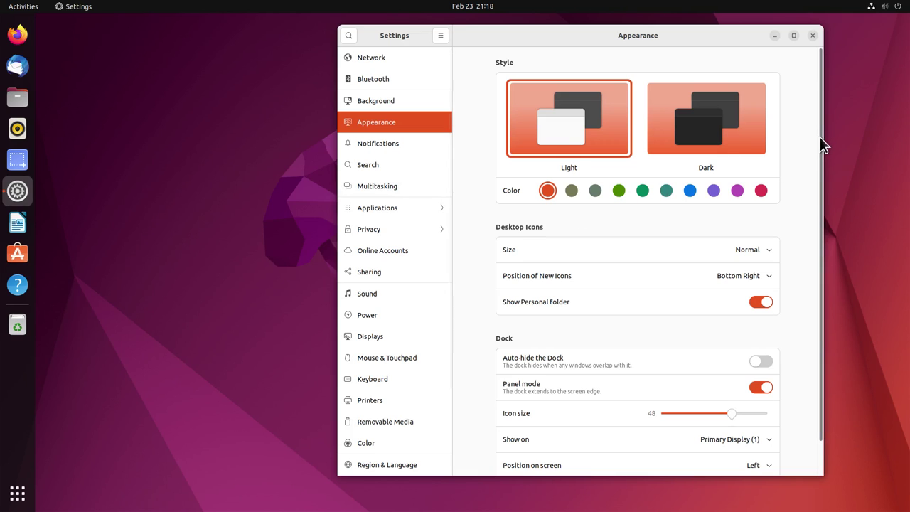
Step: Review the style, desktop icon and dock options in the Appearance settings, widening the Settings window slightly
{"action": "left_click_drag", "start_coordinate": [820, 140], "coordinate": [820, 187]}
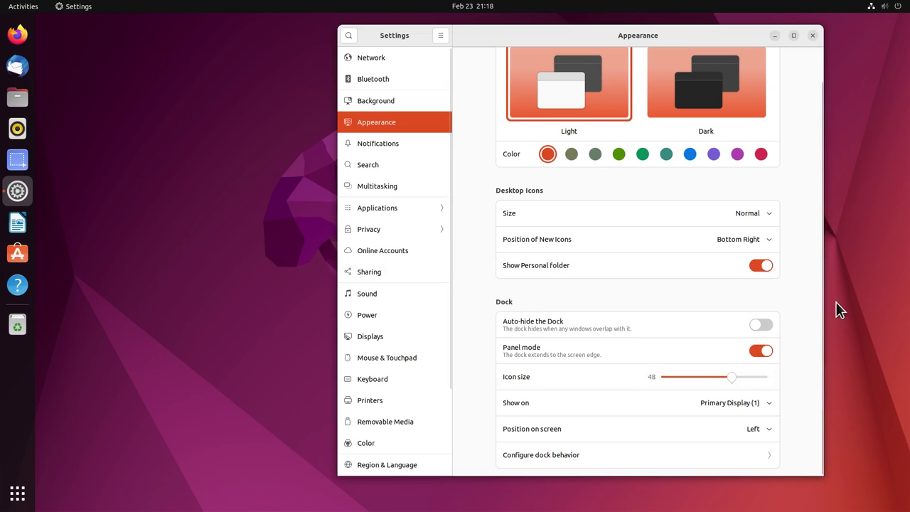
{"action": "left_click_drag", "start_coordinate": [819, 300], "coordinate": [842, 189]}
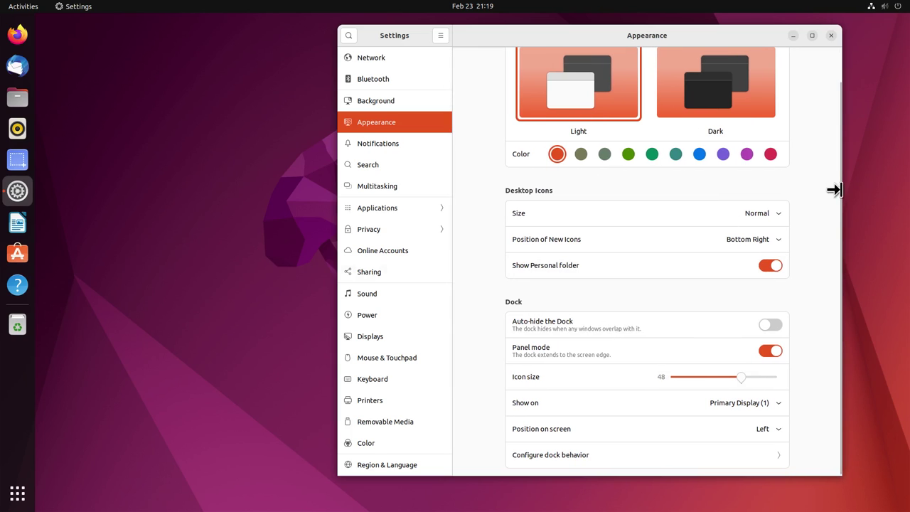
{"action": "scroll", "coordinate": [825, 185], "scroll_direction": "up", "scroll_amount": 2}
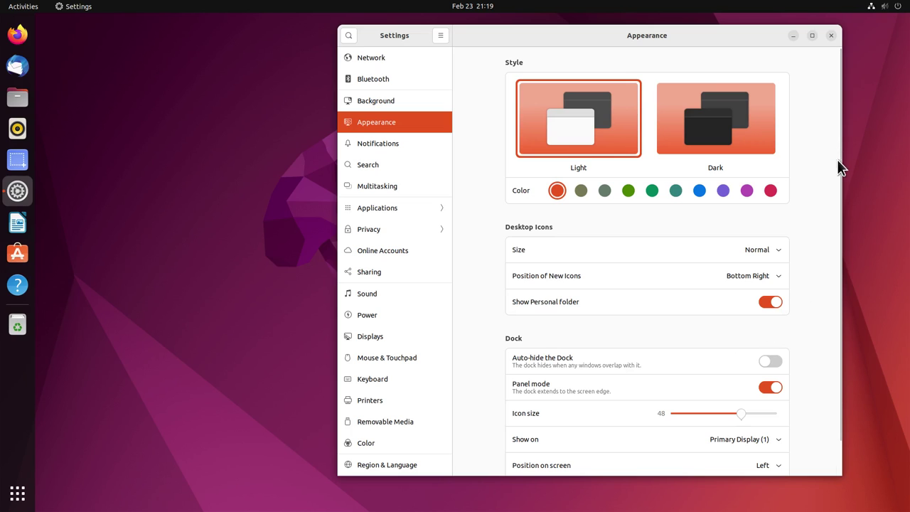
{"action": "scroll", "coordinate": [842, 192], "scroll_direction": "down", "scroll_amount": 2}
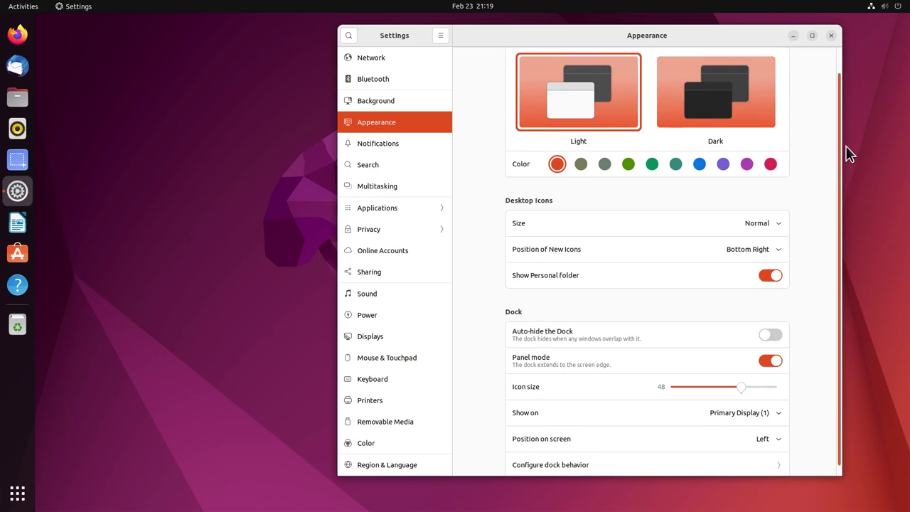
{"action": "scroll", "coordinate": [847, 154], "scroll_direction": "up", "scroll_amount": 2}
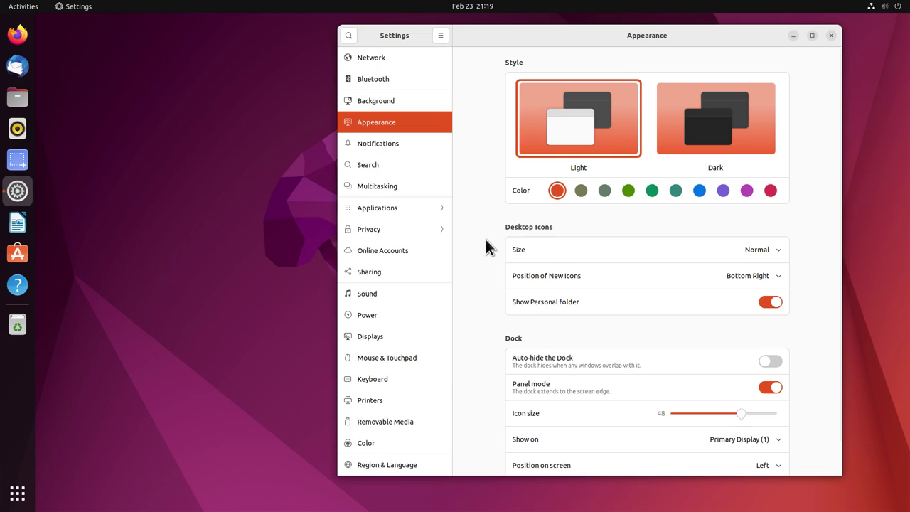
Step: Open the Screenshot tool, move its window clear of the dock and show its About information
{"action": "left_click", "coordinate": [17, 159]}
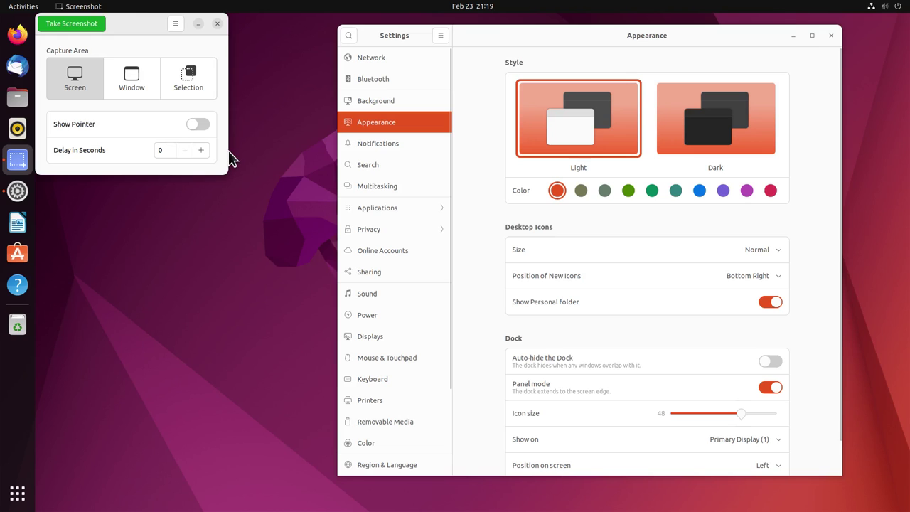
{"action": "left_click_drag", "start_coordinate": [128, 19], "coordinate": [202, 99]}
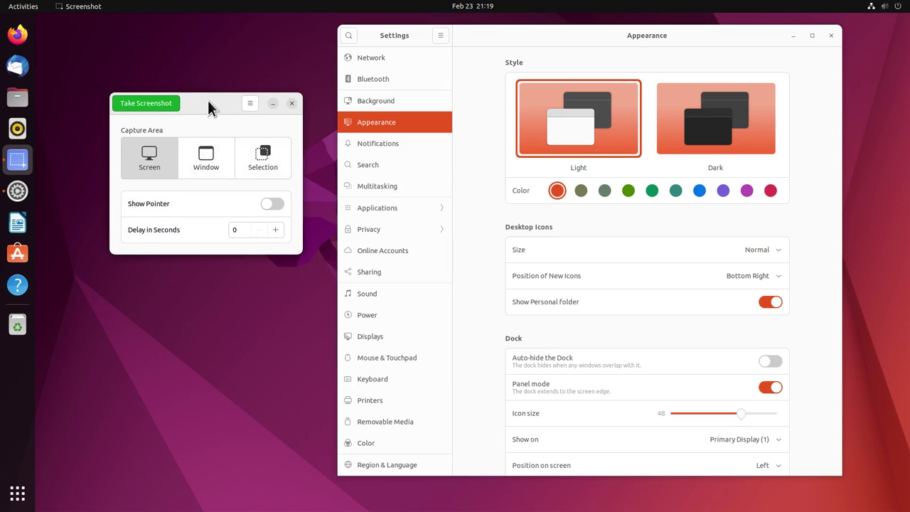
{"action": "left_click_drag", "start_coordinate": [208, 100], "coordinate": [200, 132]}
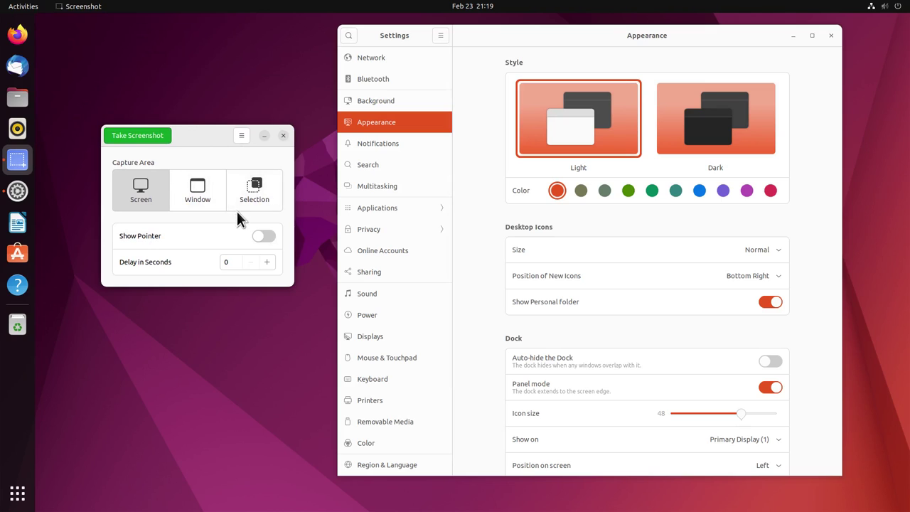
{"action": "left_click", "coordinate": [241, 136]}
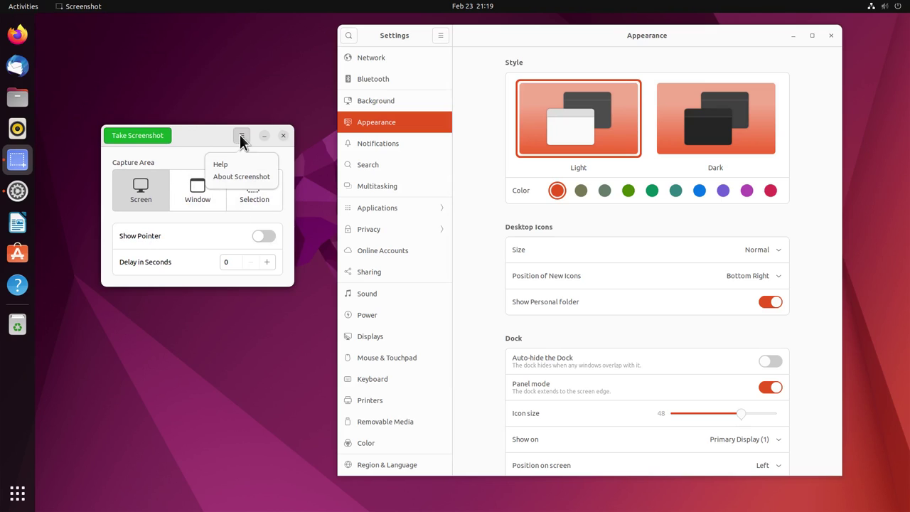
{"action": "left_click", "coordinate": [245, 177]}
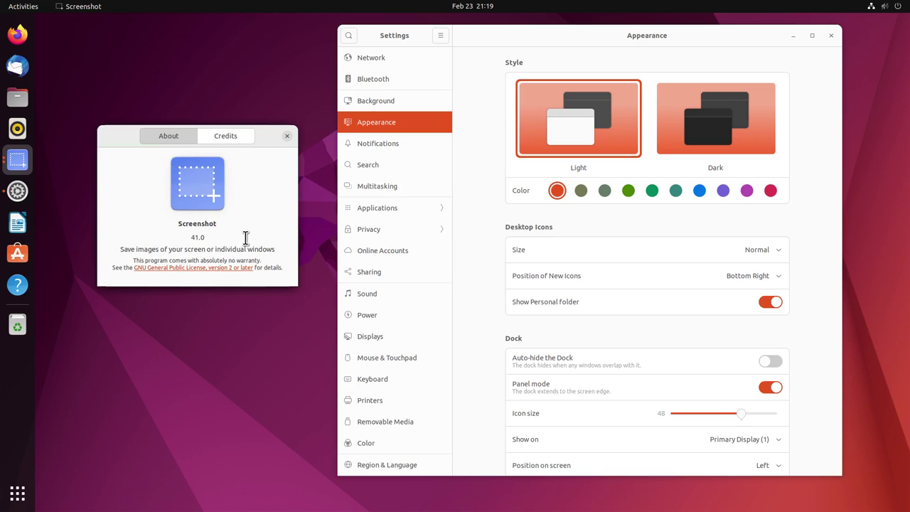
Step: Close the About information and try the capture area and Show Pointer options, moving the Screenshot window over Settings
{"action": "left_click", "coordinate": [287, 135]}
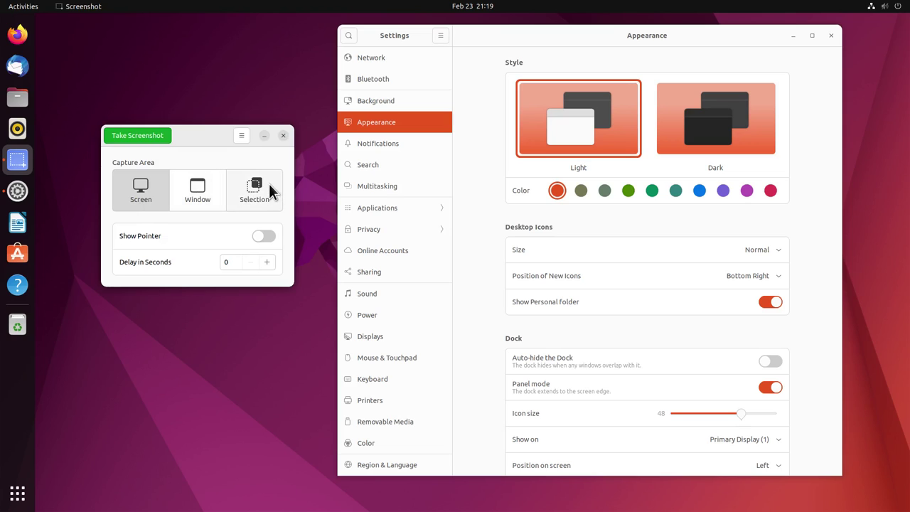
{"action": "left_click", "coordinate": [196, 197]}
{"action": "left_click", "coordinate": [155, 197]}
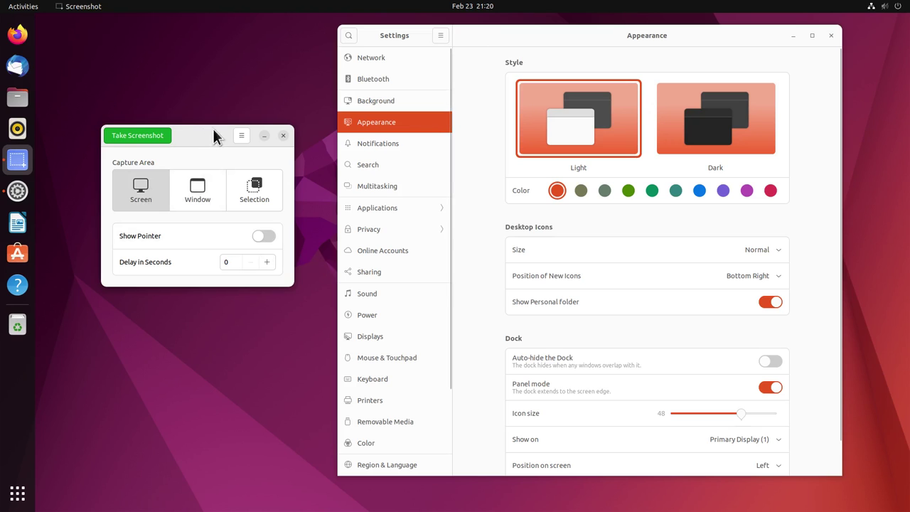
{"action": "left_click_drag", "start_coordinate": [216, 138], "coordinate": [503, 223]}
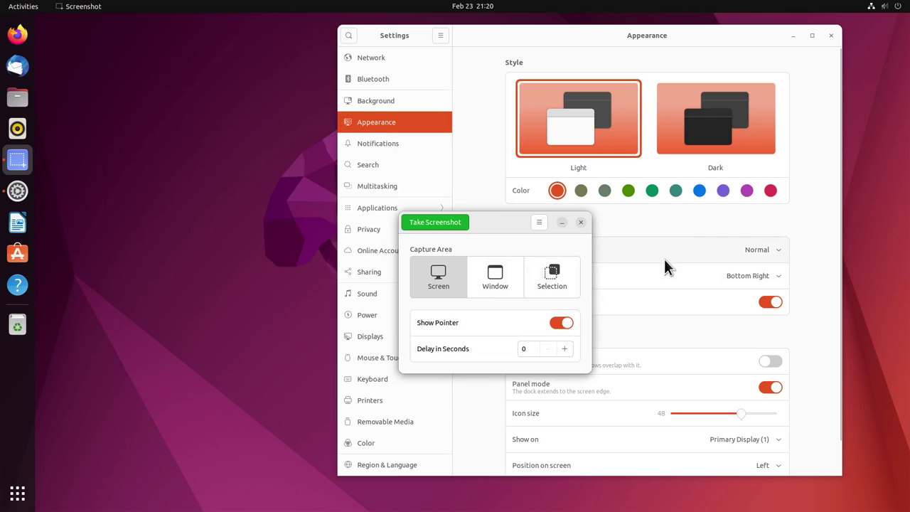
{"action": "left_click", "coordinate": [559, 323]}
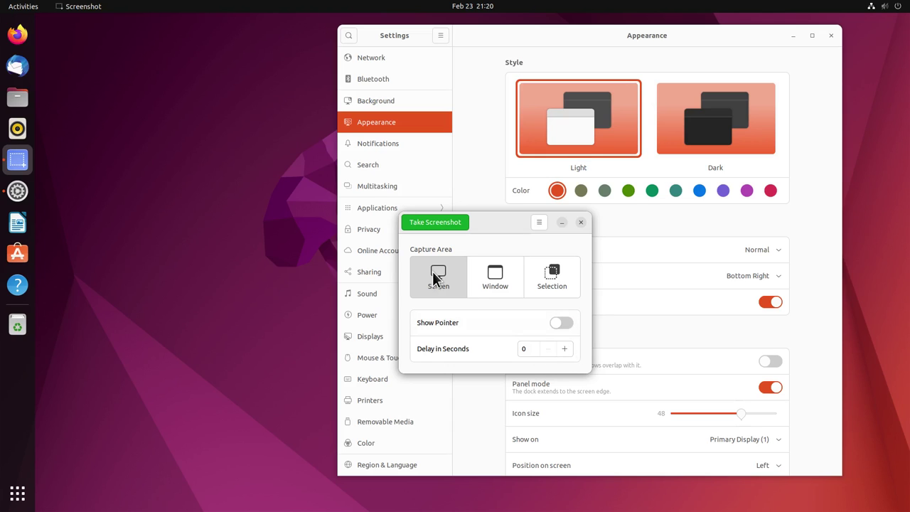
{"action": "left_click", "coordinate": [485, 279]}
{"action": "left_click_drag", "start_coordinate": [501, 221], "coordinate": [467, 225]}
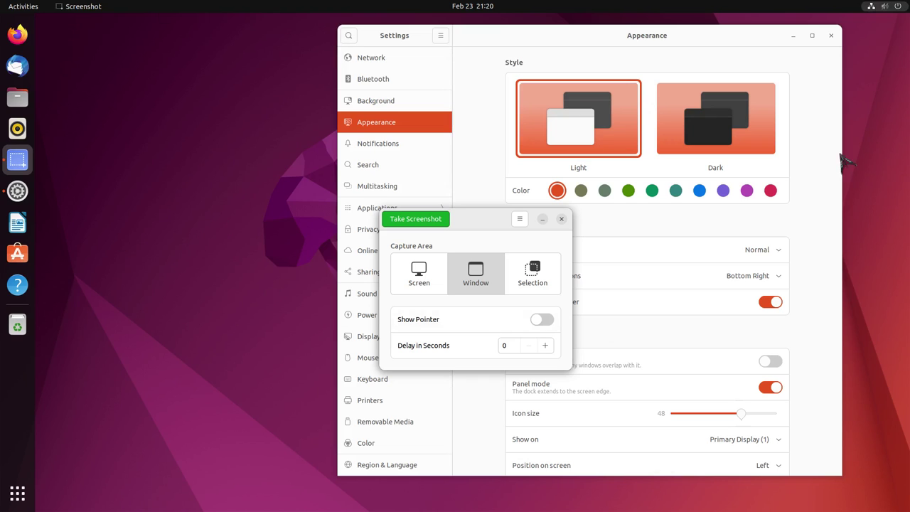
Step: Capture the whole screen with the pointer hidden and save the image to the Desktop folder under its suggested name
{"action": "left_click", "coordinate": [420, 280]}
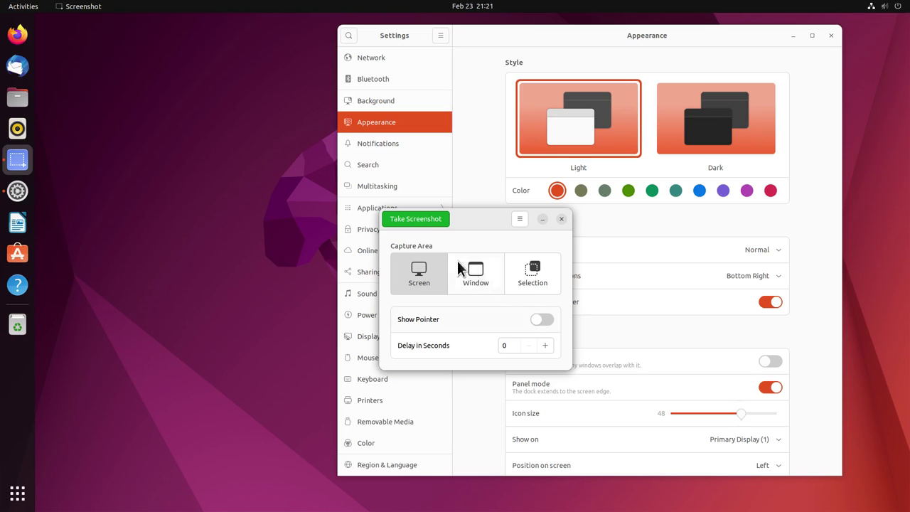
{"action": "left_click", "coordinate": [420, 225]}
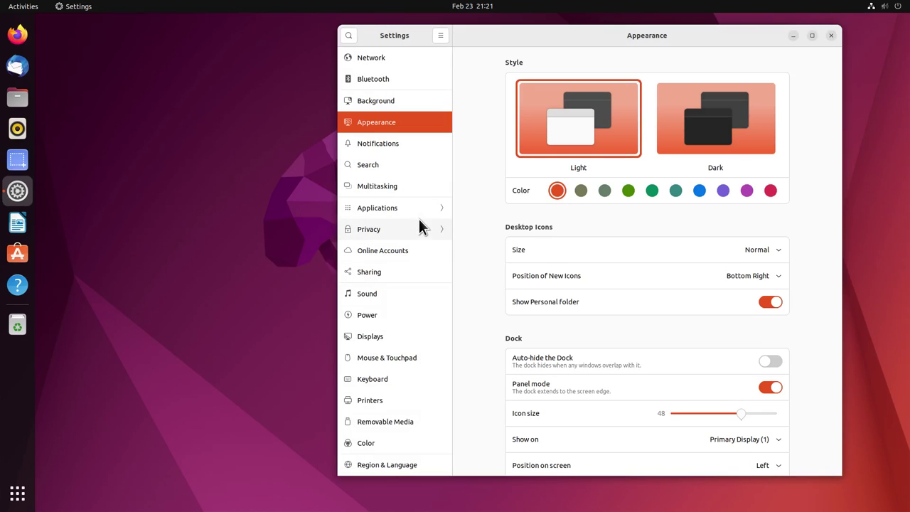
{"action": "left_click_drag", "start_coordinate": [89, 28], "coordinate": [447, 163]}
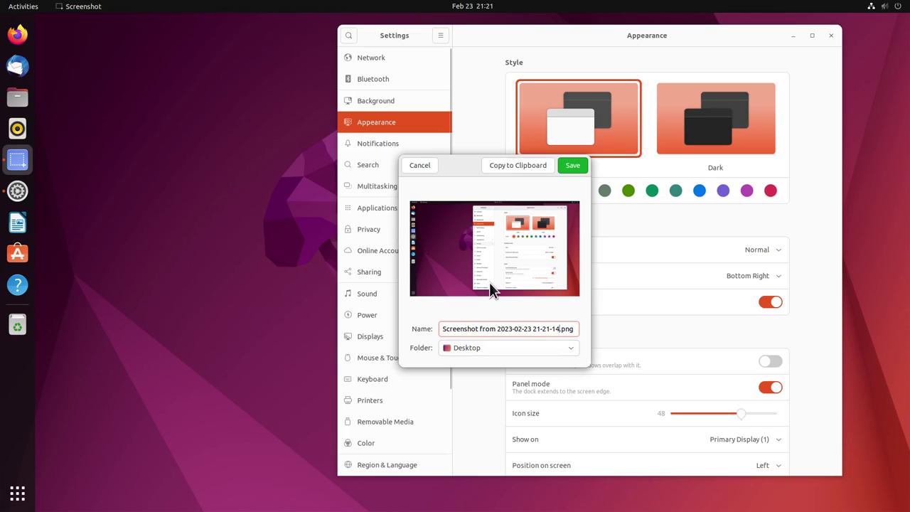
{"action": "left_click", "coordinate": [499, 348]}
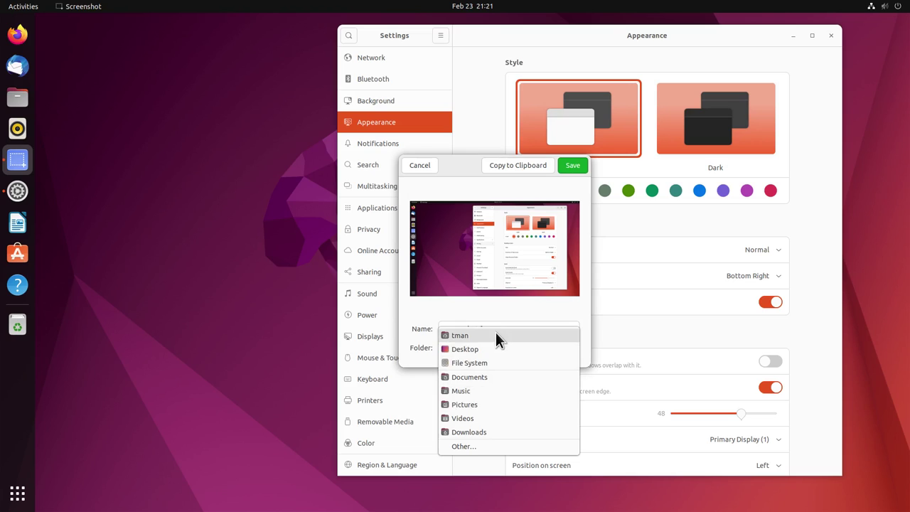
{"action": "left_click", "coordinate": [496, 352]}
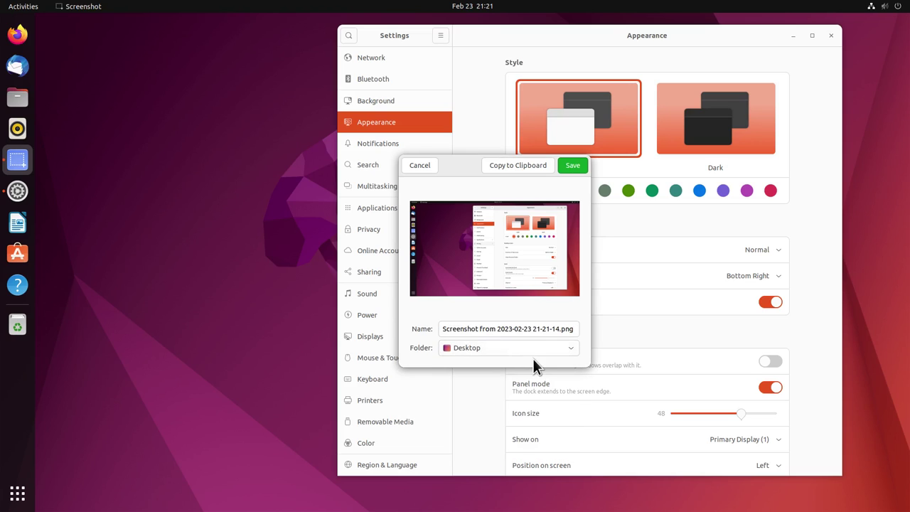
{"action": "left_click", "coordinate": [574, 168]}
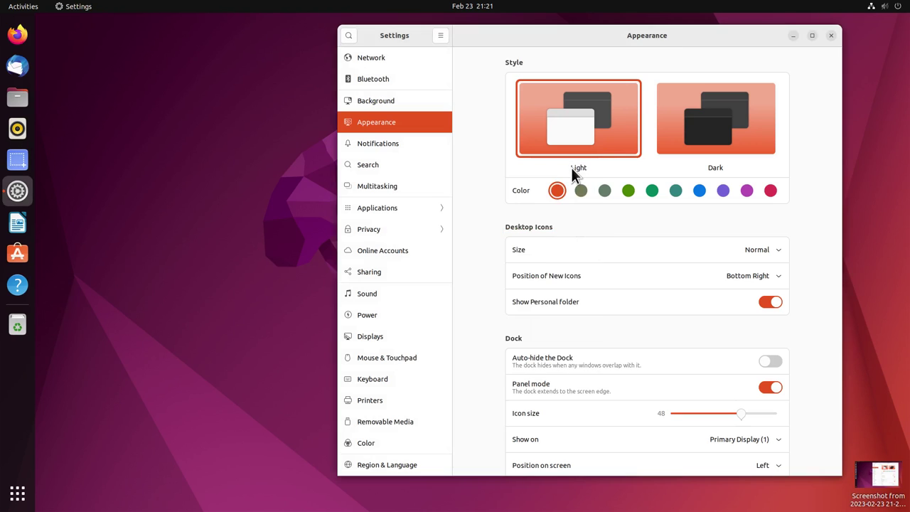
Step: Shift the Settings window toward the dock and move the saved screenshot's icon to the desktop's upper-left area
{"action": "left_click_drag", "start_coordinate": [635, 39], "coordinate": [583, 40]}
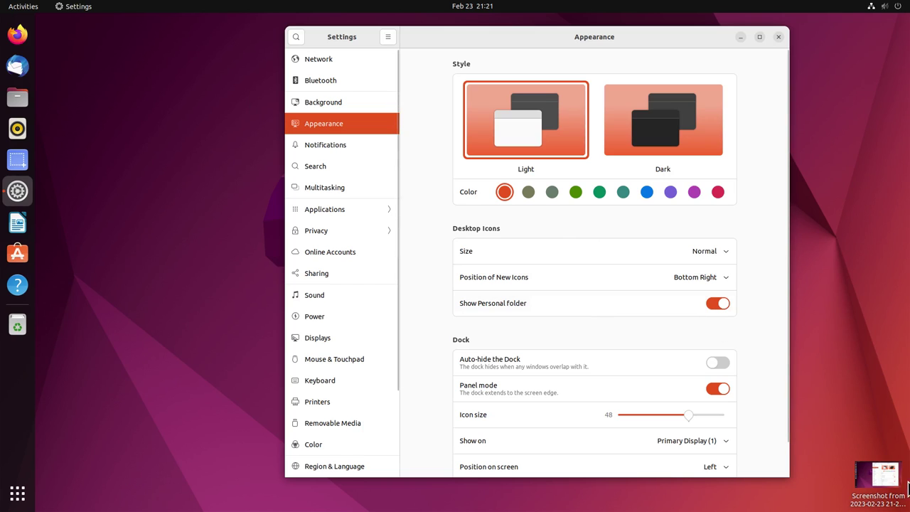
{"action": "left_click_drag", "start_coordinate": [886, 480], "coordinate": [130, 77]}
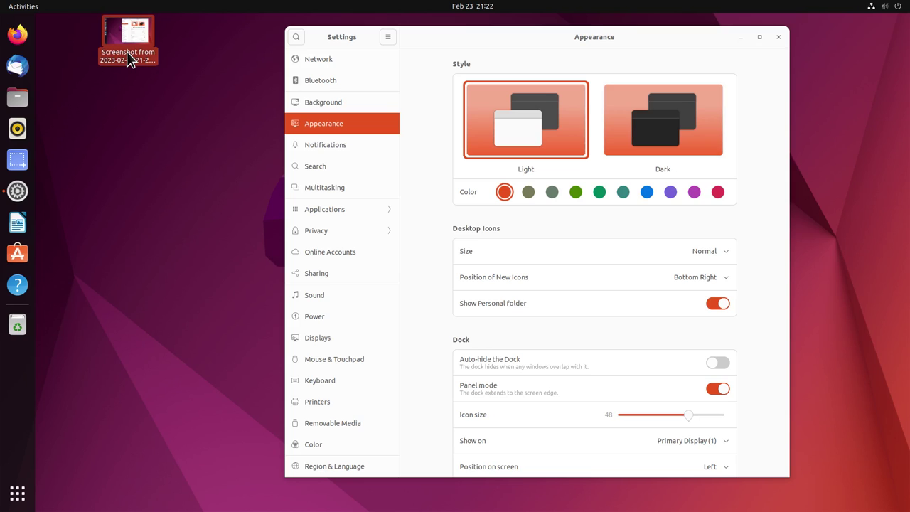
Step: Capture only the Settings window, save the image to the Desktop folder and place its icon below the first screenshot
{"action": "left_click", "coordinate": [18, 160]}
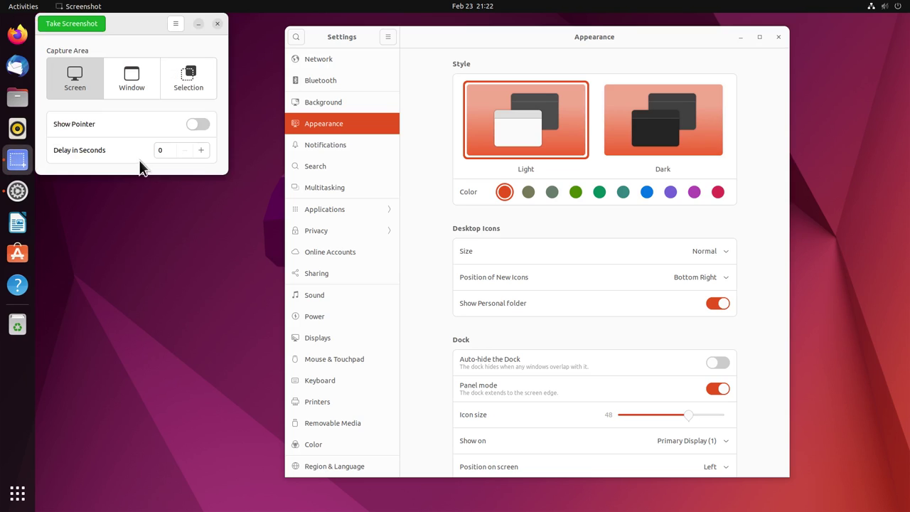
{"action": "left_click", "coordinate": [130, 85]}
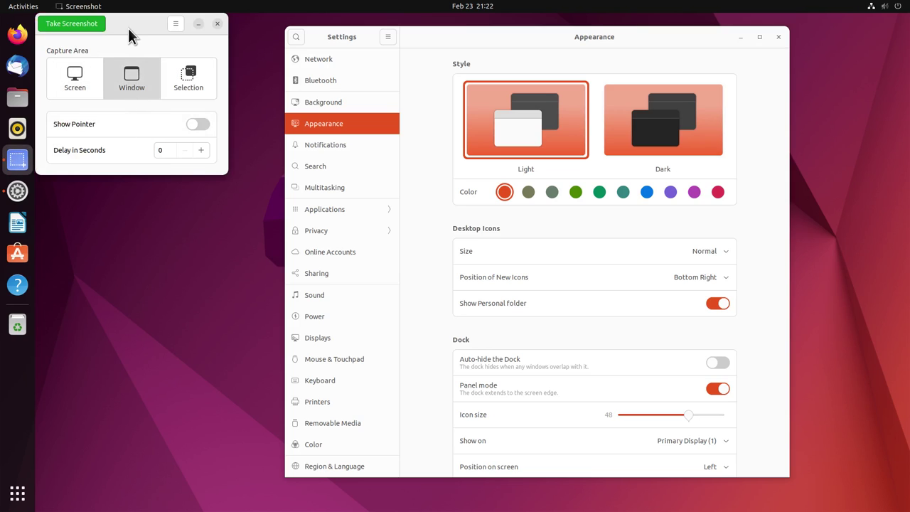
{"action": "left_click_drag", "start_coordinate": [130, 35], "coordinate": [488, 227]}
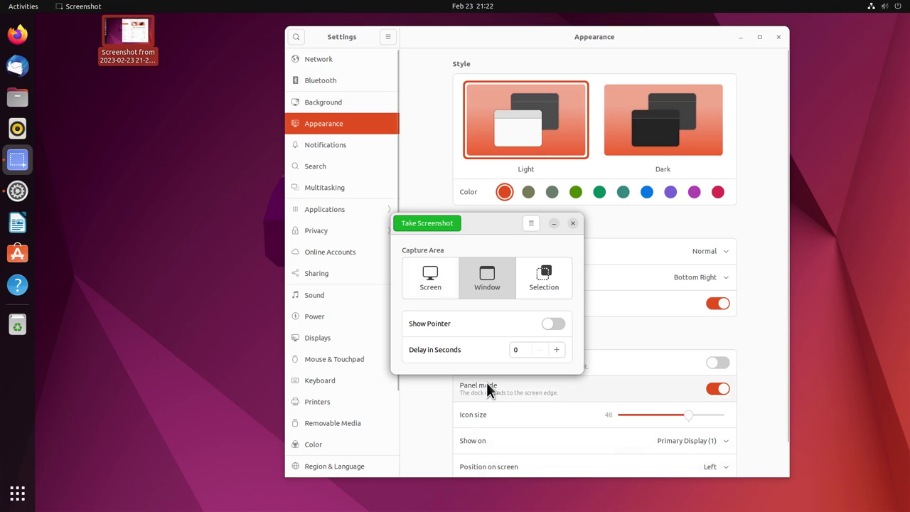
{"action": "left_click", "coordinate": [426, 224]}
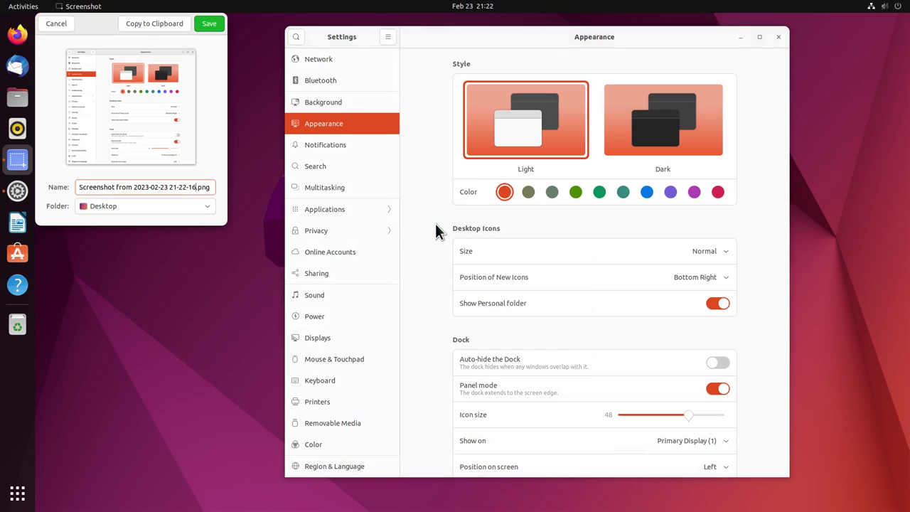
{"action": "left_click", "coordinate": [212, 27]}
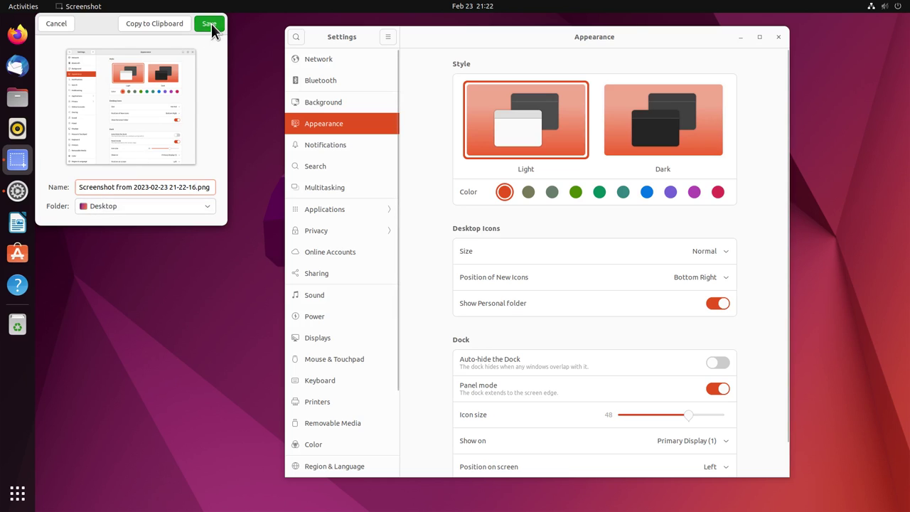
{"action": "left_click_drag", "start_coordinate": [886, 475], "coordinate": [133, 152]}
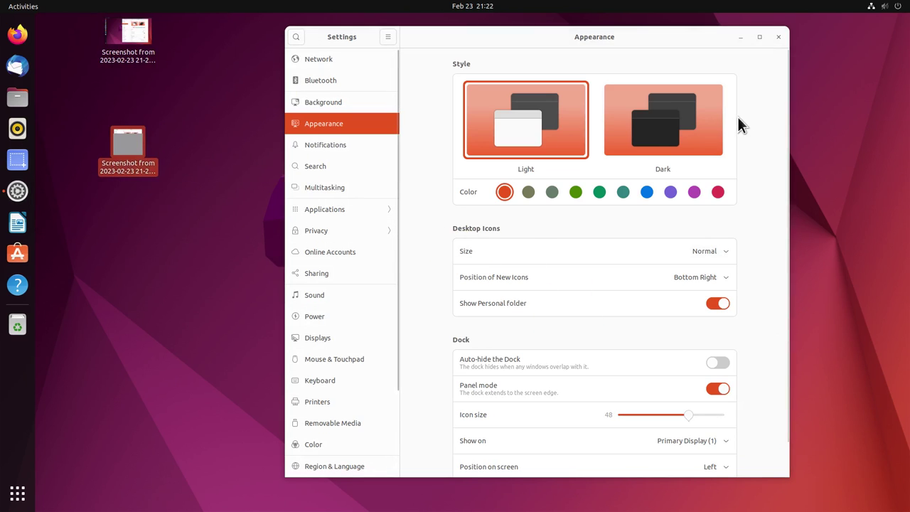
Step: Minimize Settings and view the full-screen and window screenshots one after the other in Image Viewer, closing each
{"action": "left_click", "coordinate": [741, 36]}
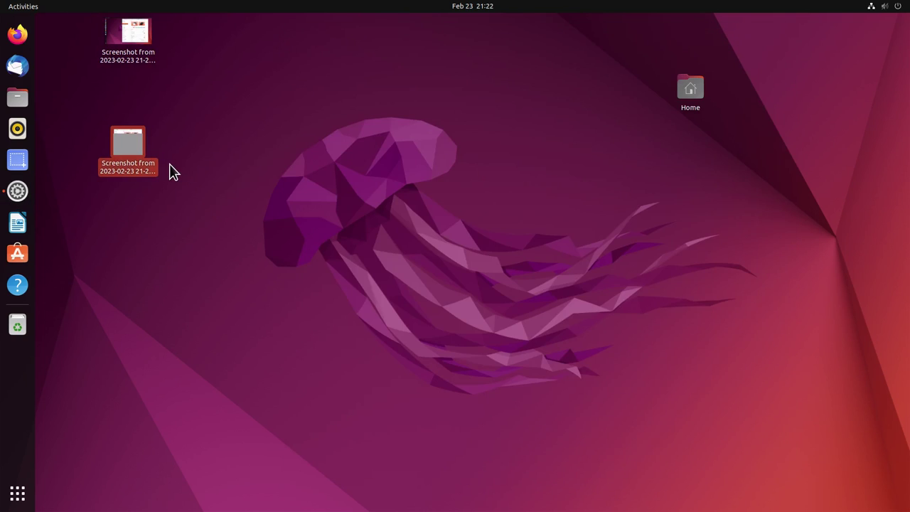
{"action": "double_click", "coordinate": [137, 42]}
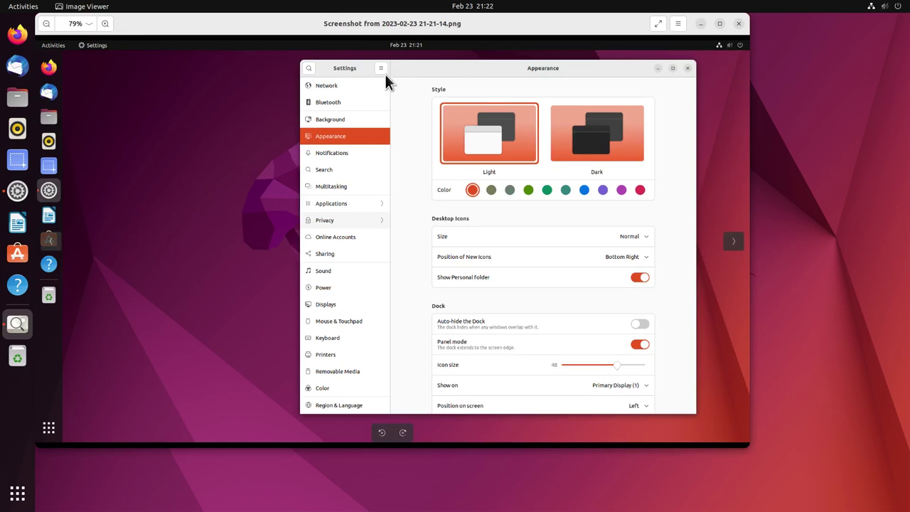
{"action": "left_click_drag", "start_coordinate": [390, 27], "coordinate": [558, 46]}
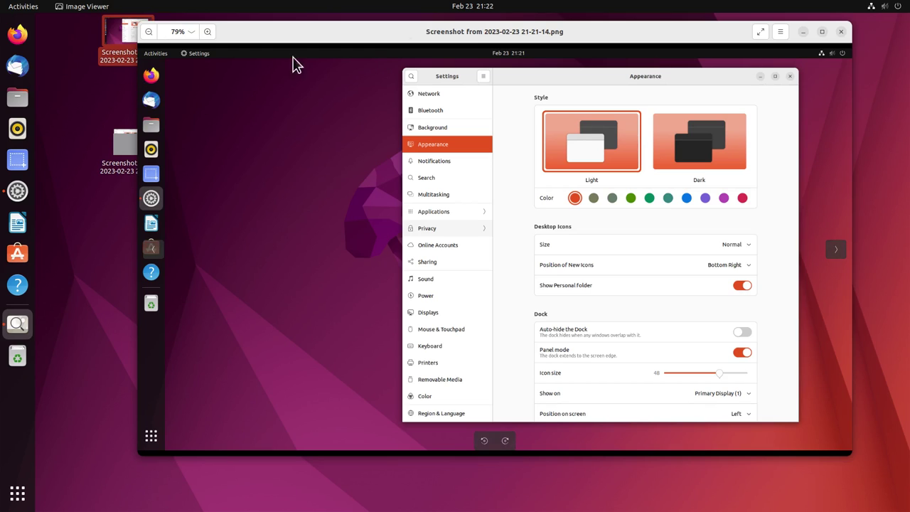
{"action": "left_click", "coordinate": [842, 31]}
{"action": "left_click", "coordinate": [128, 150]}
{"action": "double_click", "coordinate": [128, 150]}
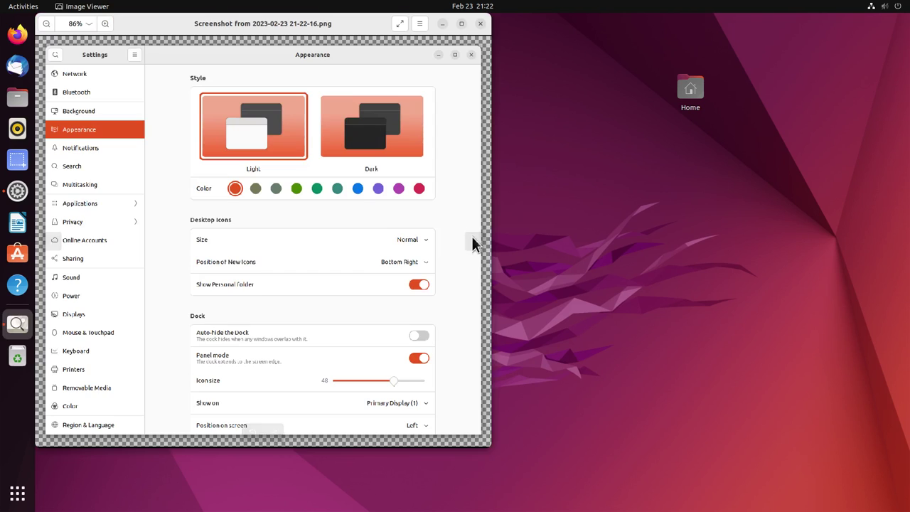
{"action": "left_click_drag", "start_coordinate": [299, 29], "coordinate": [454, 30]}
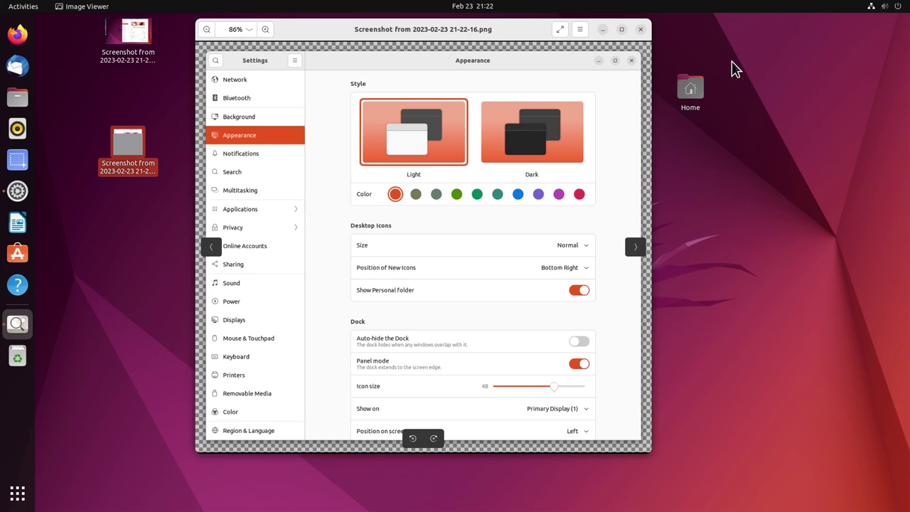
{"action": "left_click", "coordinate": [640, 29]}
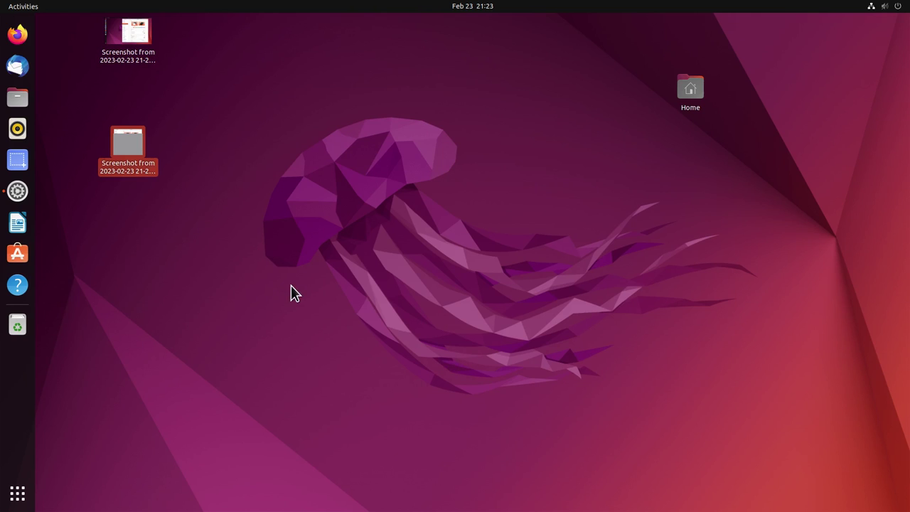
Step: Open the properties of both screenshots side by side, compare their file sizes and close both dialogs
{"action": "left_click", "coordinate": [145, 37]}
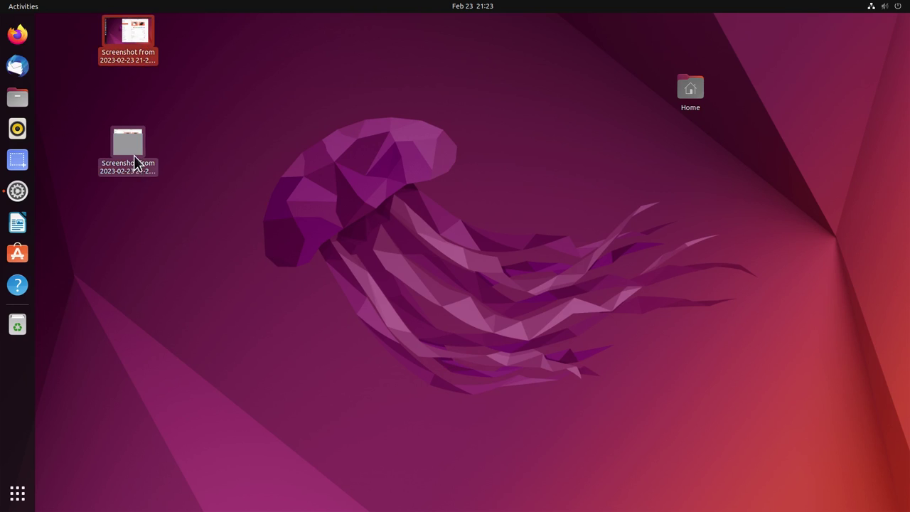
{"action": "right_click", "coordinate": [132, 29]}
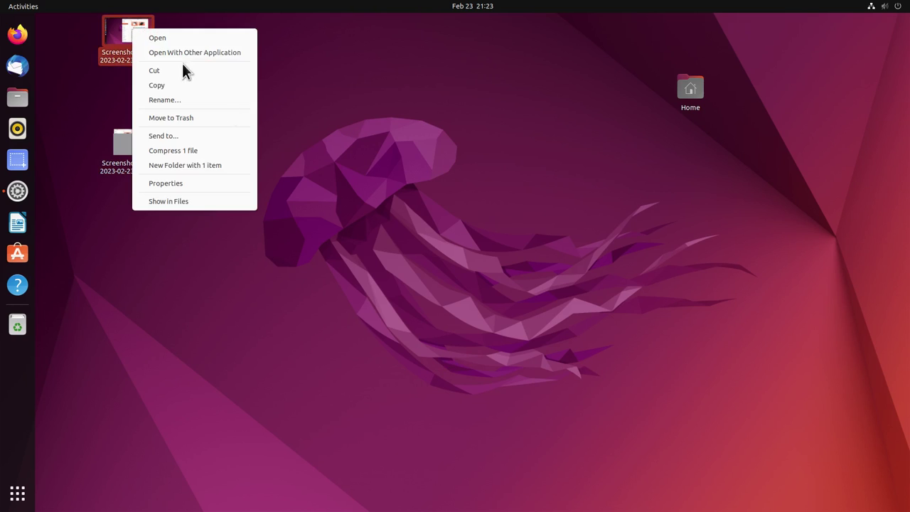
{"action": "left_click", "coordinate": [203, 186]}
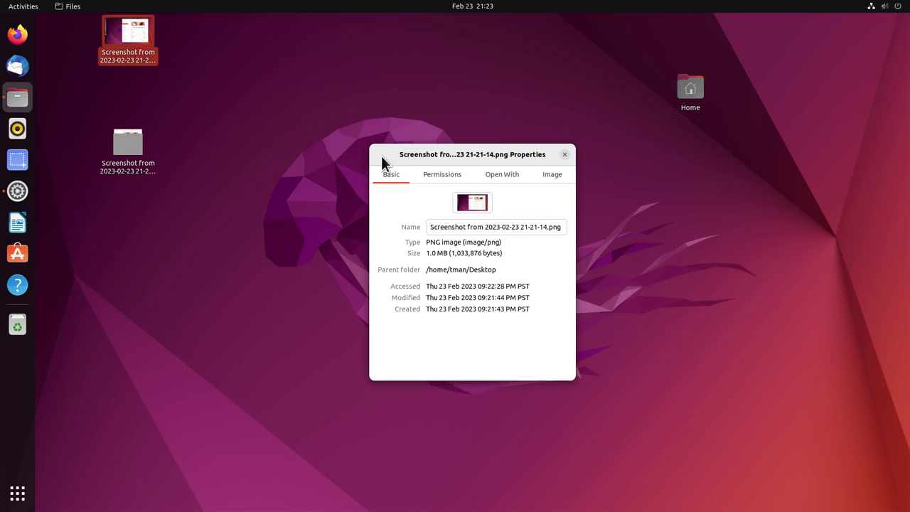
{"action": "right_click", "coordinate": [122, 142]}
{"action": "left_click", "coordinate": [200, 297]}
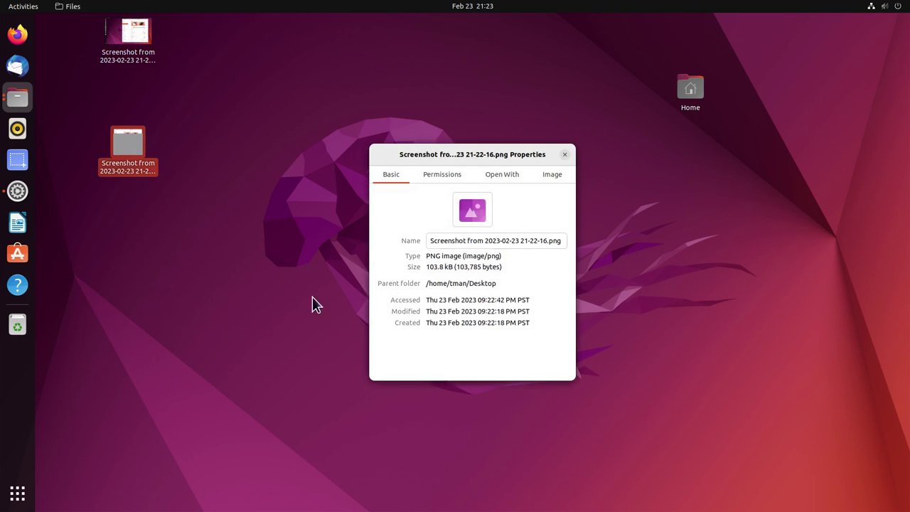
{"action": "left_click_drag", "start_coordinate": [506, 156], "coordinate": [263, 192]}
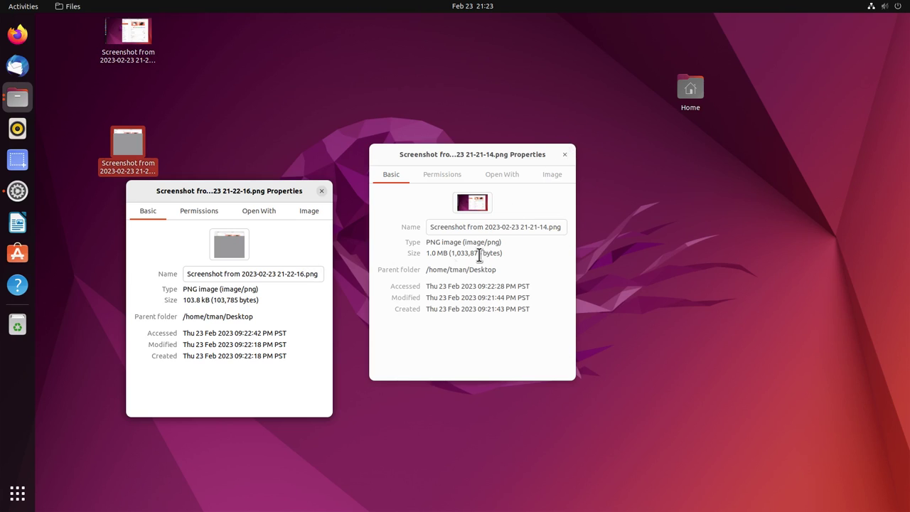
{"action": "left_click", "coordinate": [568, 159]}
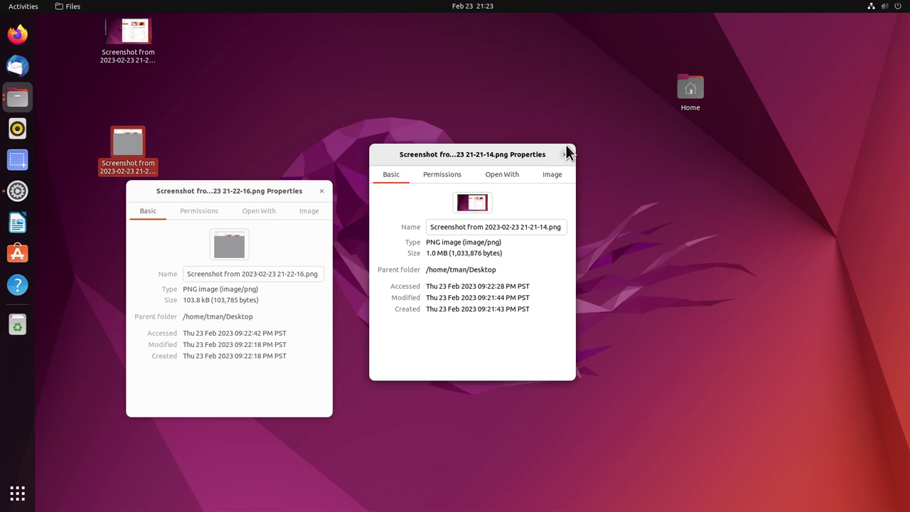
{"action": "left_click", "coordinate": [321, 191]}
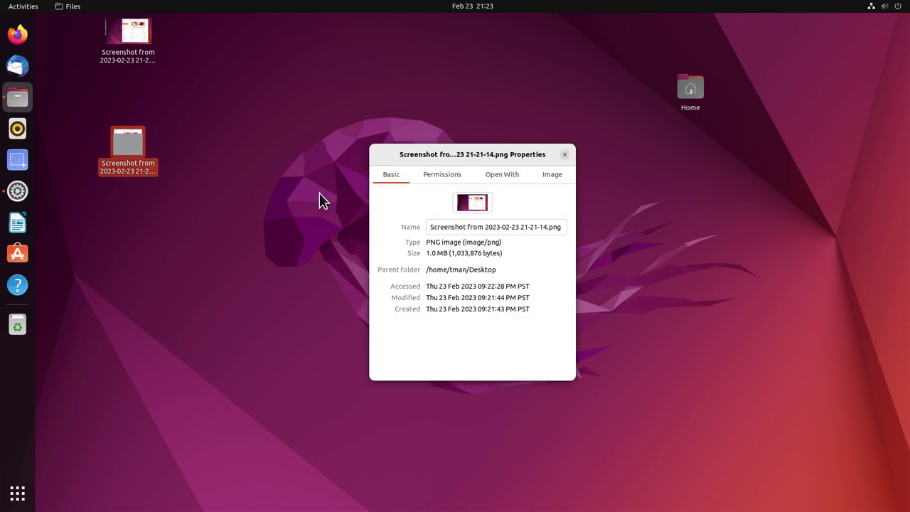
{"action": "left_click", "coordinate": [566, 154]}
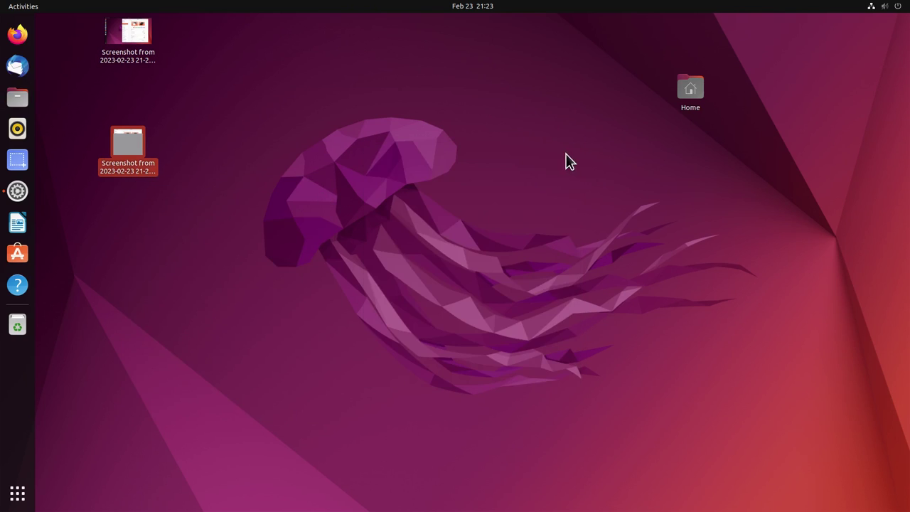
Step: Delete the full-screen screenshot from the desktop and bring the Settings window back up
{"action": "left_click", "coordinate": [121, 33]}
{"action": "key", "text": "Delete"}
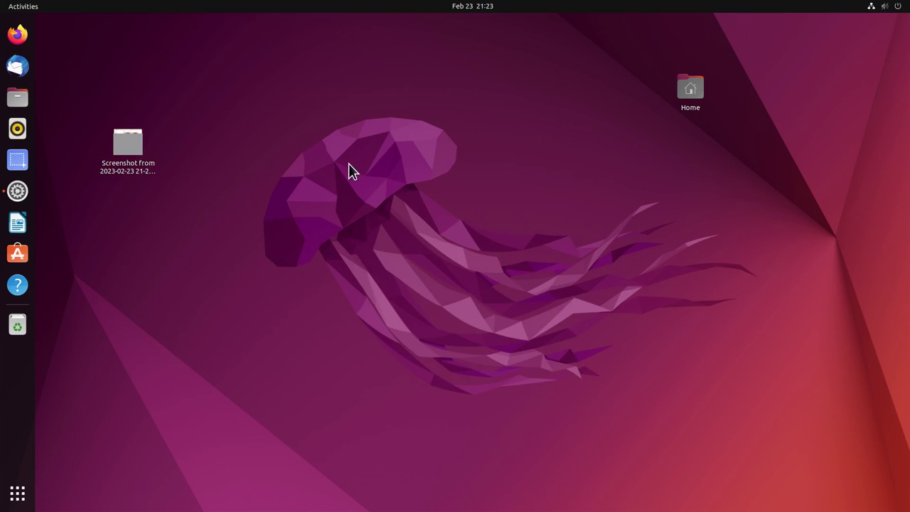
{"action": "left_click", "coordinate": [20, 198]}
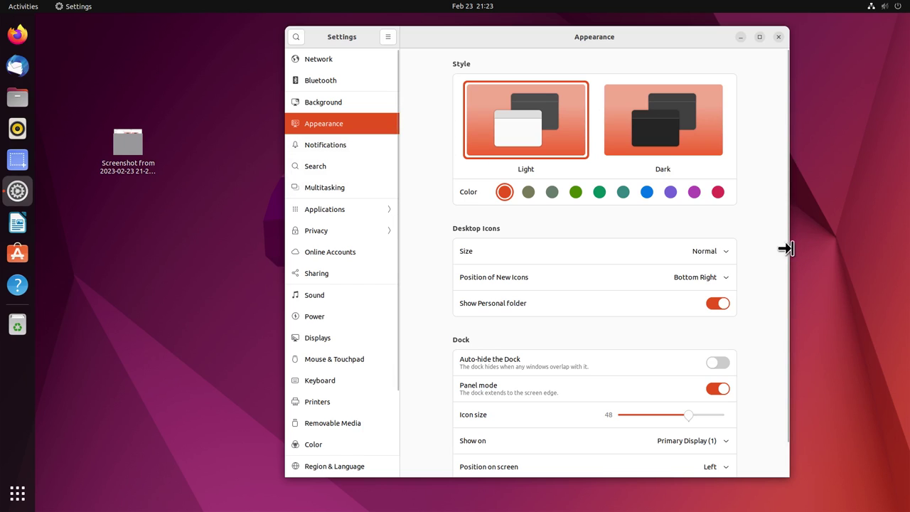
Step: Check the Cursor Size options in the Accessibility settings, close them and return to the Appearance settings
{"action": "scroll", "coordinate": [790, 285], "scroll_direction": "down", "scroll_amount": 1}
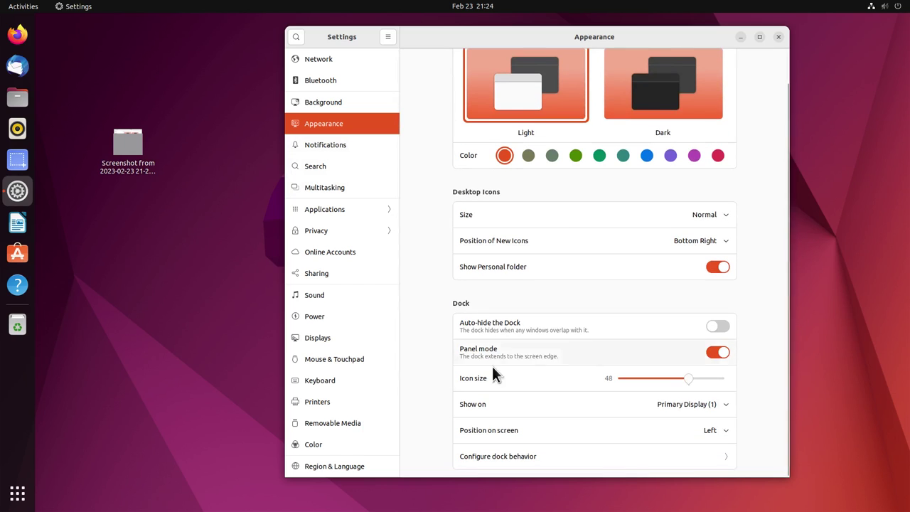
{"action": "scroll", "coordinate": [377, 360], "scroll_direction": "down", "scroll_amount": 2}
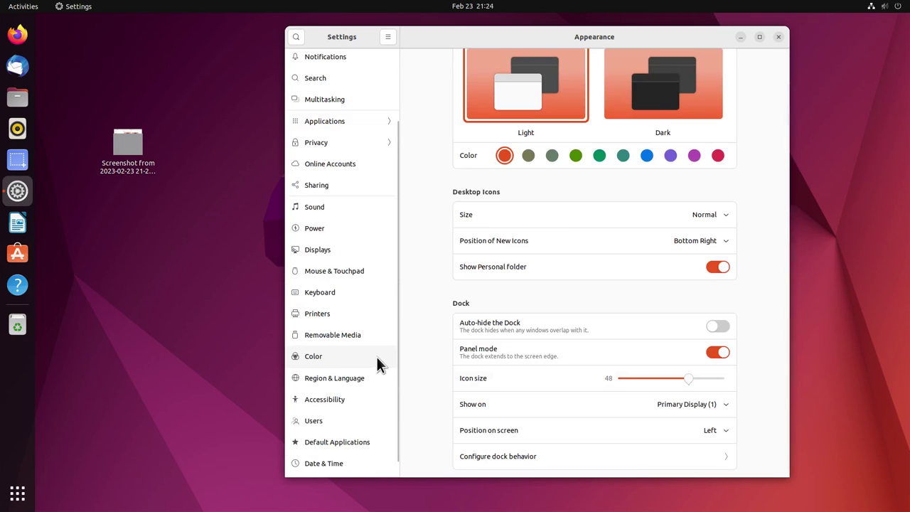
{"action": "scroll", "coordinate": [377, 357], "scroll_direction": "down", "scroll_amount": 1}
{"action": "left_click", "coordinate": [384, 381]}
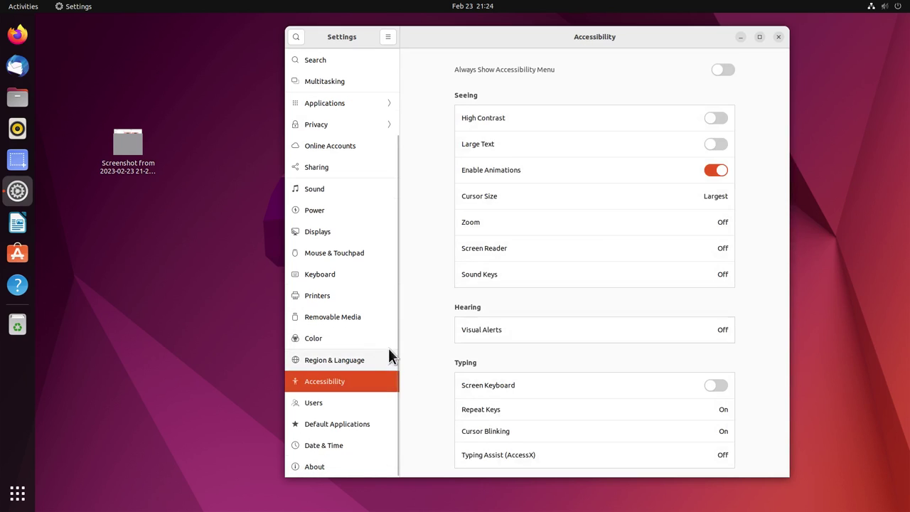
{"action": "left_click", "coordinate": [646, 197]}
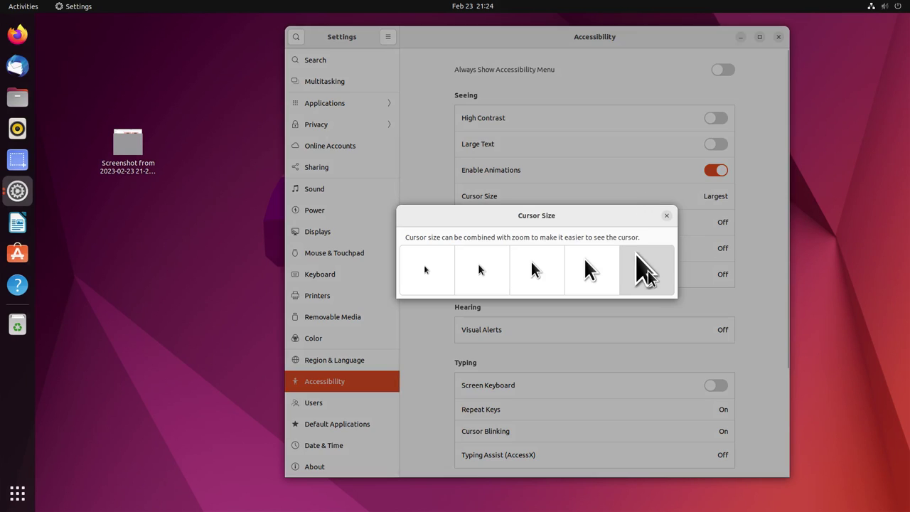
{"action": "left_click", "coordinate": [665, 216]}
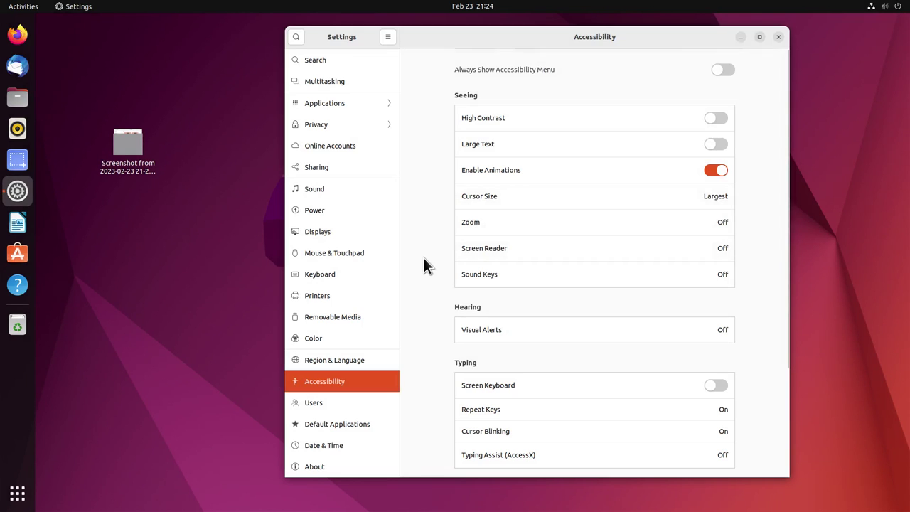
{"action": "scroll", "coordinate": [303, 260], "scroll_direction": "up", "scroll_amount": 3}
{"action": "left_click", "coordinate": [322, 125]}
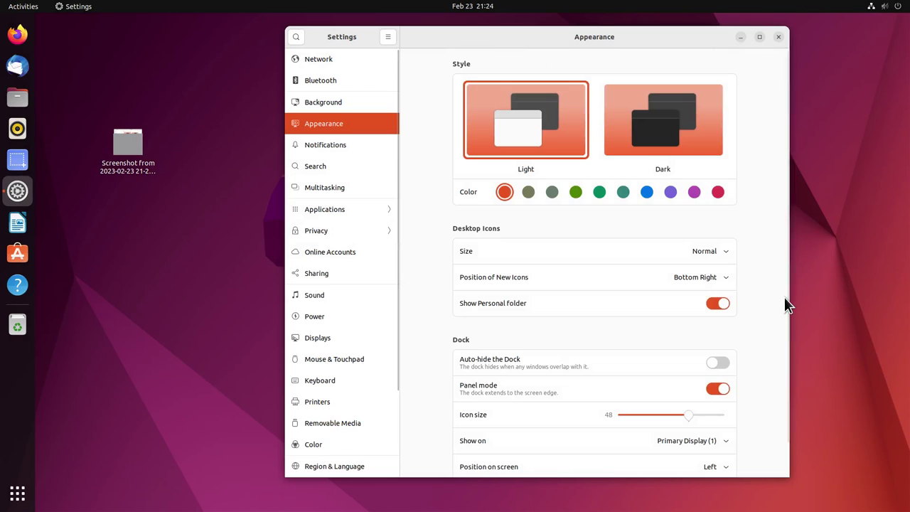
{"action": "scroll", "coordinate": [787, 272], "scroll_direction": "down", "scroll_amount": 1}
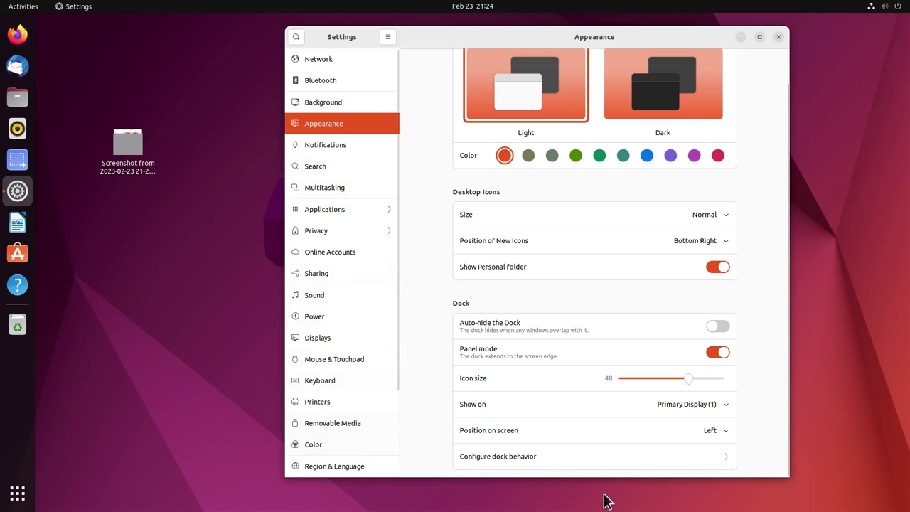
Step: Capture only the Settings window with the Screenshot tool and save the image to the Desktop folder
{"action": "left_click", "coordinate": [17, 160]}
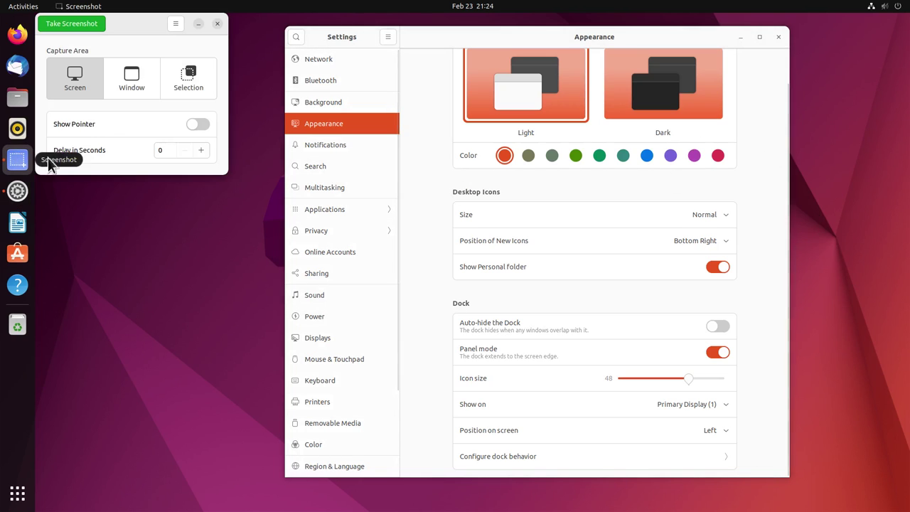
{"action": "left_click", "coordinate": [135, 87]}
{"action": "left_click", "coordinate": [85, 27]}
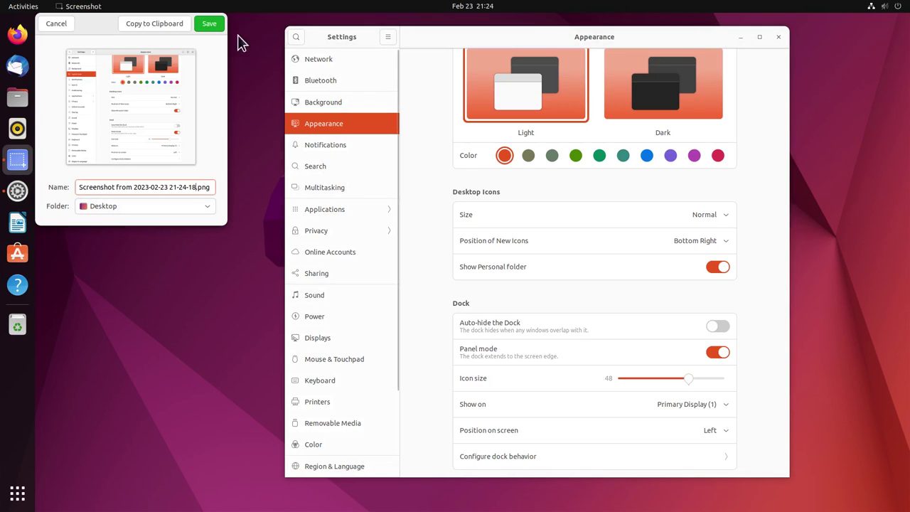
{"action": "left_click", "coordinate": [206, 23]}
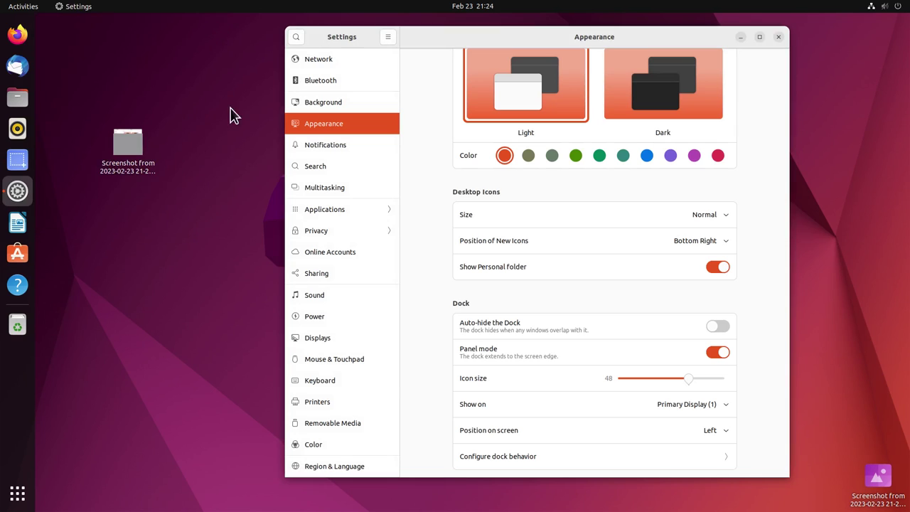
Step: Place the new screenshot's icon below the existing one on the desktop and view it once in Image Viewer
{"action": "left_click_drag", "start_coordinate": [862, 498], "coordinate": [142, 222]}
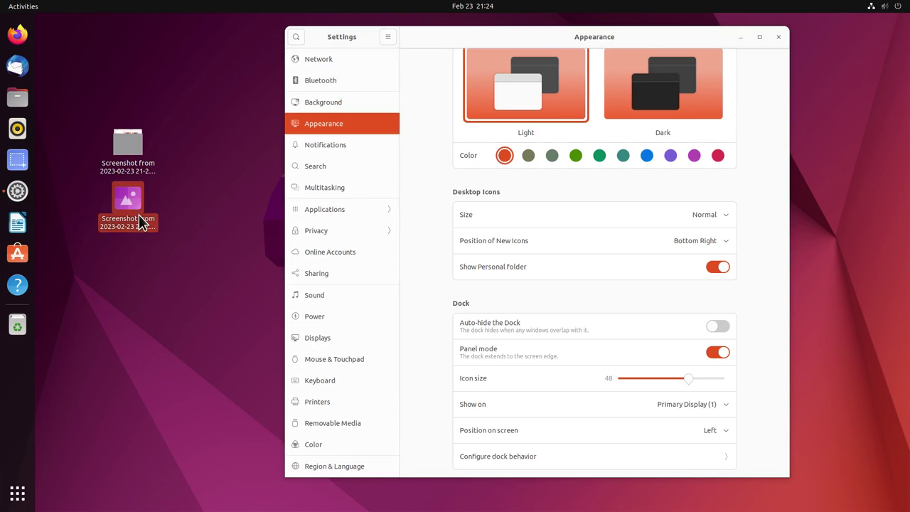
{"action": "double_click", "coordinate": [130, 203]}
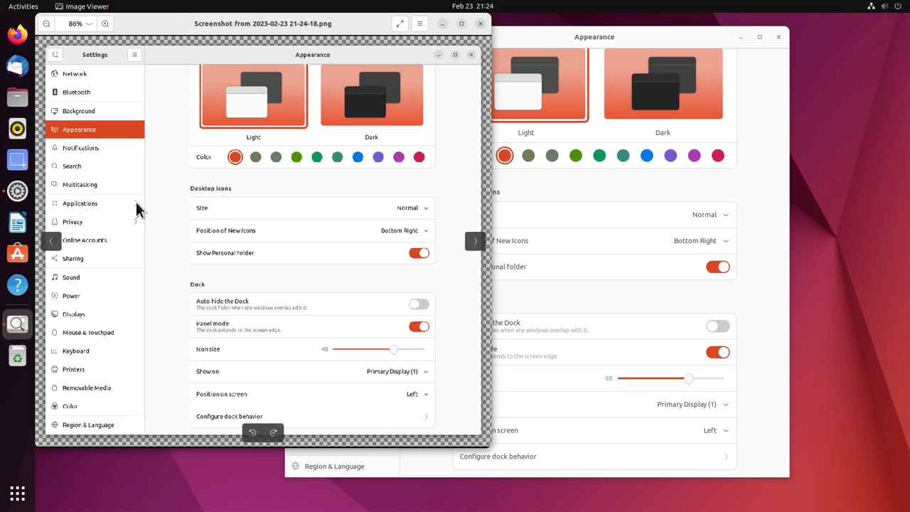
{"action": "left_click", "coordinate": [481, 24]}
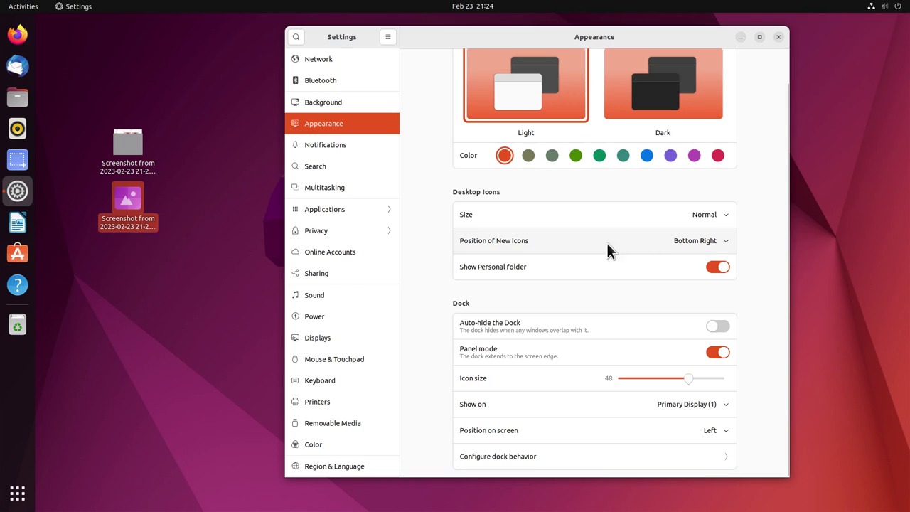
Step: Set the position of new desktop icons to Top Left and save another capture of the Settings window to the Desktop folder
{"action": "left_click", "coordinate": [709, 248]}
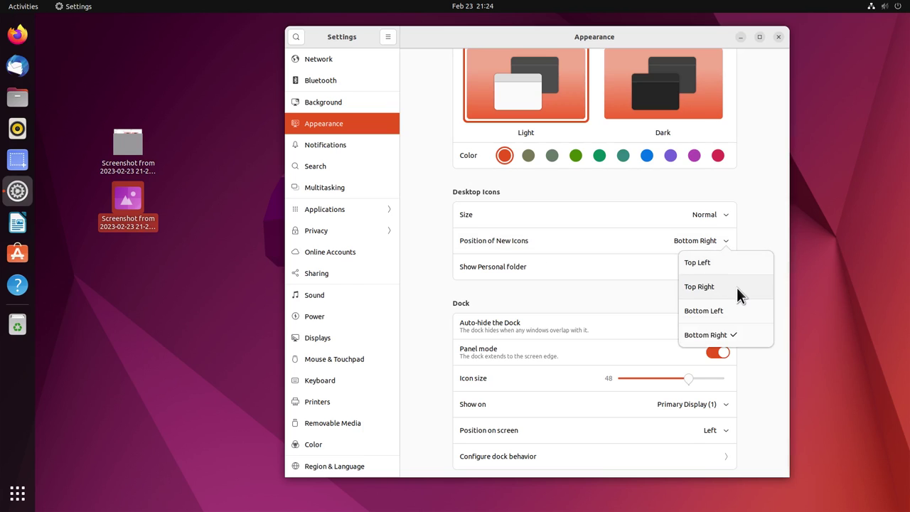
{"action": "left_click", "coordinate": [731, 262]}
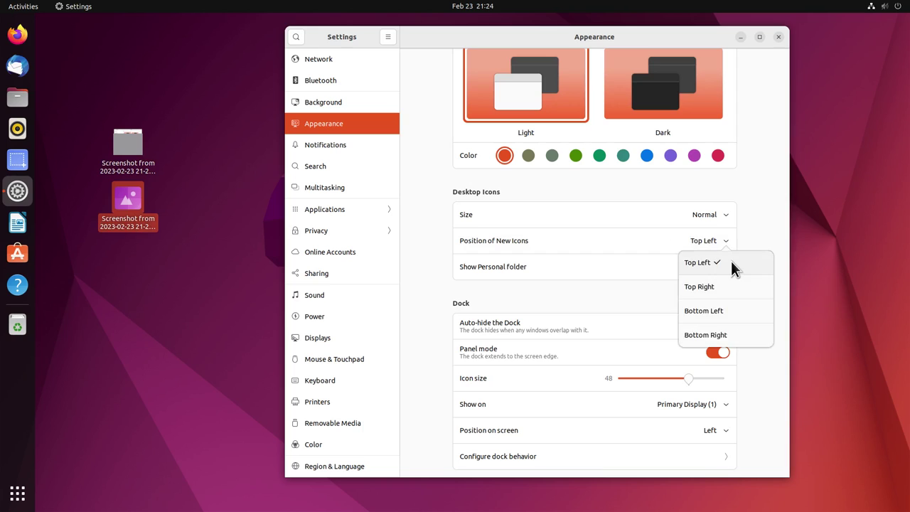
{"action": "left_click", "coordinate": [9, 168]}
{"action": "left_click_drag", "start_coordinate": [130, 30], "coordinate": [437, 146]}
{"action": "left_click", "coordinate": [436, 200]}
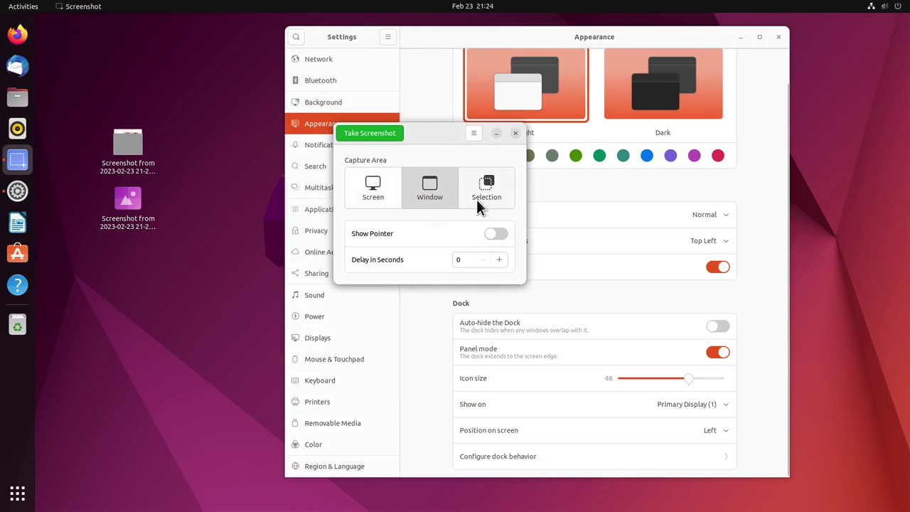
{"action": "left_click", "coordinate": [358, 133]}
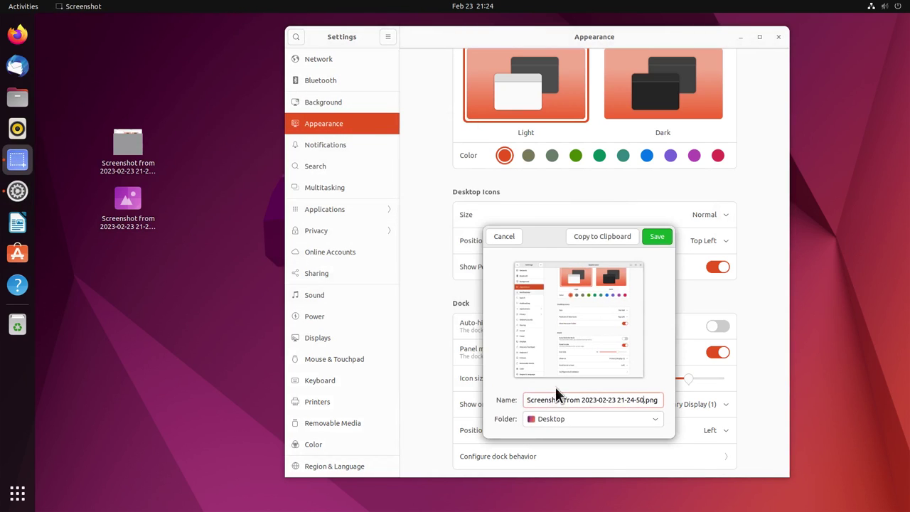
{"action": "left_click", "coordinate": [654, 236]}
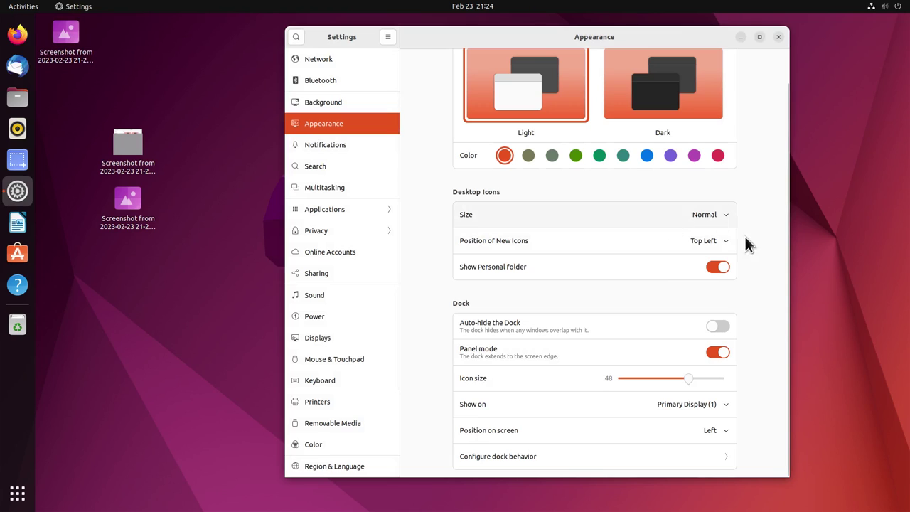
Step: Delete the newest screenshot from the desktop and return to the Settings window
{"action": "left_click", "coordinate": [131, 40]}
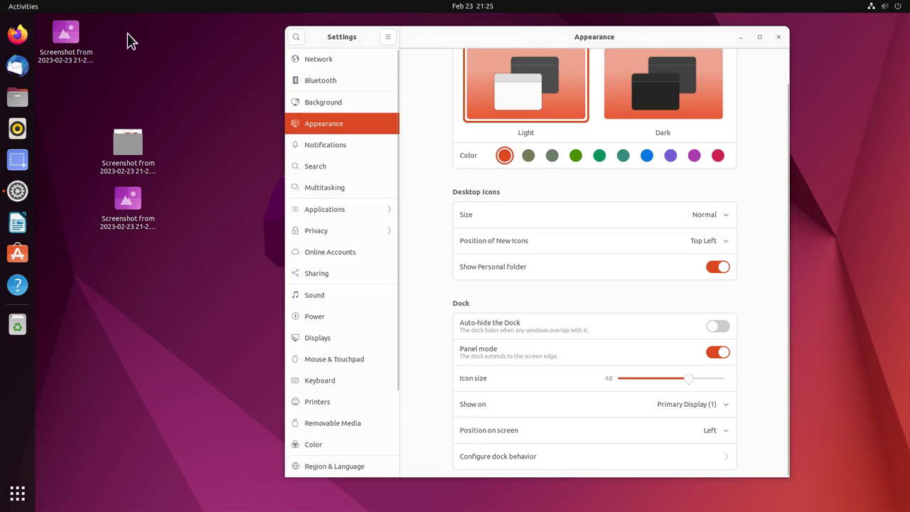
{"action": "left_click", "coordinate": [62, 51]}
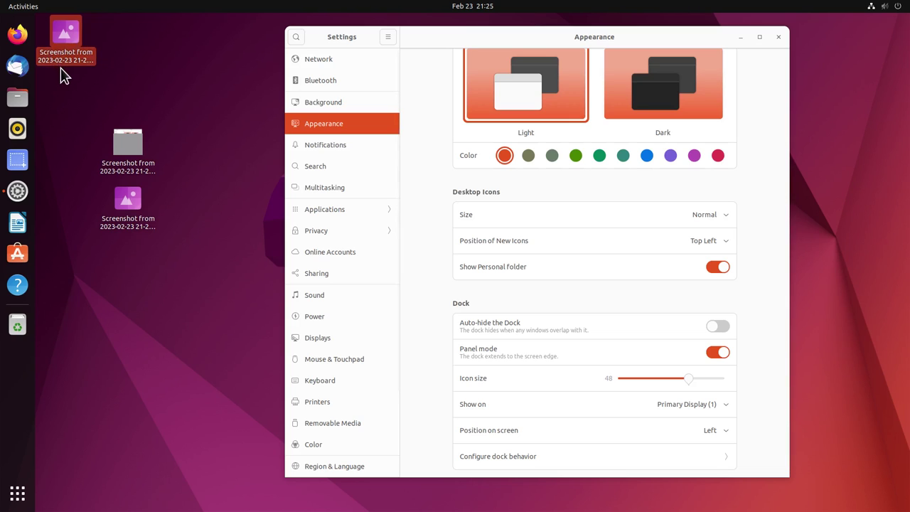
{"action": "left_click_drag", "start_coordinate": [61, 69], "coordinate": [139, 169]}
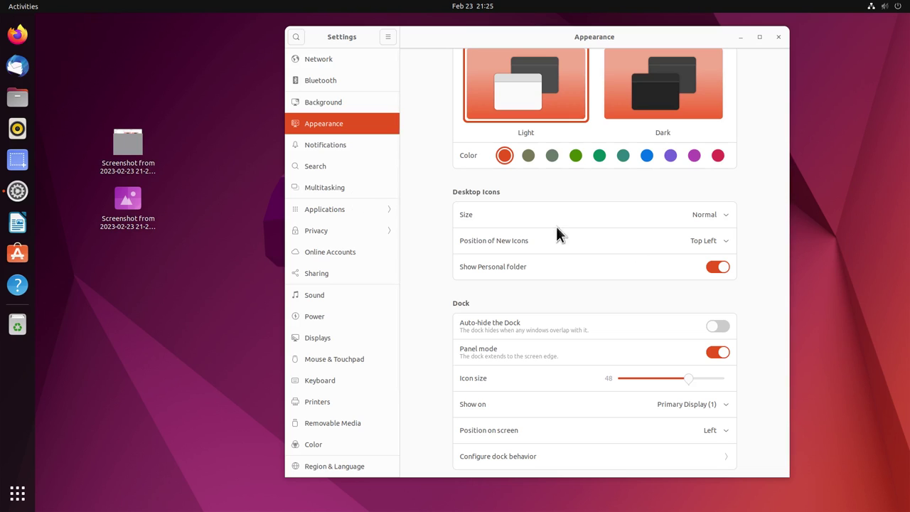
{"action": "left_click", "coordinate": [786, 239]}
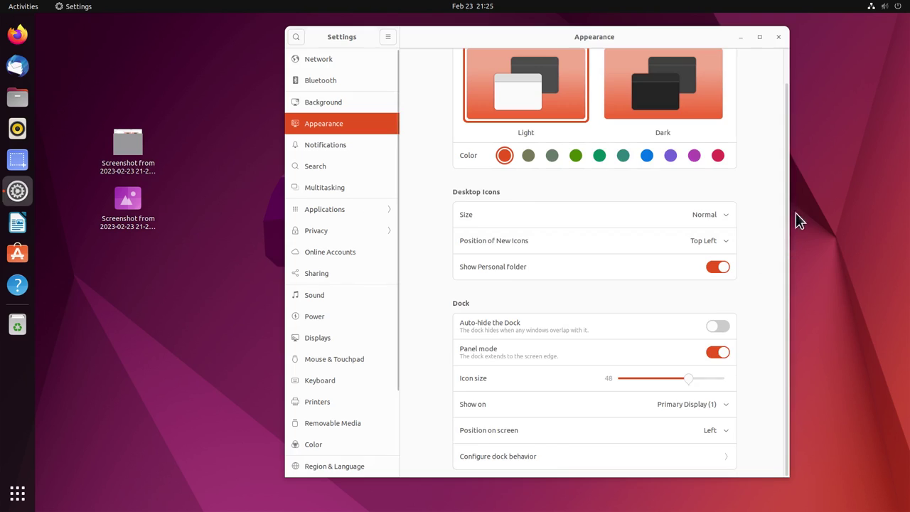
Step: Switch the appearance style to Dark, look at the applications overview and return to Settings
{"action": "scroll", "coordinate": [786, 213], "scroll_direction": "up", "scroll_amount": 2}
{"action": "left_click", "coordinate": [667, 121]}
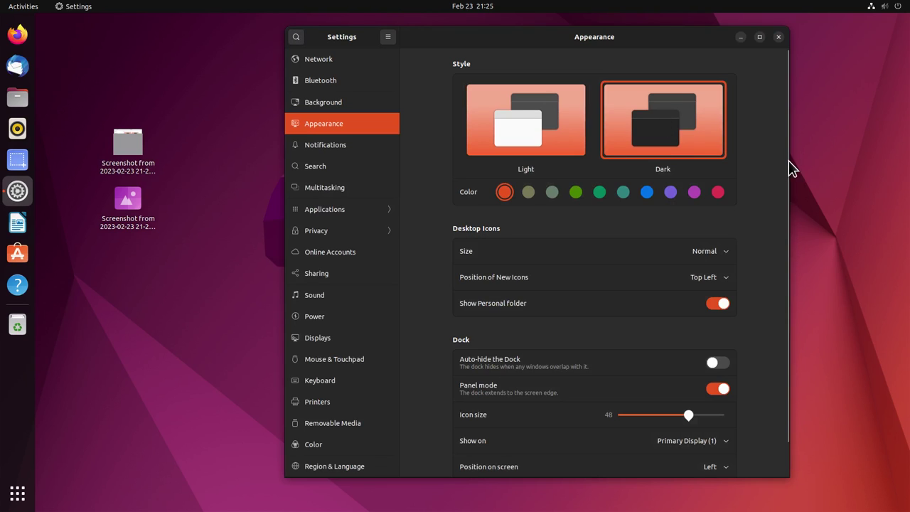
{"action": "left_click", "coordinate": [15, 494]}
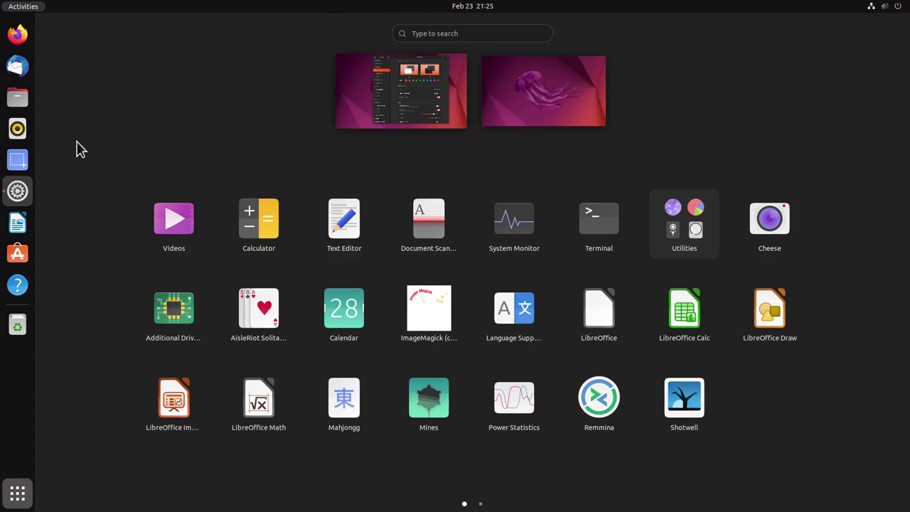
{"action": "left_click", "coordinate": [21, 191]}
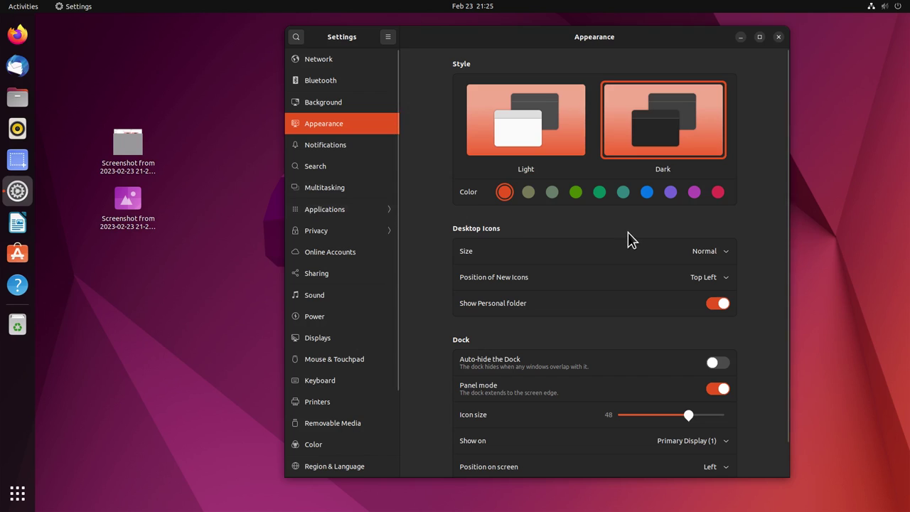
Step: Try the green, red and purple accent colors in the Appearance settings
{"action": "left_click", "coordinate": [580, 199]}
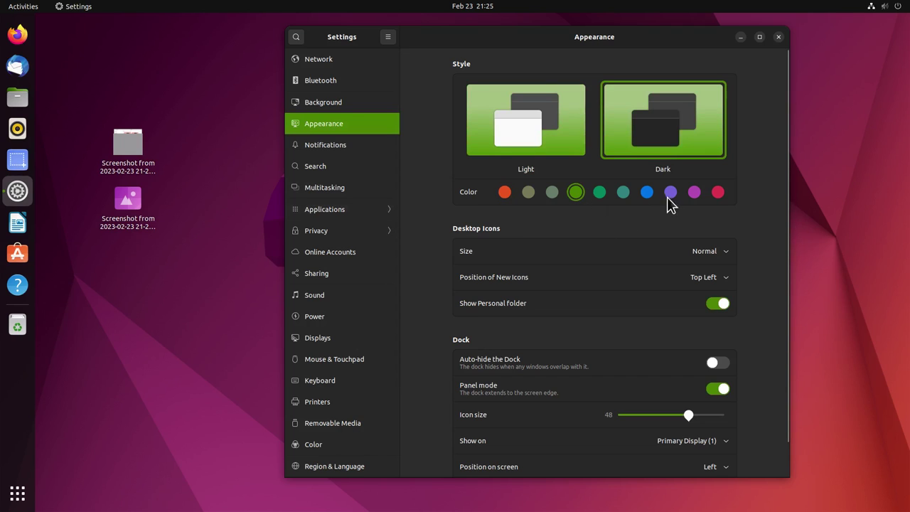
{"action": "left_click", "coordinate": [719, 199]}
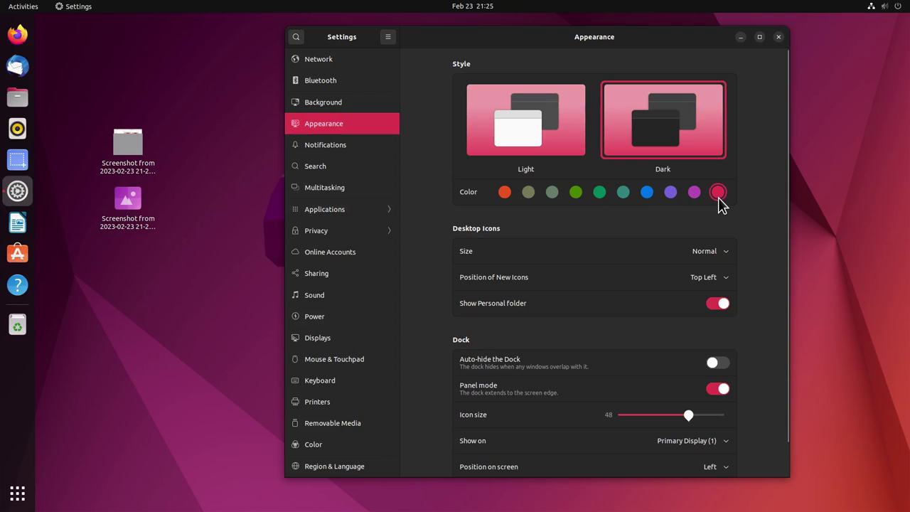
{"action": "left_click", "coordinate": [670, 198]}
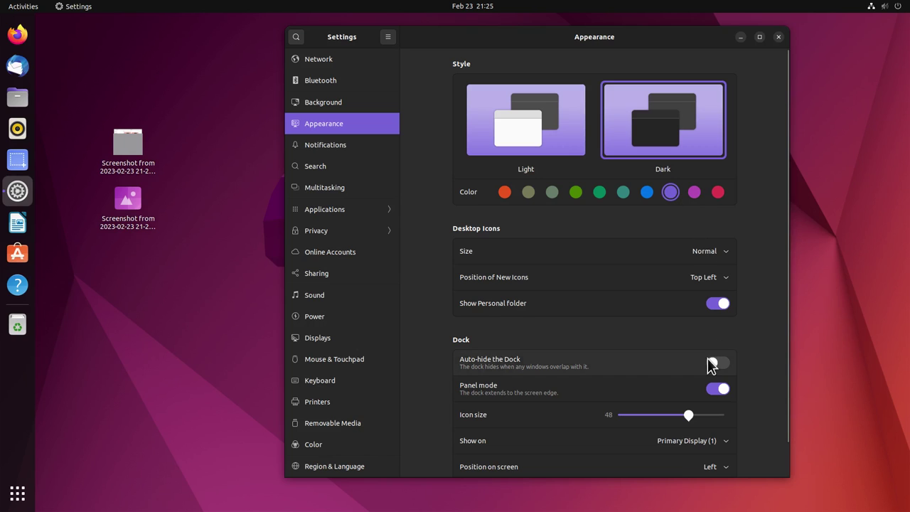
Step: Open the Home folder in Files, move its window lower on the desktop and bring Settings back to the front
{"action": "left_click", "coordinate": [17, 97]}
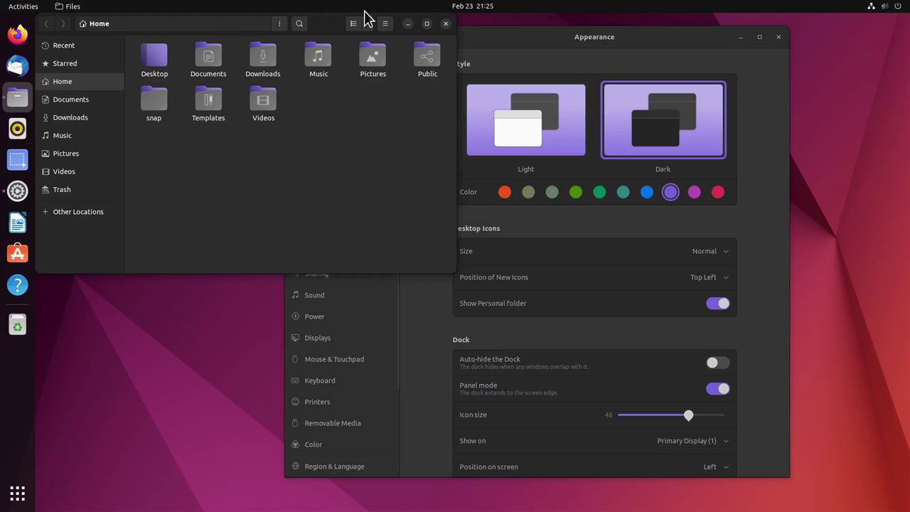
{"action": "left_click_drag", "start_coordinate": [321, 26], "coordinate": [321, 79]}
{"action": "left_click", "coordinate": [502, 167]}
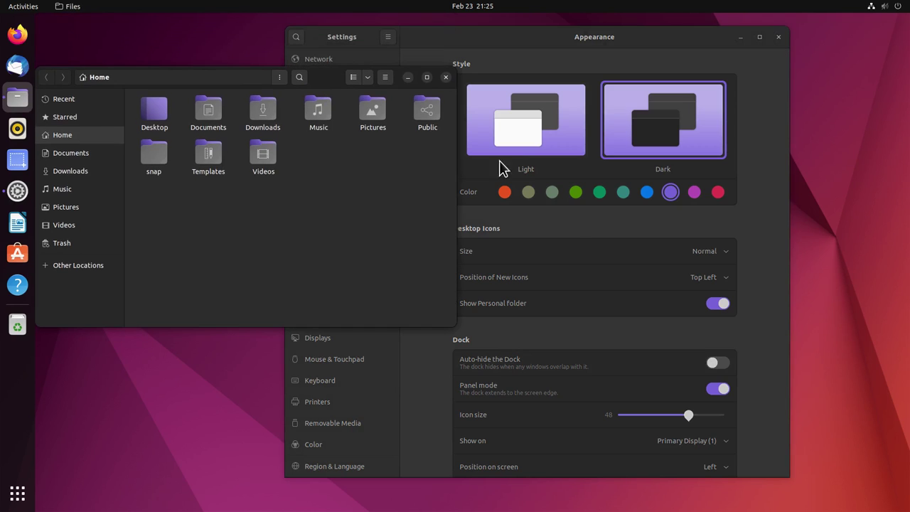
Step: Preview the green accent color on the Files folders, and set the accent color to blue
{"action": "left_click", "coordinate": [576, 192]}
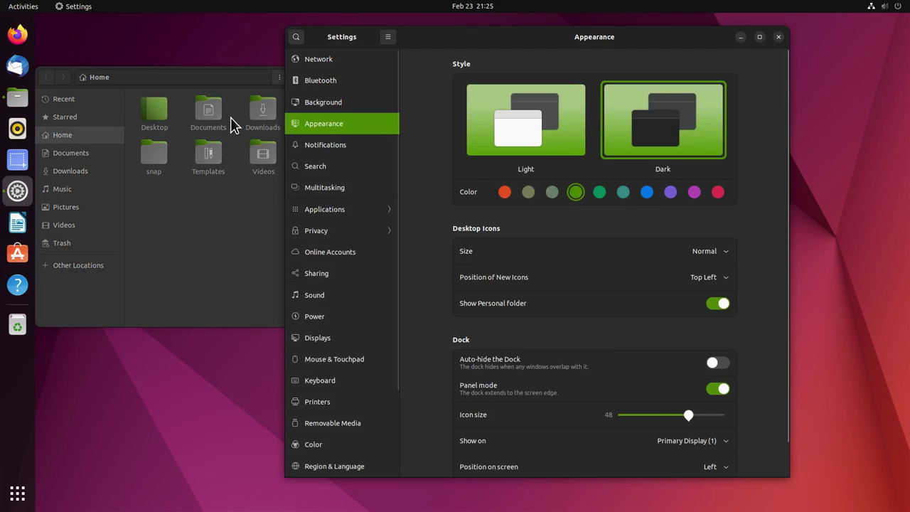
{"action": "left_click", "coordinate": [280, 77]}
{"action": "left_click", "coordinate": [647, 192]}
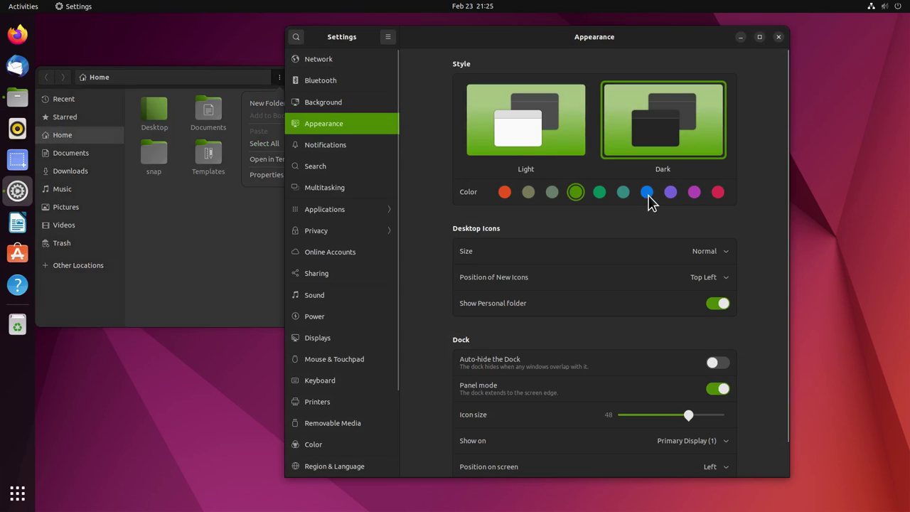
Step: Move the Files window over the Settings window and try larger and smaller icon sizes for the Home folder, leaving them smaller
{"action": "left_click", "coordinate": [253, 238]}
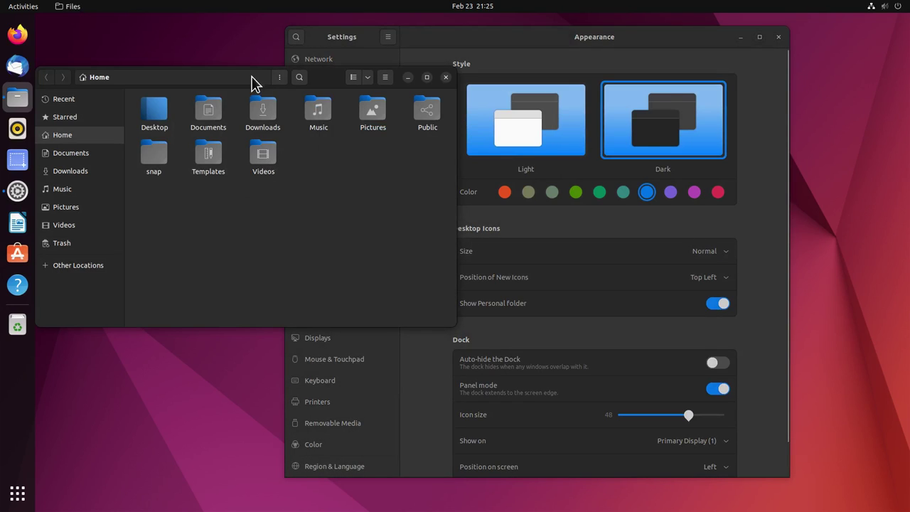
{"action": "left_click_drag", "start_coordinate": [334, 86], "coordinate": [528, 175]}
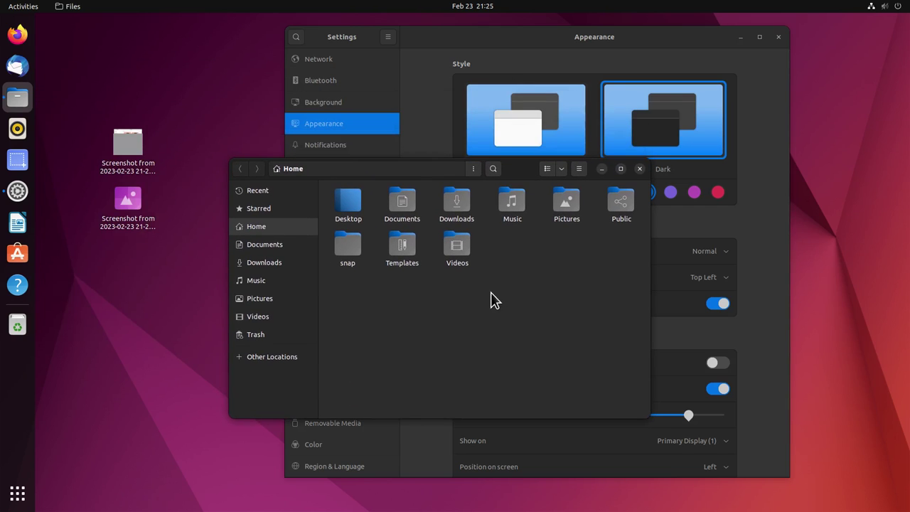
{"action": "key", "text": "ctrl+plus"}
{"action": "key", "text": "ctrl+plus"}
{"action": "key", "text": "ctrl+minus"}
{"action": "key", "text": "ctrl+minus"}
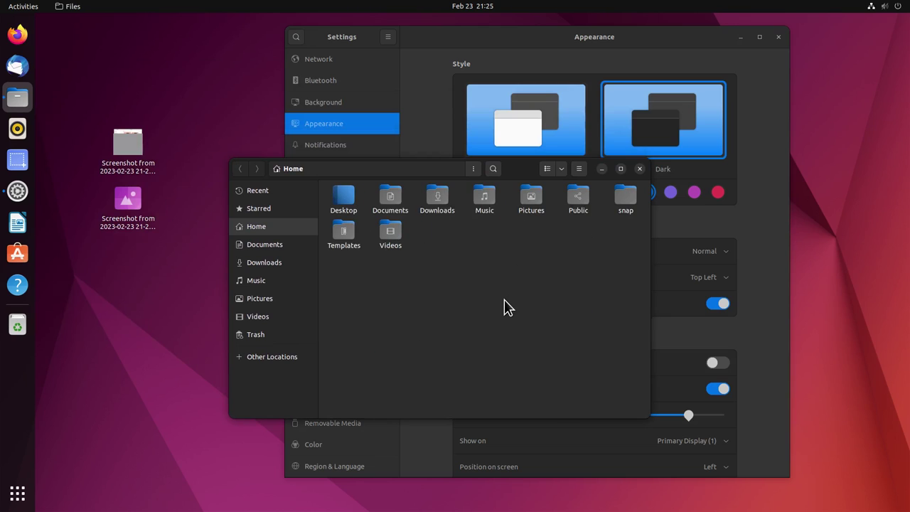
Step: Try a larger icon size for the Home folder and look over the Files main menu and sort options
{"action": "key", "text": "ctrl+plus"}
{"action": "key", "text": "ctrl+plus"}
{"action": "key", "text": "ctrl+plus"}
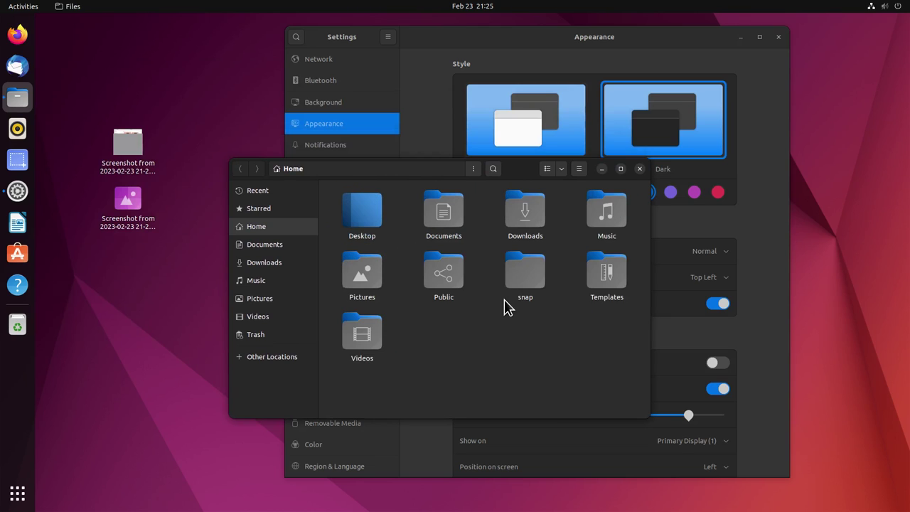
{"action": "key", "text": "ctrl+minus"}
{"action": "left_click", "coordinate": [579, 171]}
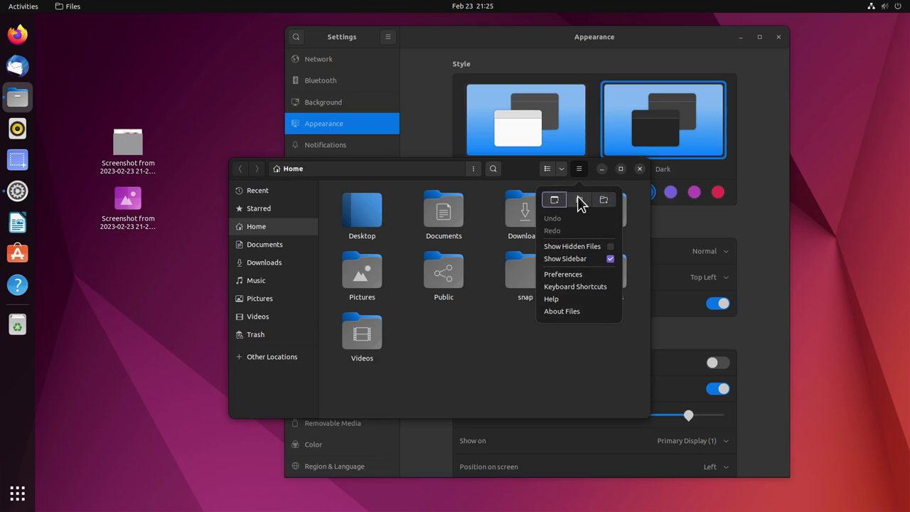
{"action": "left_click", "coordinate": [481, 368]}
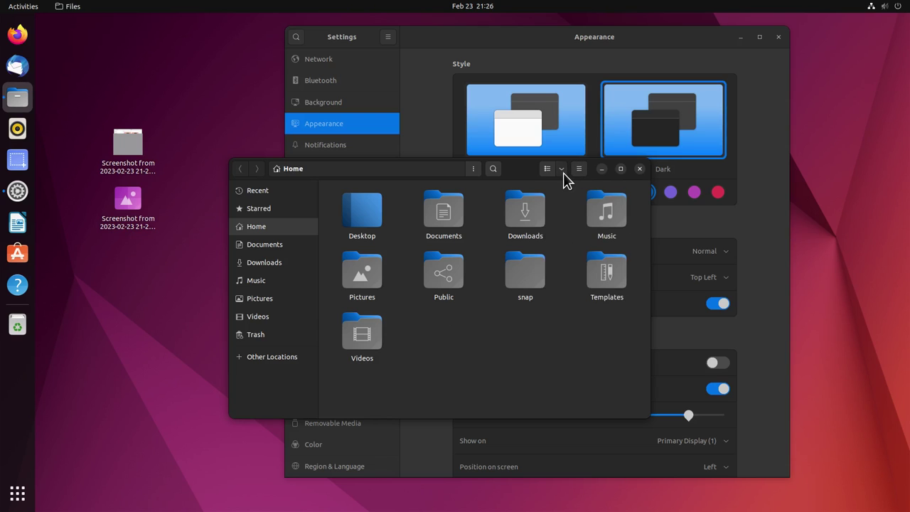
{"action": "left_click", "coordinate": [564, 173]}
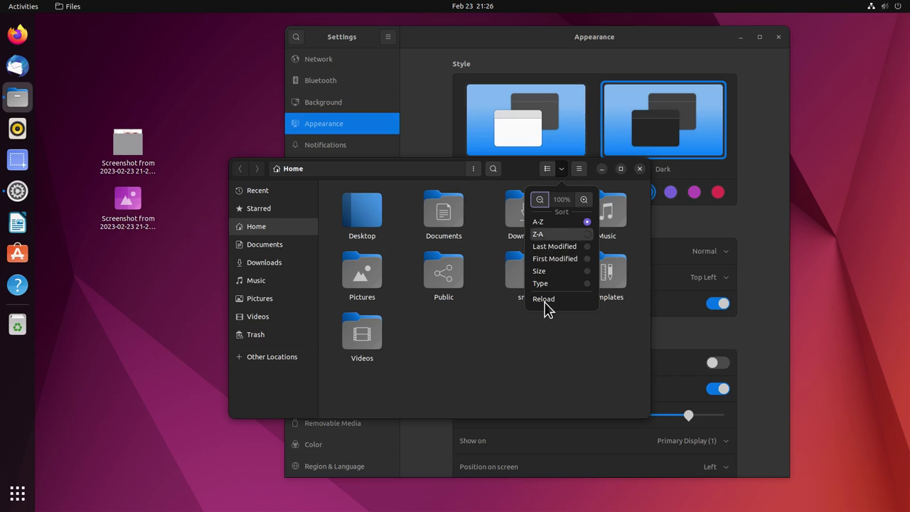
{"action": "left_click", "coordinate": [474, 332]}
{"action": "key", "text": "ctrl+minus"}
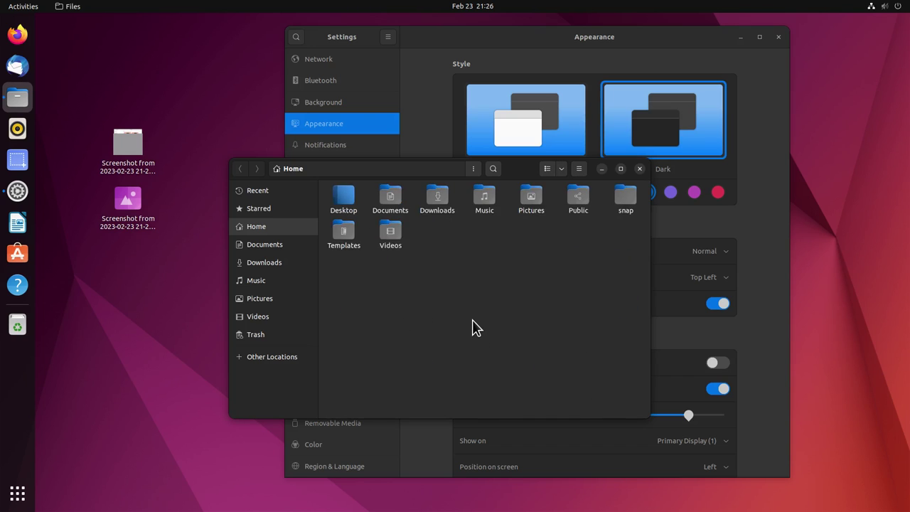
Step: Open the Pictures folder, try larger and smaller image thumbnails, and close the Files window
{"action": "double_click", "coordinate": [531, 202]}
{"action": "key", "text": "ctrl+plus"}
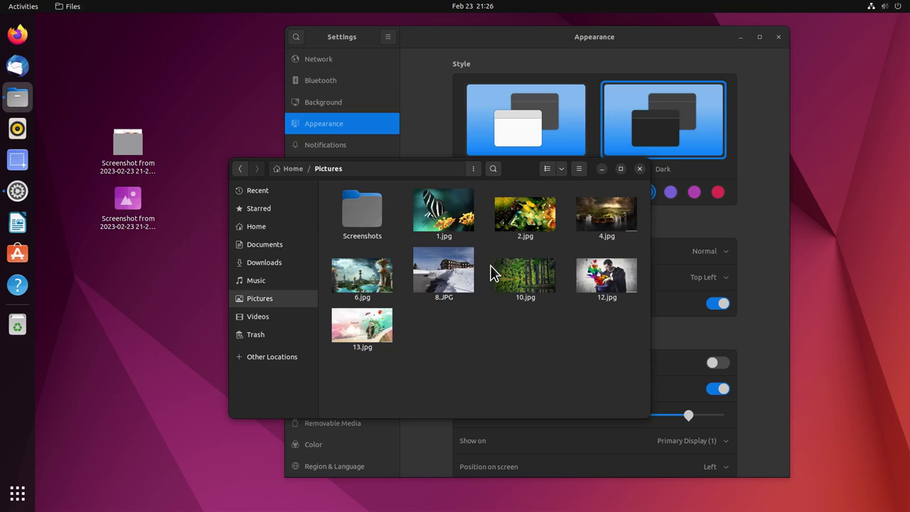
{"action": "key", "text": "ctrl+plus"}
{"action": "key", "text": "ctrl+minus"}
{"action": "key", "text": "ctrl+minus"}
{"action": "key", "text": "ctrl+plus"}
{"action": "key", "text": "ctrl+minus"}
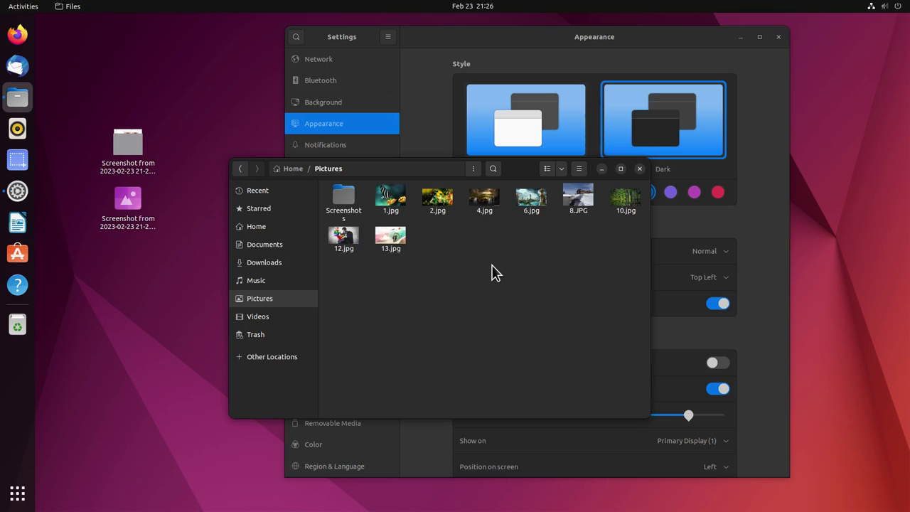
{"action": "left_click", "coordinate": [640, 169]}
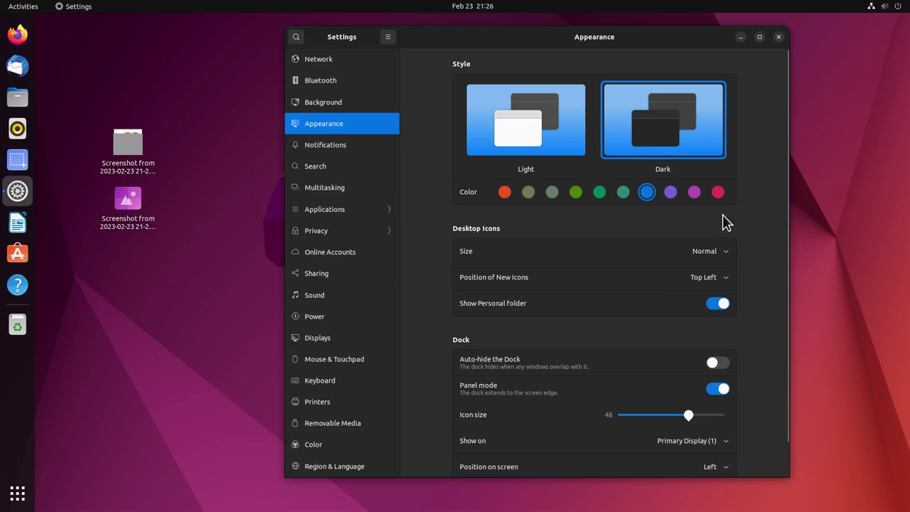
Step: Try dock icon sizes of 26 and 30 in the Appearance settings
{"action": "left_click_drag", "start_coordinate": [786, 281], "coordinate": [785, 317]}
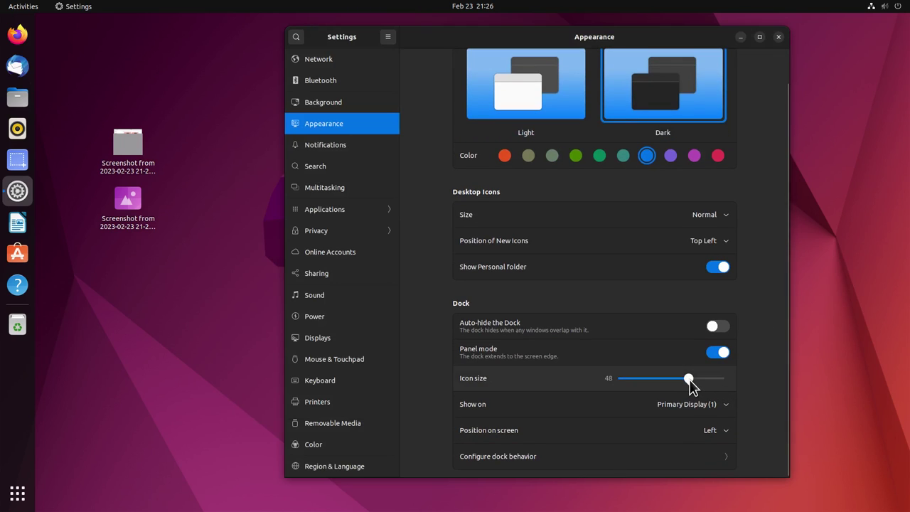
{"action": "left_click_drag", "start_coordinate": [689, 383], "coordinate": [643, 384]}
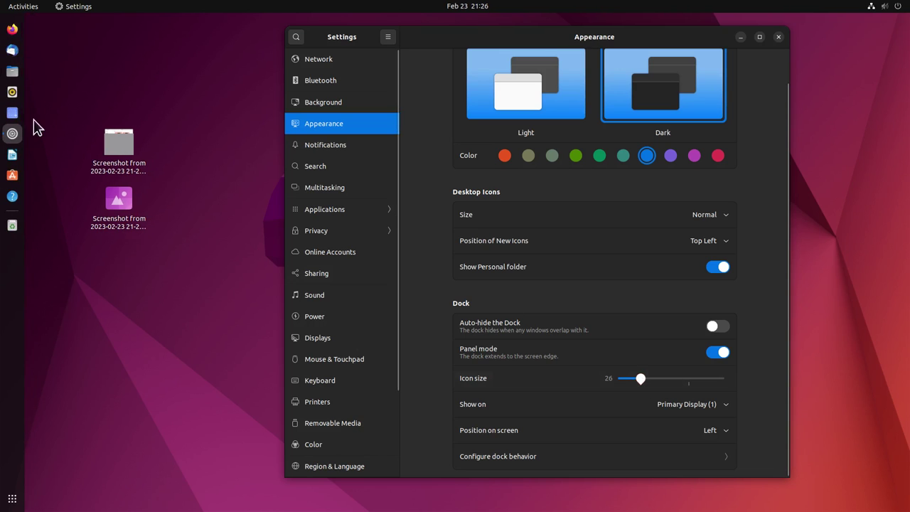
{"action": "left_click_drag", "start_coordinate": [642, 379], "coordinate": [653, 384]}
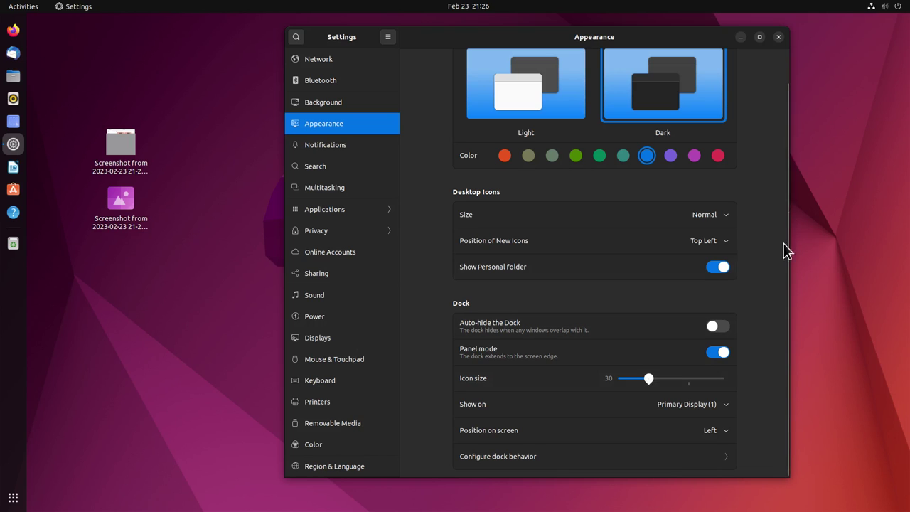
{"action": "left_click", "coordinate": [787, 63]}
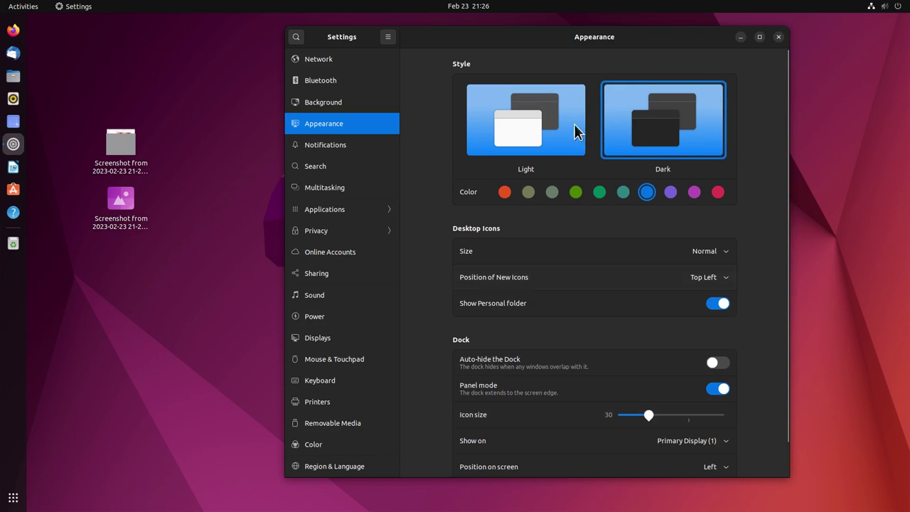
Step: Move the Settings window clear of the desktop icons and open the lower desktop screenshot image
{"action": "left_click_drag", "start_coordinate": [509, 44], "coordinate": [572, 39]}
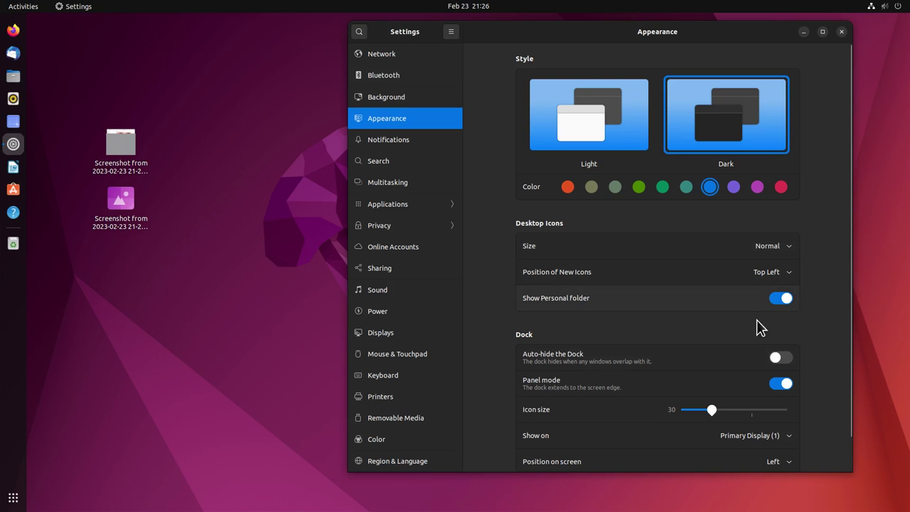
{"action": "left_click", "coordinate": [761, 272]}
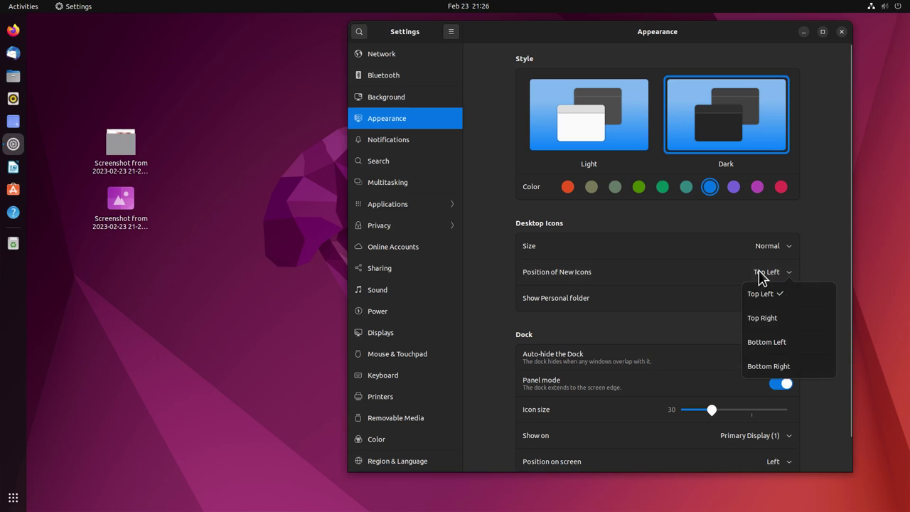
{"action": "left_click", "coordinate": [837, 268]}
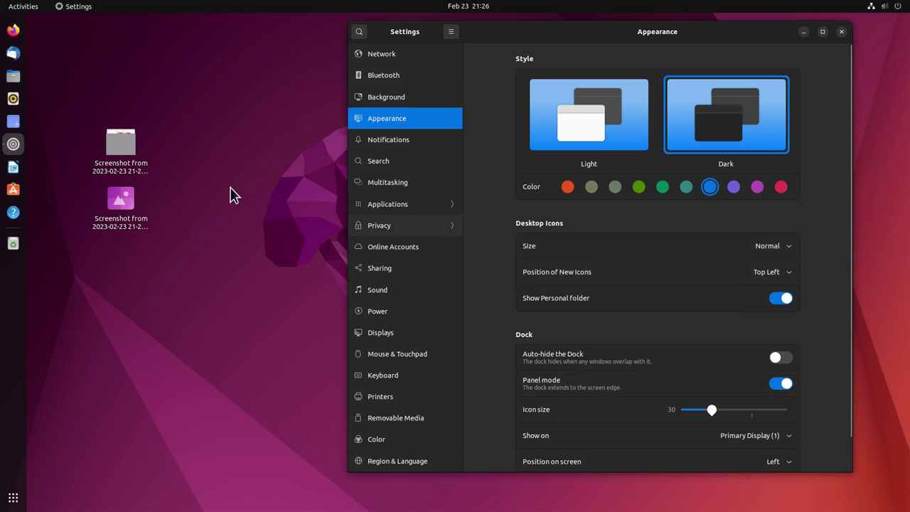
{"action": "double_click", "coordinate": [123, 202]}
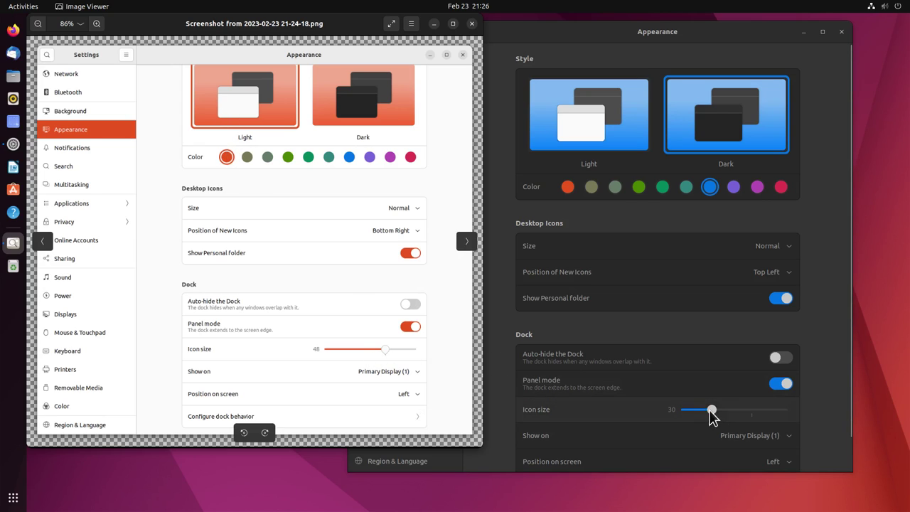
Step: Set the dock icon size to 48 and compare the remaining dock settings with the screenshot
{"action": "left_click_drag", "start_coordinate": [715, 416], "coordinate": [753, 411]}
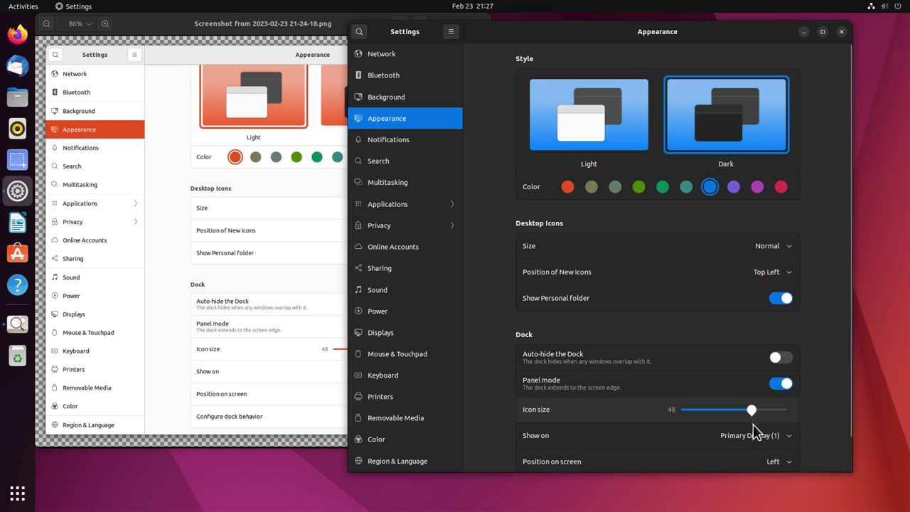
{"action": "left_click", "coordinate": [320, 379]}
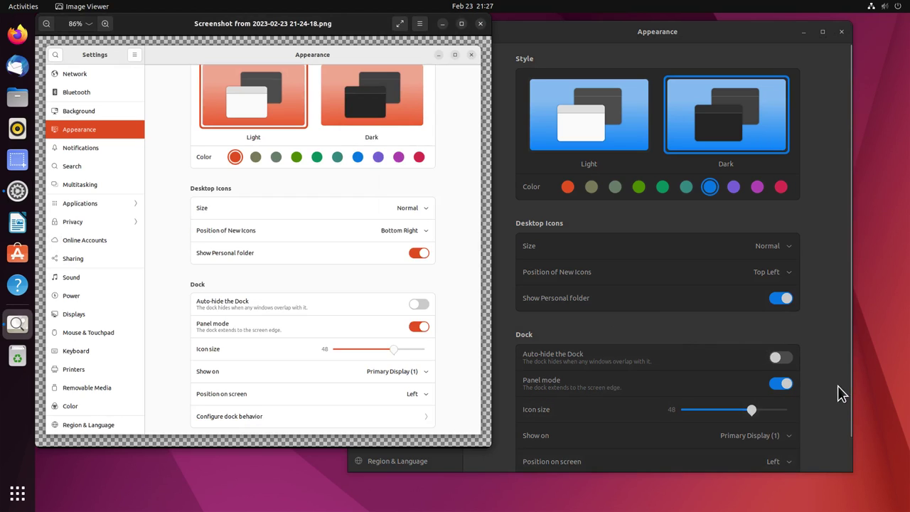
{"action": "left_click_drag", "start_coordinate": [844, 369], "coordinate": [848, 433]}
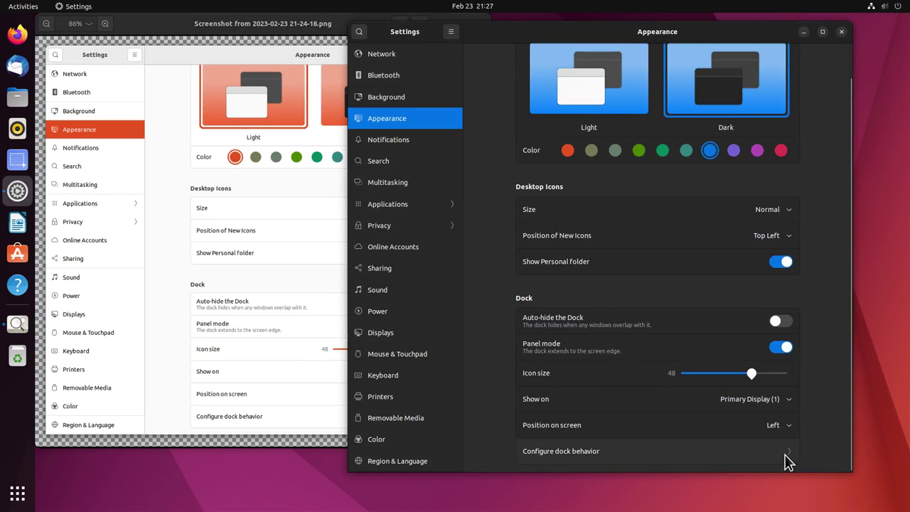
{"action": "left_click", "coordinate": [308, 275]}
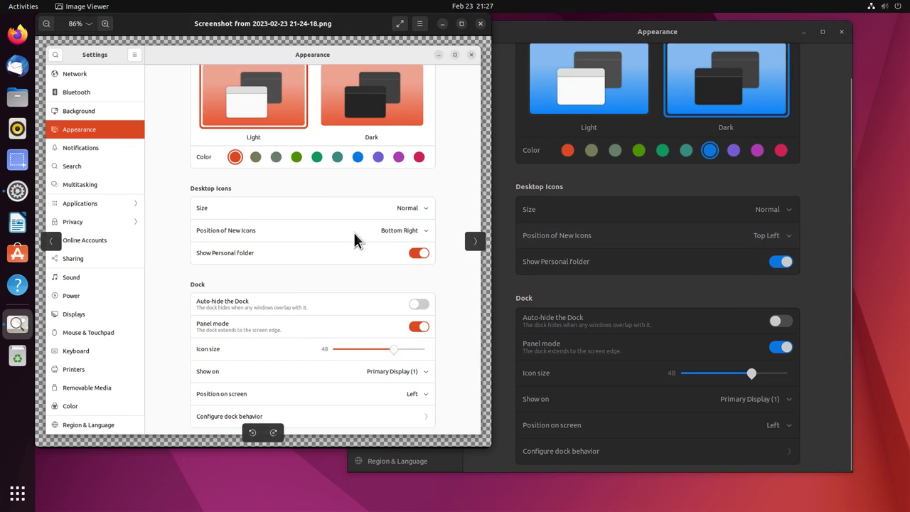
Step: Set the position of new desktop icons to Bottom Right to match the screenshot
{"action": "left_click", "coordinate": [778, 239]}
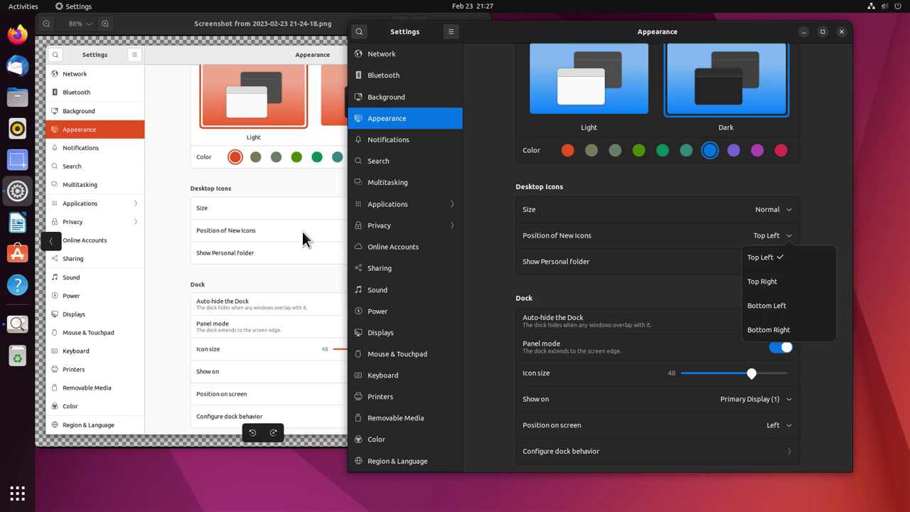
{"action": "left_click", "coordinate": [368, 257]}
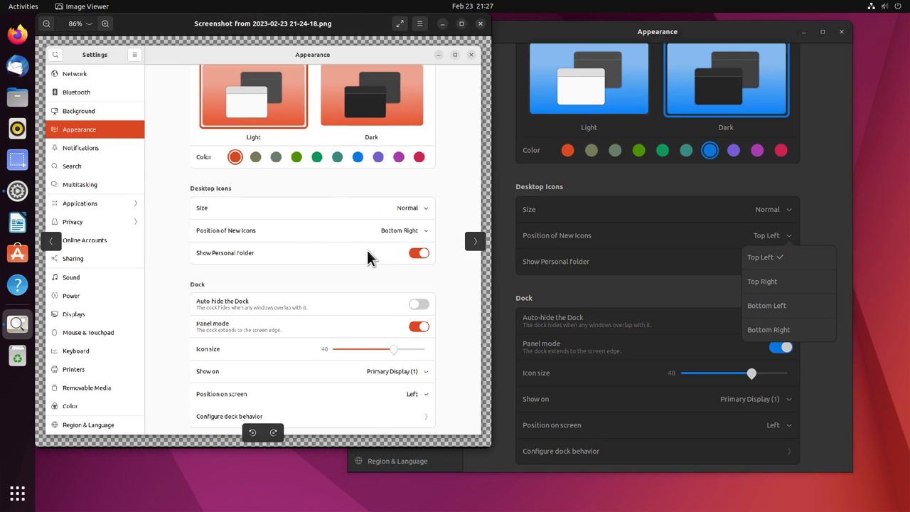
{"action": "left_click", "coordinate": [780, 330]}
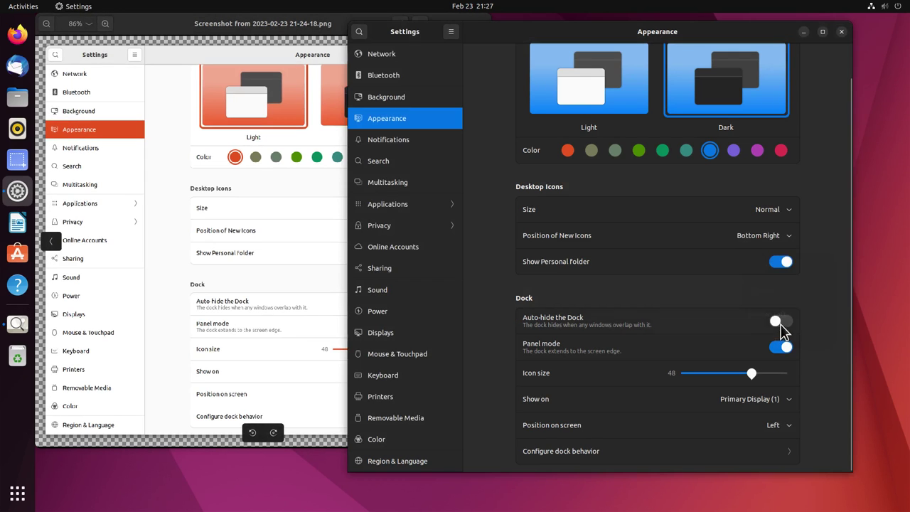
{"action": "left_click", "coordinate": [263, 212]}
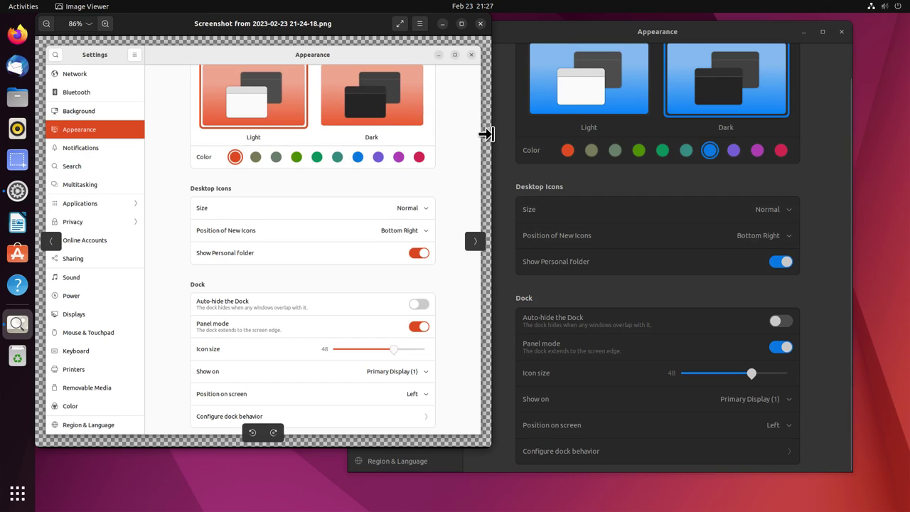
Step: Switch the style to Light and set the accent color to orange to match the screenshot
{"action": "left_click", "coordinate": [847, 137]}
{"action": "scroll", "coordinate": [852, 61], "scroll_direction": "up", "scroll_amount": 1}
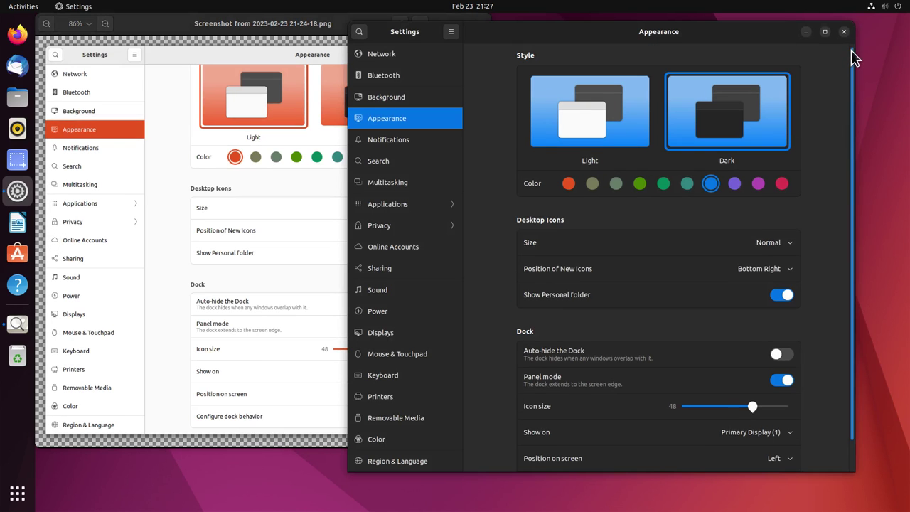
{"action": "left_click", "coordinate": [279, 137]}
{"action": "left_click", "coordinate": [584, 150]}
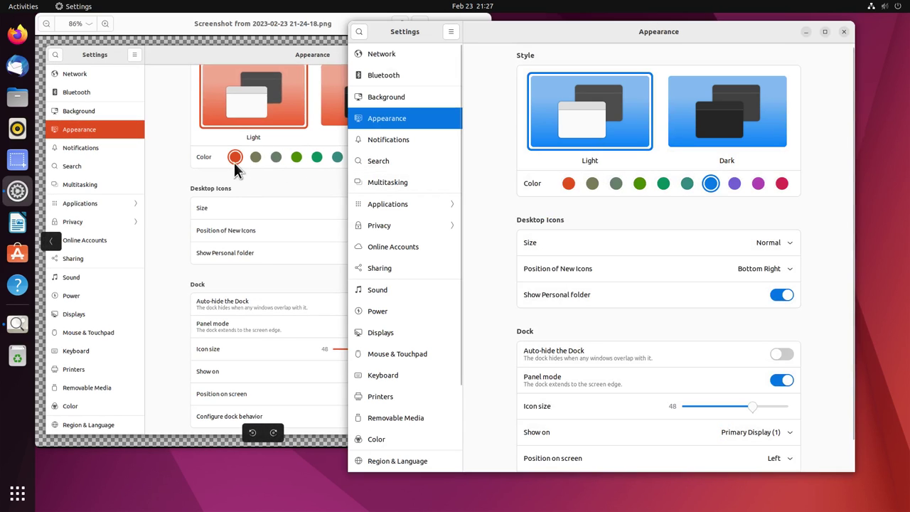
{"action": "left_click", "coordinate": [569, 184]}
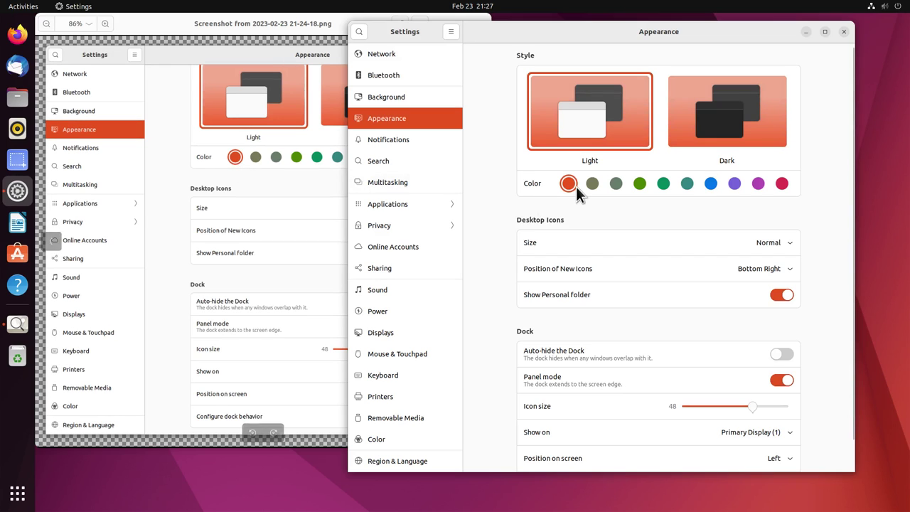
Step: Open the Home folder in Files, try different icon sizes leaving them larger, and close the window
{"action": "left_click", "coordinate": [16, 99]}
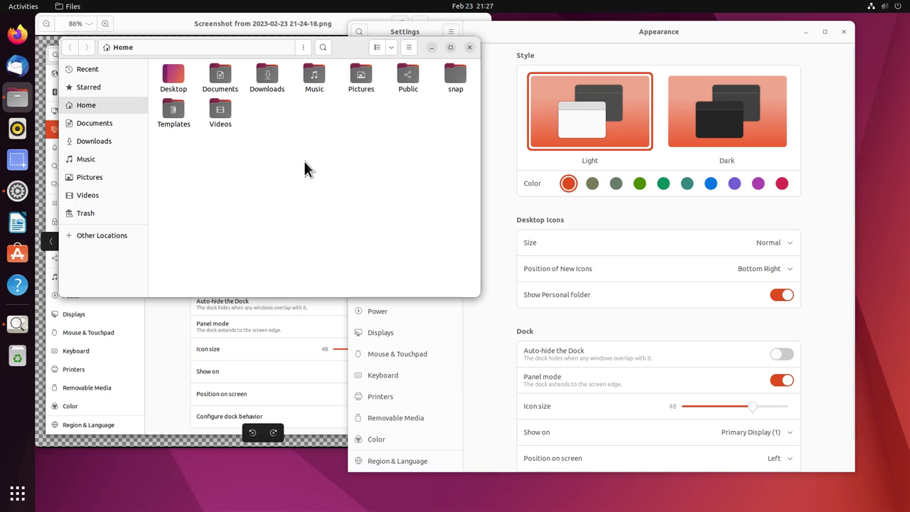
{"action": "key", "text": "ctrl+plus"}
{"action": "key", "text": "ctrl+plus"}
{"action": "key", "text": "ctrl+minus"}
{"action": "key", "text": "ctrl+minus"}
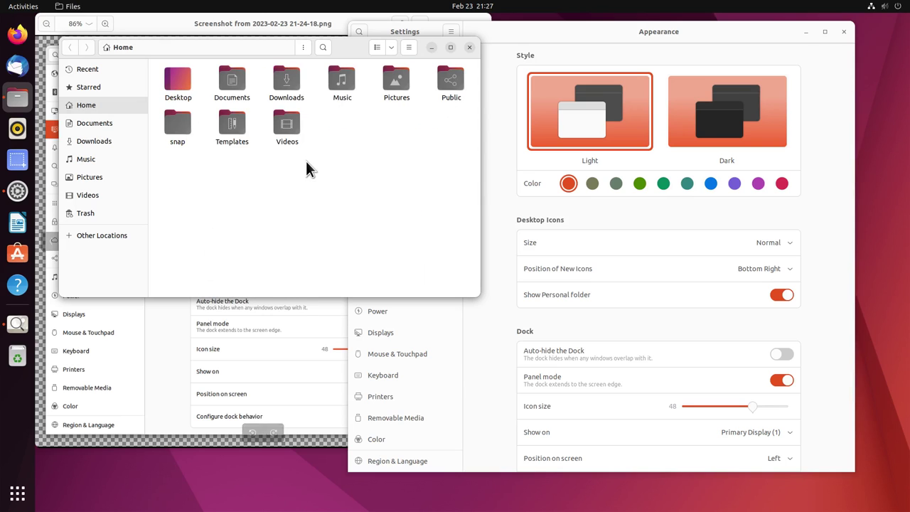
{"action": "key", "text": "ctrl+plus"}
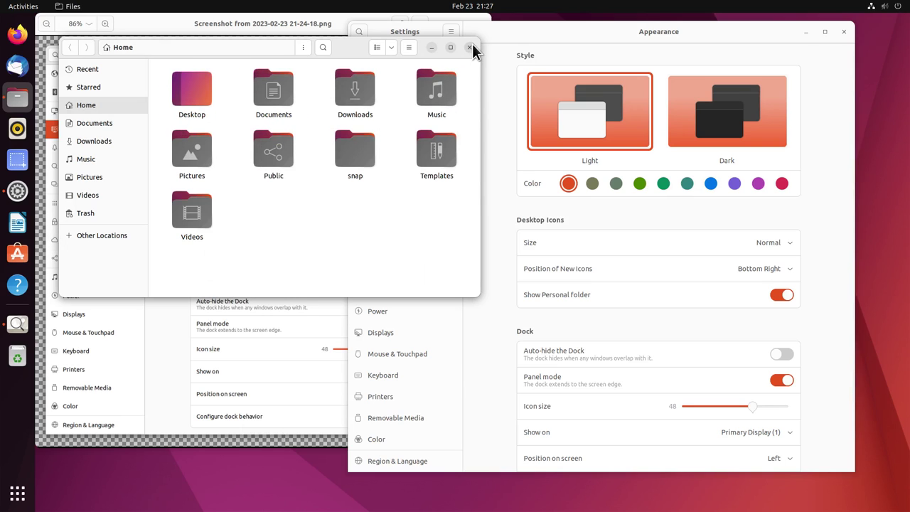
{"action": "left_click", "coordinate": [470, 47]}
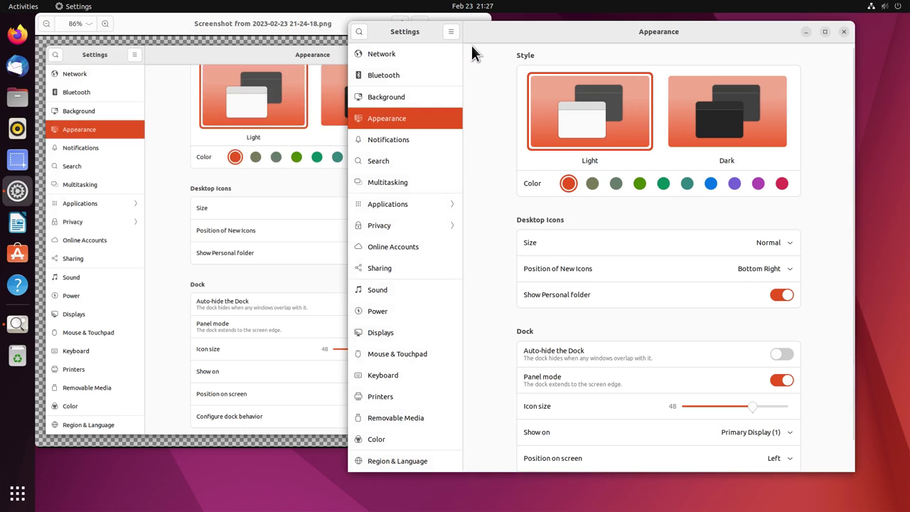
Step: Try the Viridian accent color, return to orange, and close the screenshot image
{"action": "left_click", "coordinate": [663, 183]}
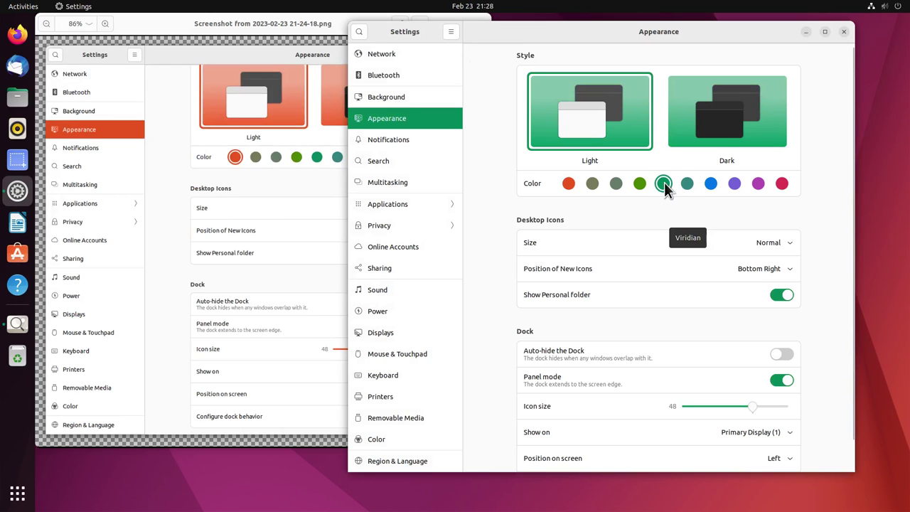
{"action": "left_click", "coordinate": [568, 183]}
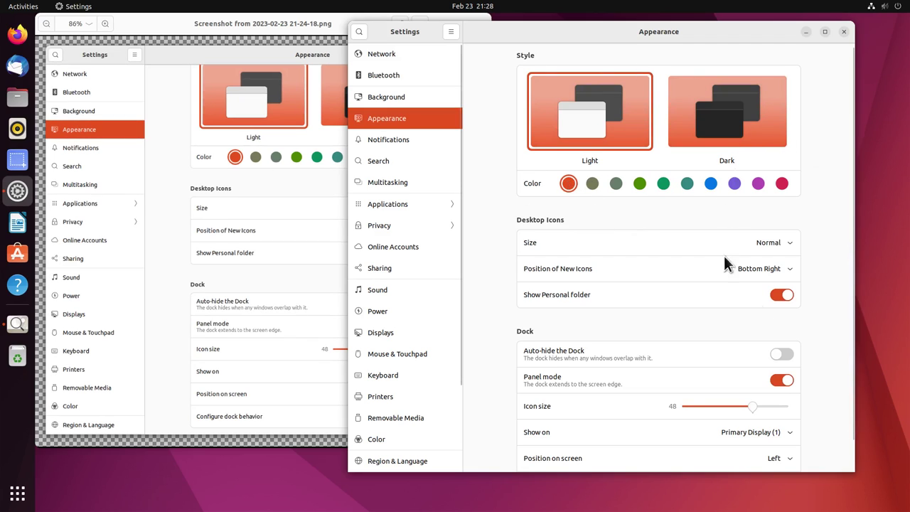
{"action": "left_click", "coordinate": [295, 183]}
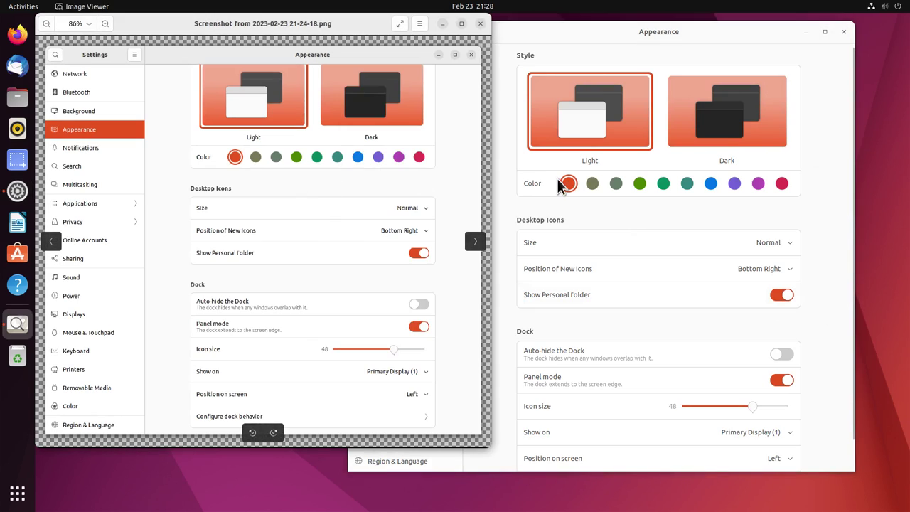
{"action": "left_click", "coordinate": [481, 25]}
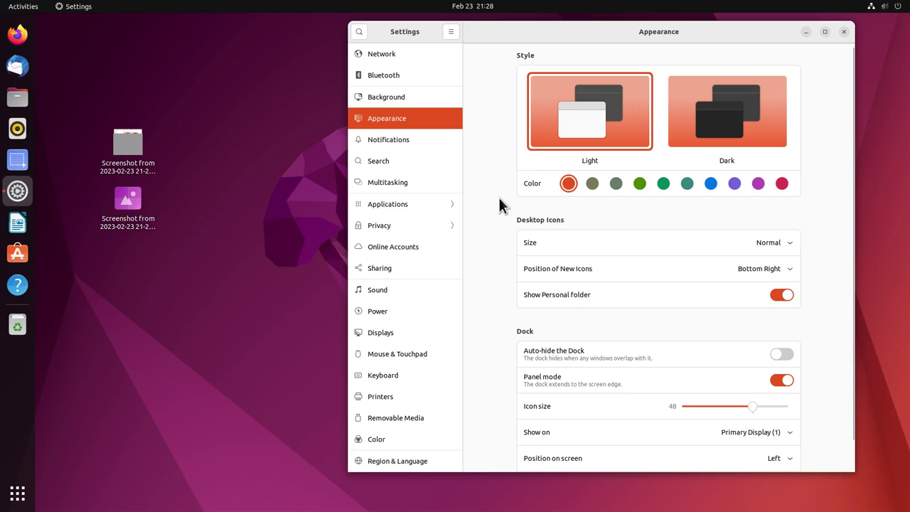
Step: Review the Background, Power, Displays, Mouse & Touchpad, Keyboard, Printers, Removable Media and Region & Language settings pages
{"action": "left_click", "coordinate": [387, 98]}
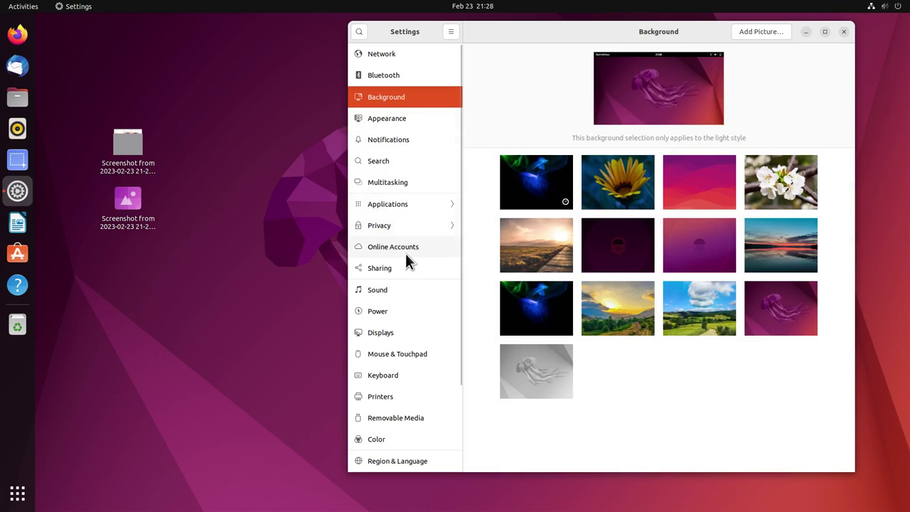
{"action": "left_click", "coordinate": [403, 313]}
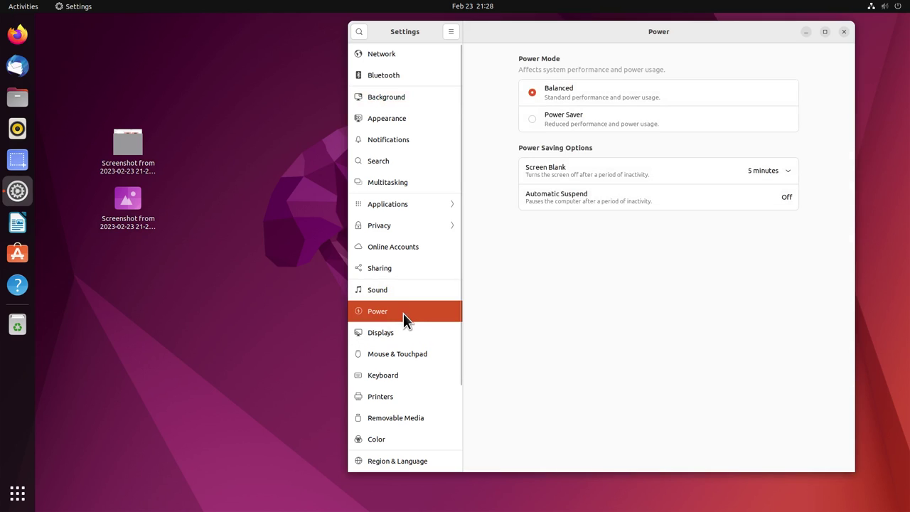
{"action": "left_click", "coordinate": [401, 336]}
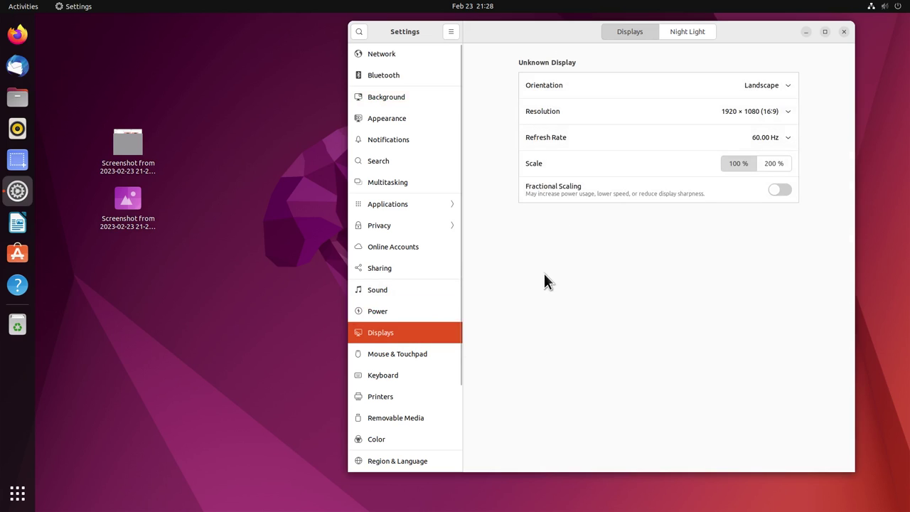
{"action": "left_click", "coordinate": [418, 355]}
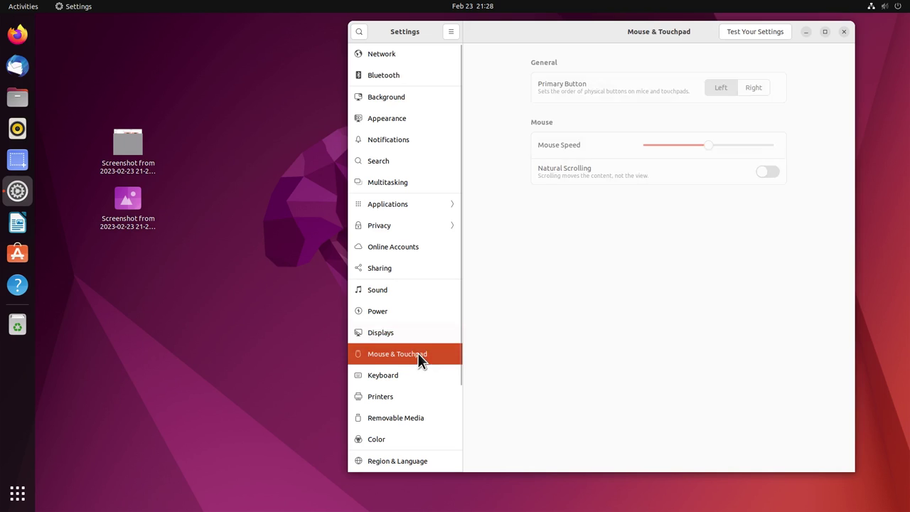
{"action": "left_click", "coordinate": [405, 376]}
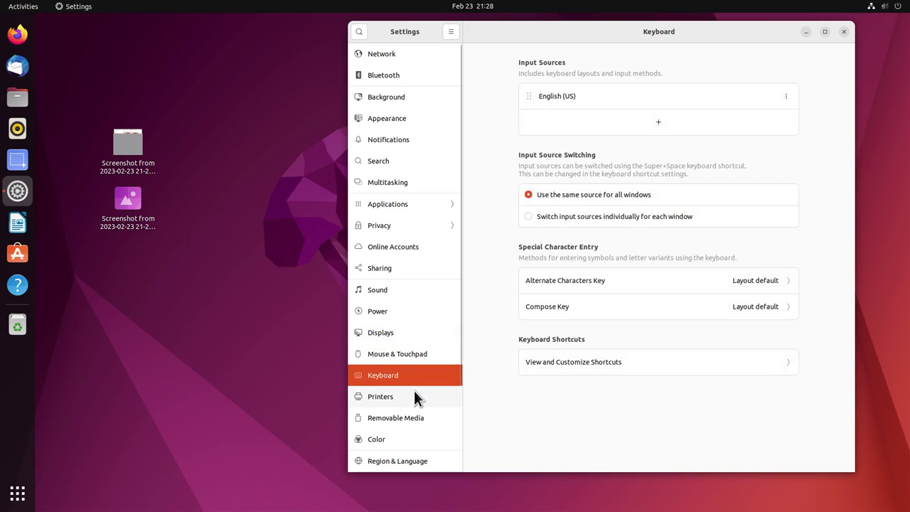
{"action": "left_click", "coordinate": [416, 399]}
{"action": "left_click", "coordinate": [412, 422]}
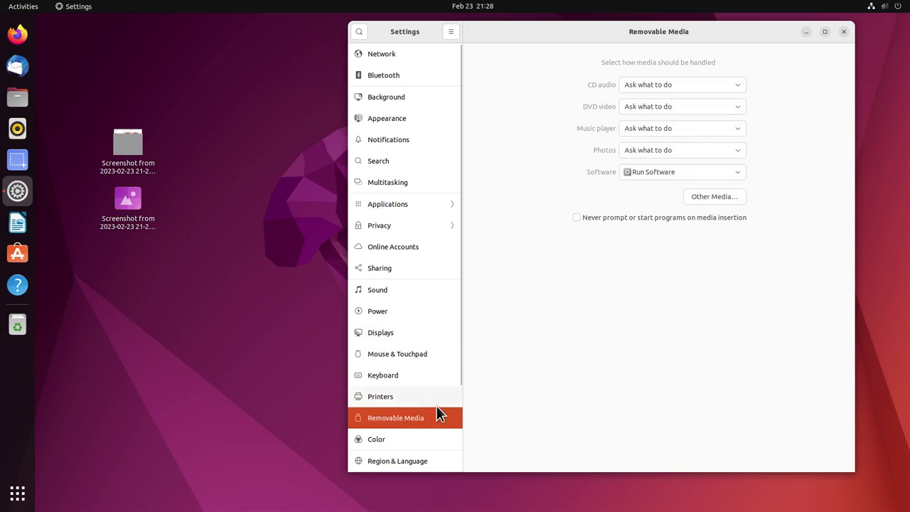
{"action": "scroll", "coordinate": [439, 415], "scroll_direction": "down", "scroll_amount": 3}
{"action": "left_click", "coordinate": [419, 356]}
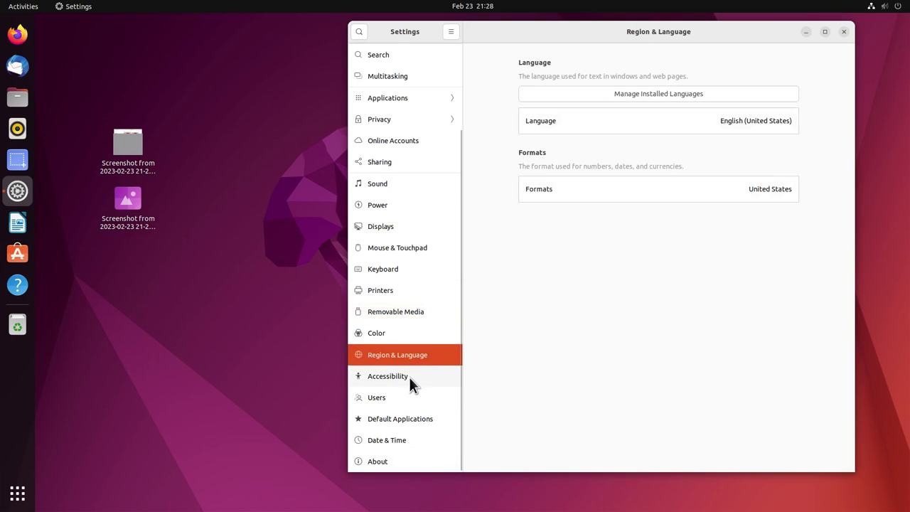
Step: Open the Accessibility settings, switch Large Text on and back off, and view the cursor size choices without changing them
{"action": "left_click", "coordinate": [409, 377]}
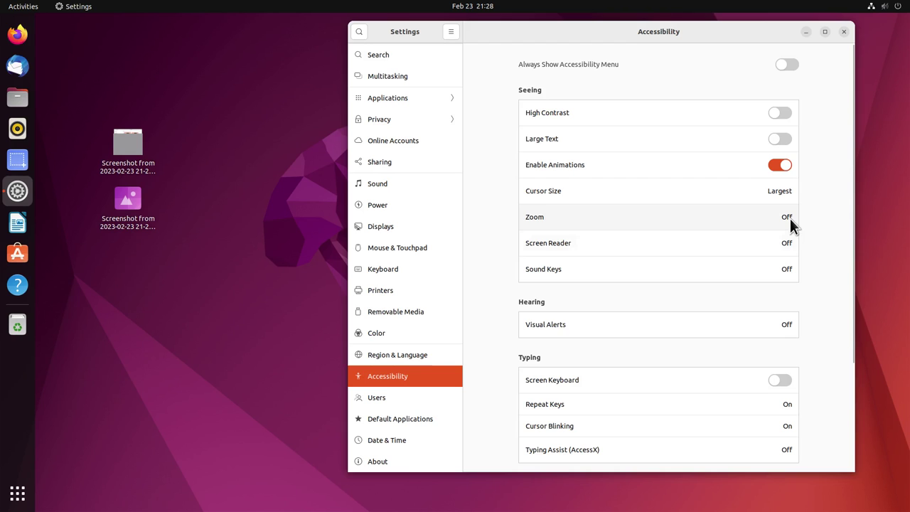
{"action": "left_click", "coordinate": [781, 140]}
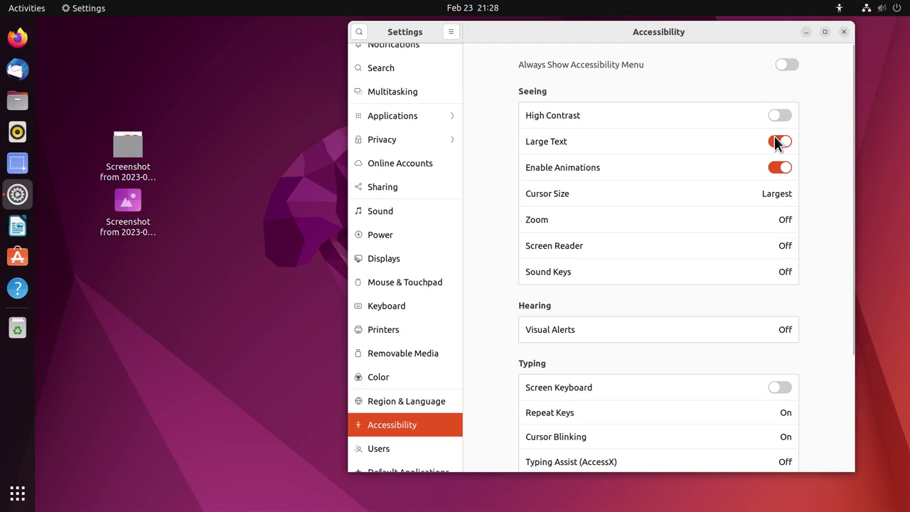
{"action": "left_click", "coordinate": [775, 140]}
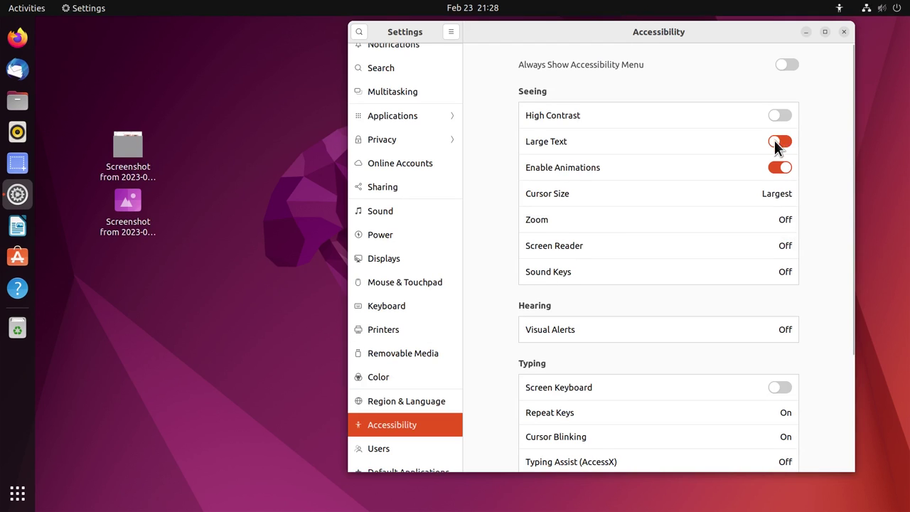
{"action": "left_click", "coordinate": [598, 199]}
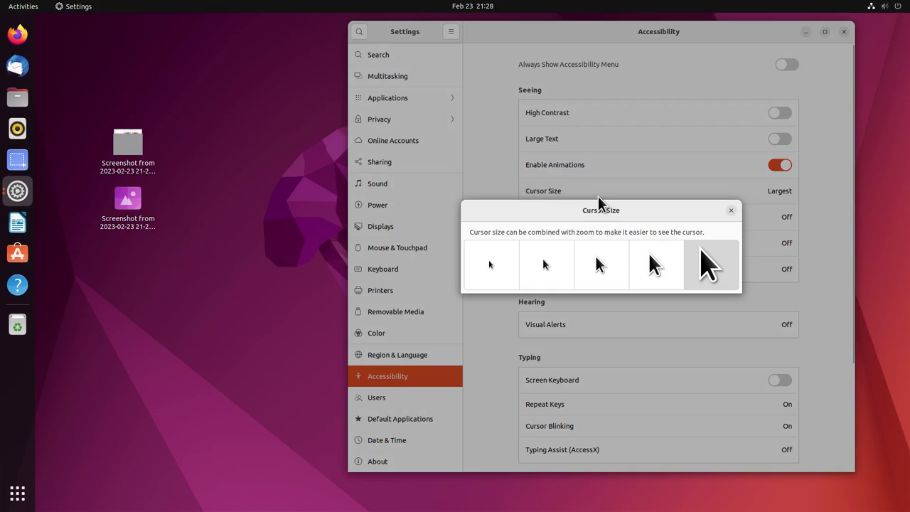
{"action": "left_click", "coordinate": [731, 212]}
Step: Shift the Settings window slightly and try the High Contrast option, turning it on and back off
{"action": "mouse_move", "coordinate": [694, 26]}
{"action": "left_mouse_down"}
{"action": "mouse_move", "coordinate": [715, 25]}
{"action": "mouse_move", "coordinate": [709, 32]}
{"action": "left_mouse_up"}
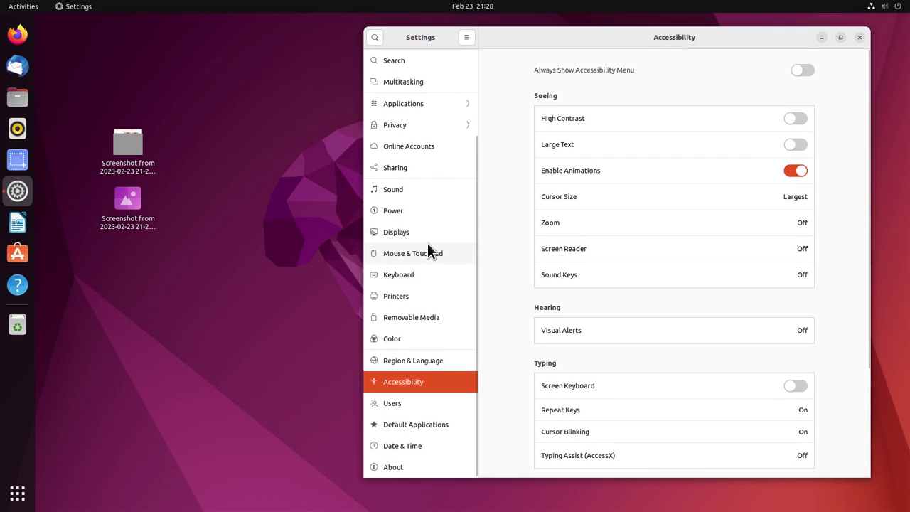
{"action": "left_click", "coordinate": [796, 118]}
{"action": "left_click", "coordinate": [792, 120]}
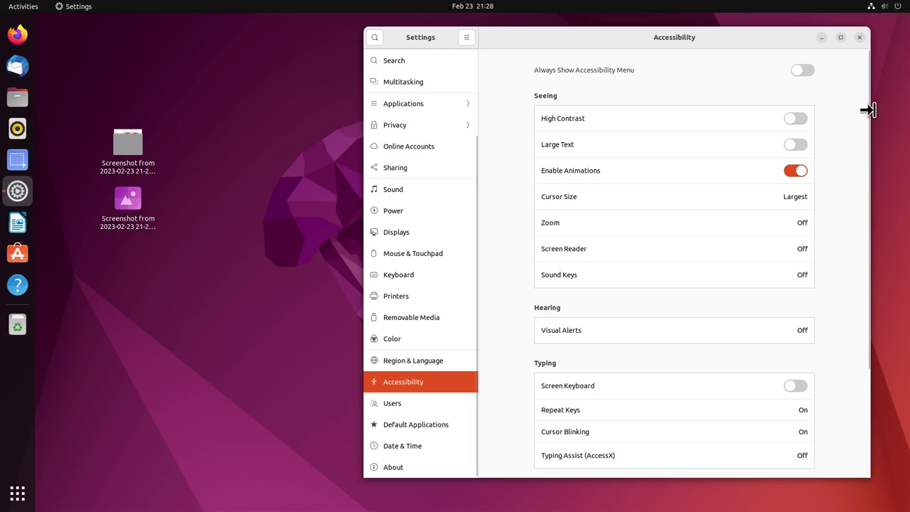
{"action": "left_click_drag", "start_coordinate": [870, 92], "coordinate": [857, 71]}
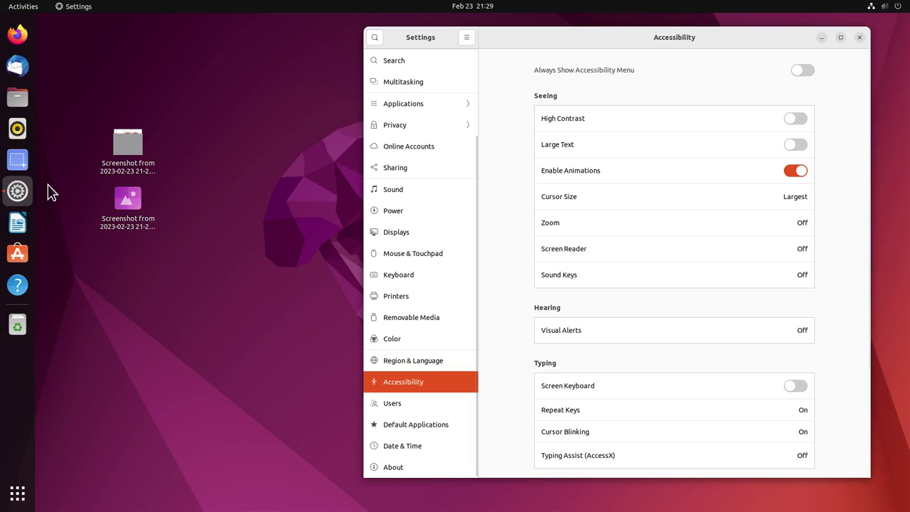
Step: Capture the Accessibility settings window, save the screenshot to the Desktop, and place its icon below the other two screenshots
{"action": "left_click", "coordinate": [17, 161]}
{"action": "left_click", "coordinate": [127, 83]}
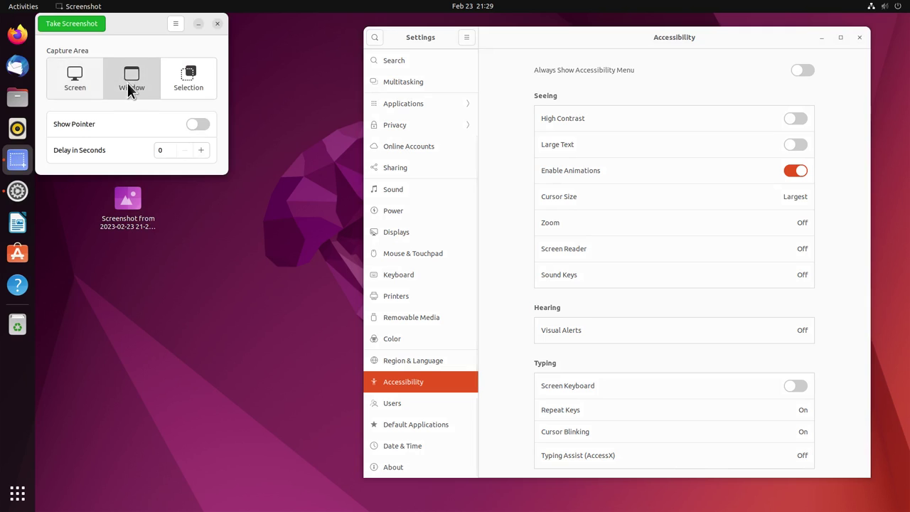
{"action": "left_click", "coordinate": [62, 25]}
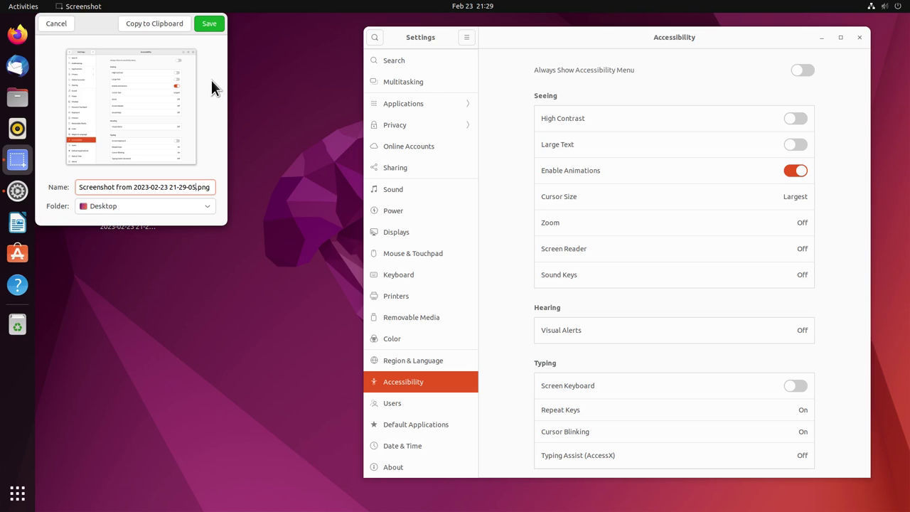
{"action": "left_click_drag", "start_coordinate": [99, 21], "coordinate": [287, 80]}
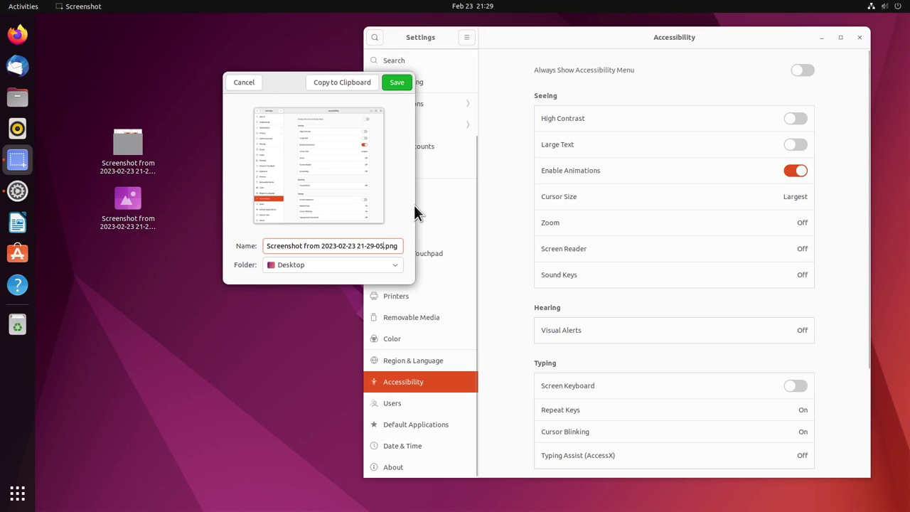
{"action": "left_click", "coordinate": [390, 83]}
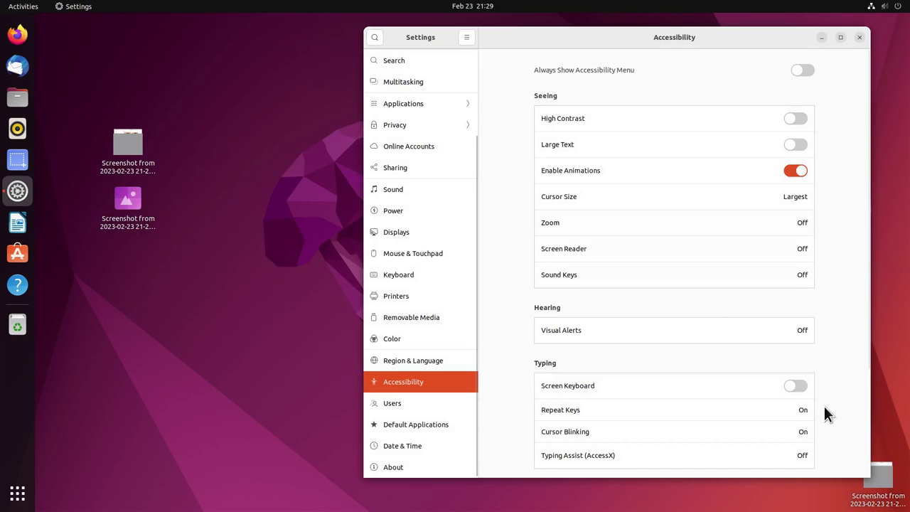
{"action": "left_click_drag", "start_coordinate": [880, 478], "coordinate": [132, 270]}
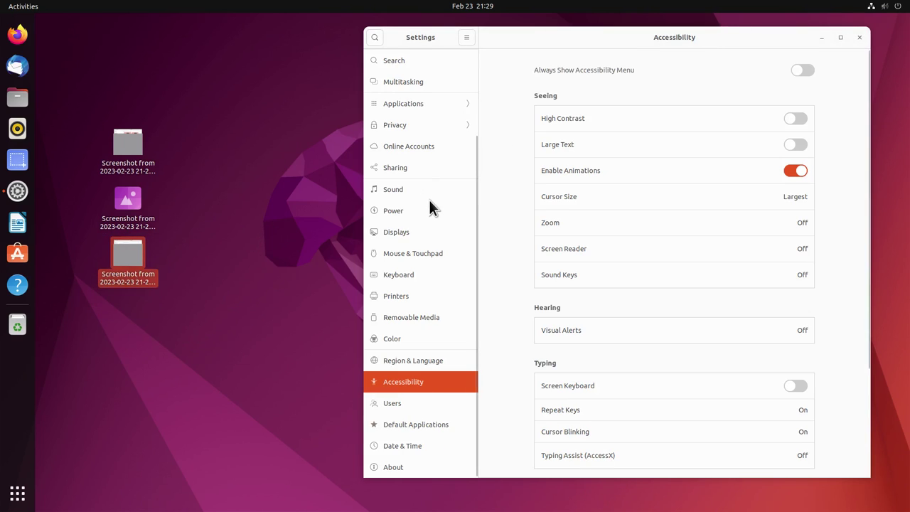
Step: Set the position of new desktop icons to Top Left in the Appearance settings
{"action": "scroll", "coordinate": [431, 209], "scroll_direction": "up", "scroll_amount": 3}
{"action": "scroll", "coordinate": [431, 208], "scroll_direction": "up", "scroll_amount": 1}
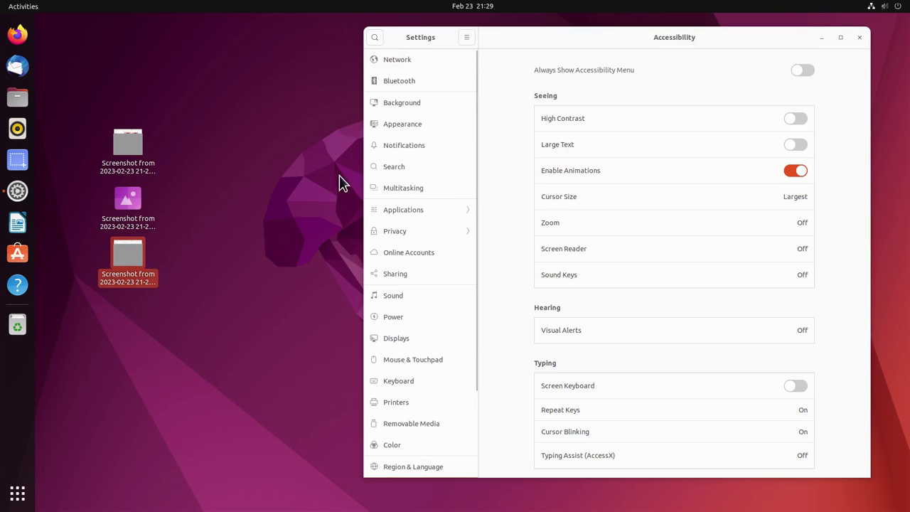
{"action": "left_click", "coordinate": [411, 123]}
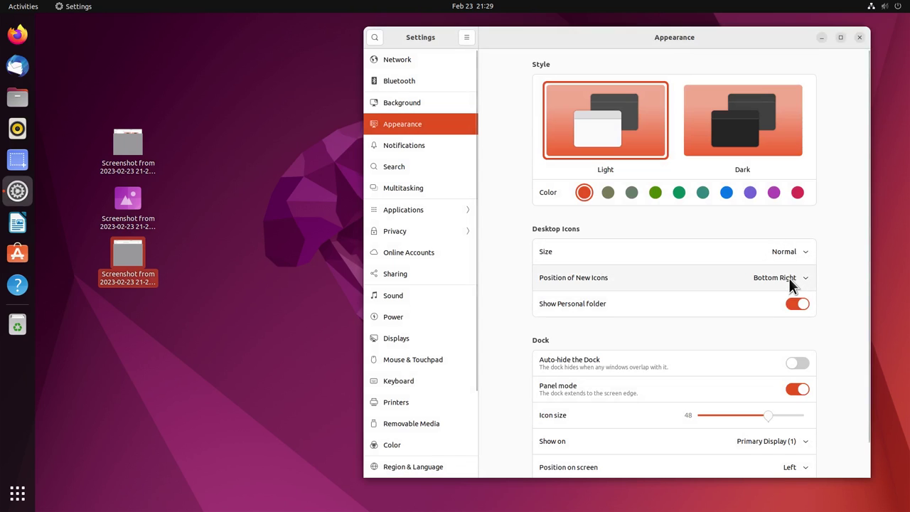
{"action": "left_click", "coordinate": [790, 280]}
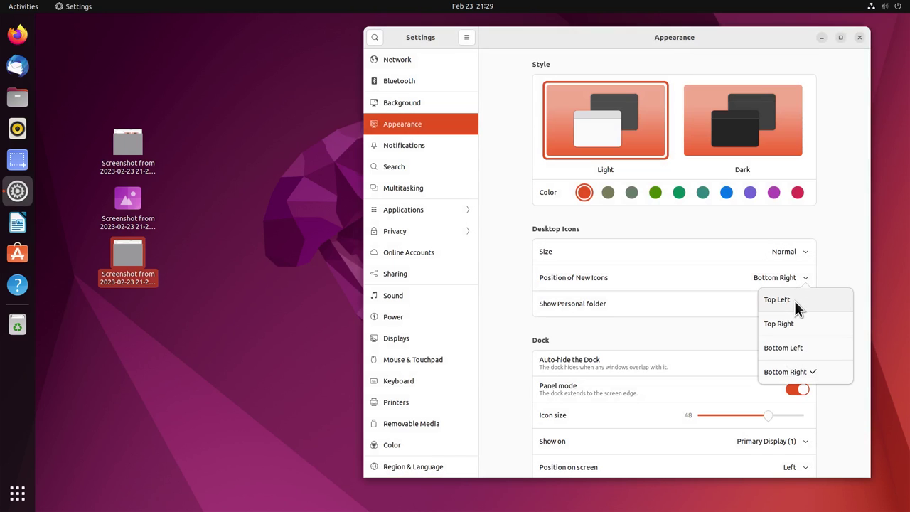
{"action": "left_click", "coordinate": [796, 301]}
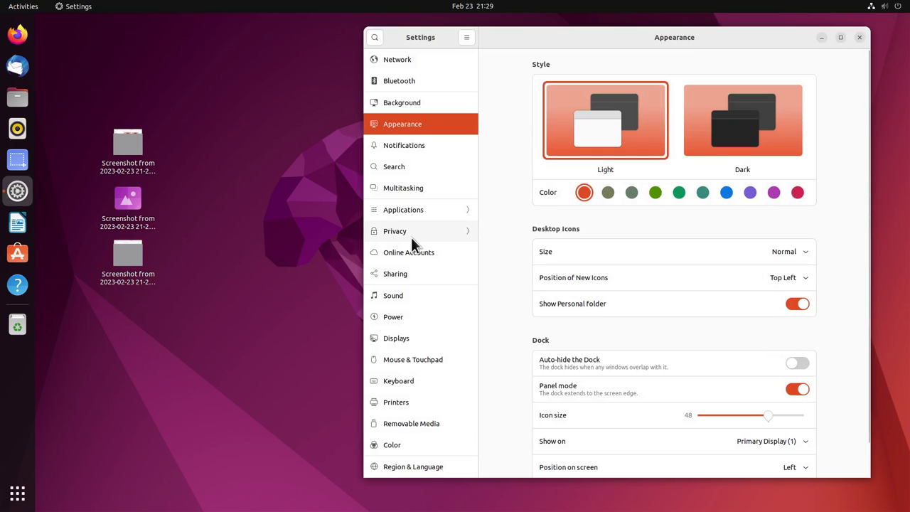
Step: Return to the Accessibility settings, view the newly saved screenshot beside them for comparison, and close the image
{"action": "scroll", "coordinate": [451, 373], "scroll_direction": "down", "scroll_amount": 3}
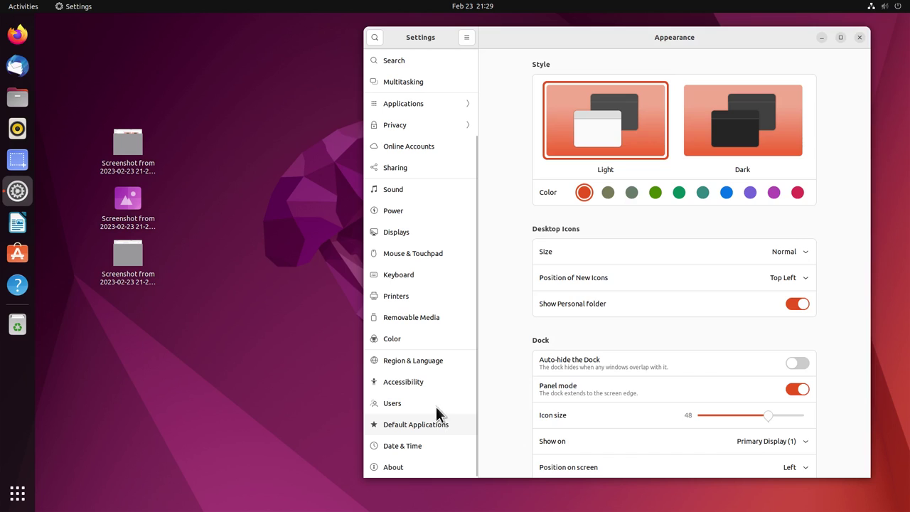
{"action": "left_click", "coordinate": [421, 384]}
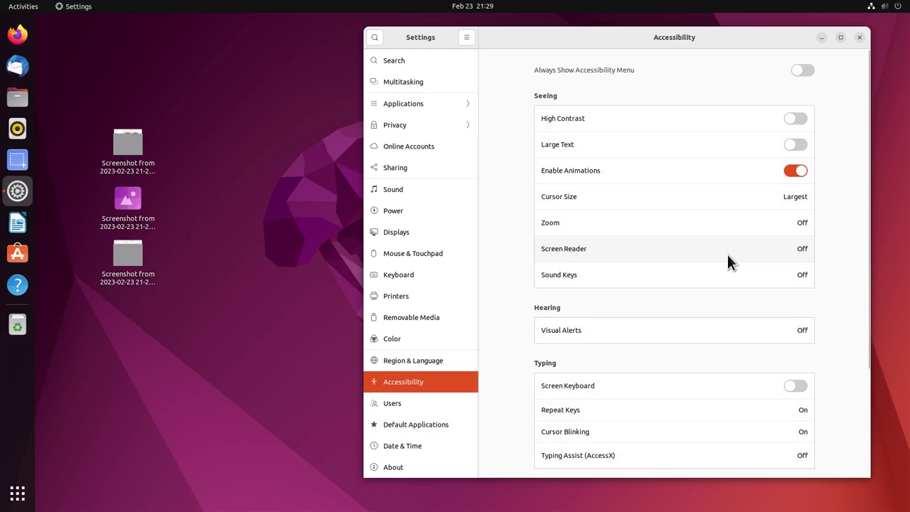
{"action": "double_click", "coordinate": [128, 262]}
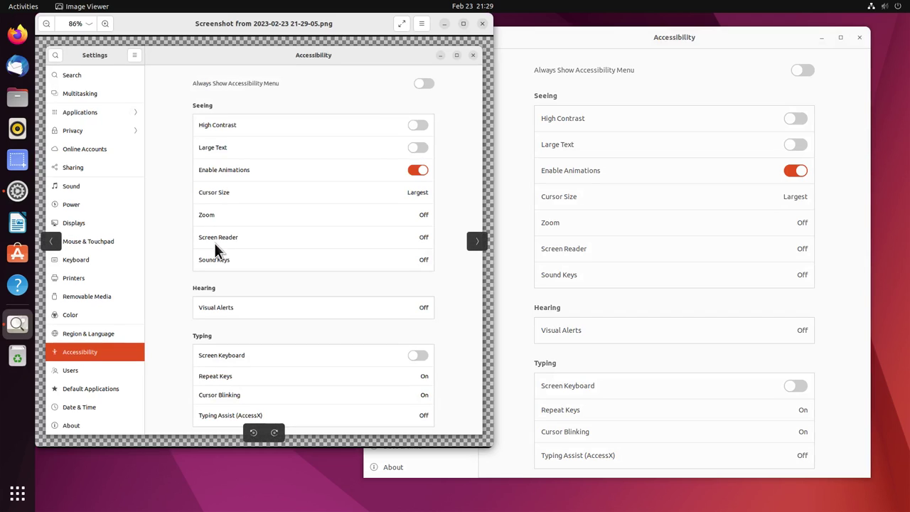
{"action": "left_click", "coordinate": [482, 23]}
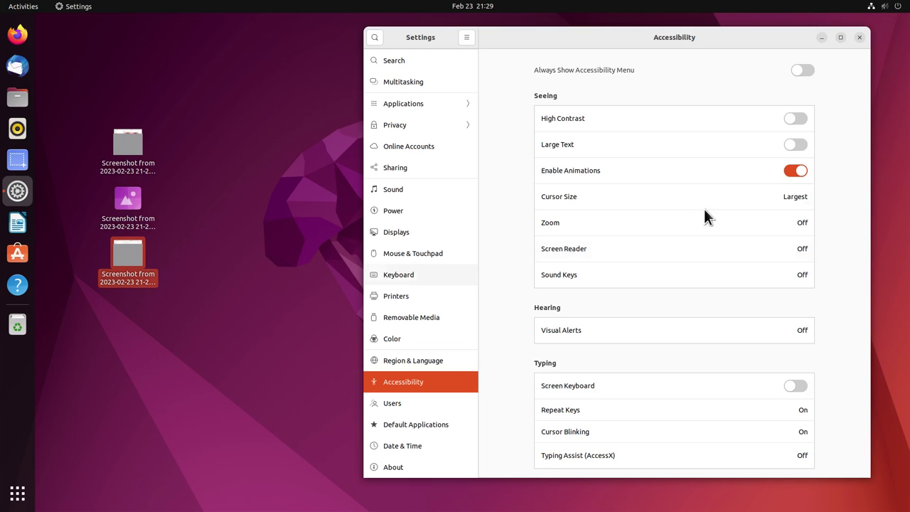
Step: Capture the Settings window showing the lower Accessibility options, save the screenshot to the Desktop, and place its icon above the other screenshots
{"action": "left_click_drag", "start_coordinate": [869, 96], "coordinate": [872, 214]}
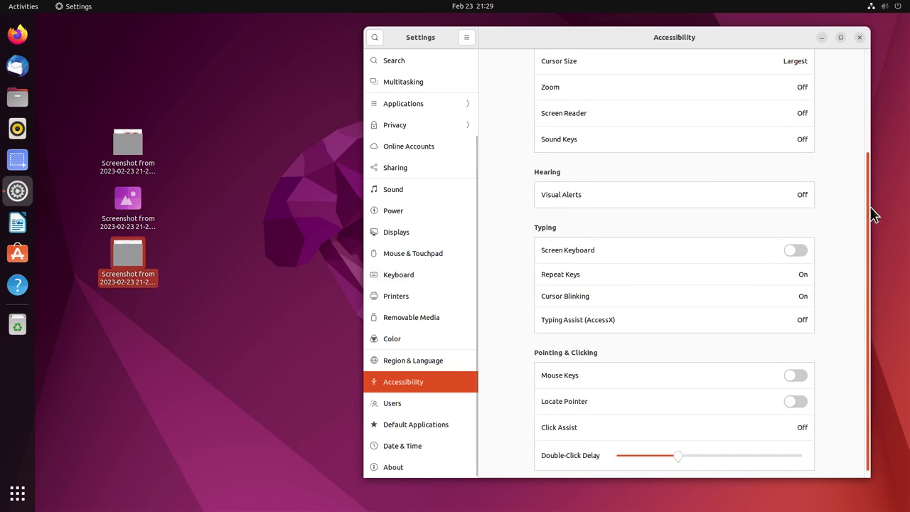
{"action": "left_click", "coordinate": [22, 164]}
{"action": "left_click", "coordinate": [138, 78]}
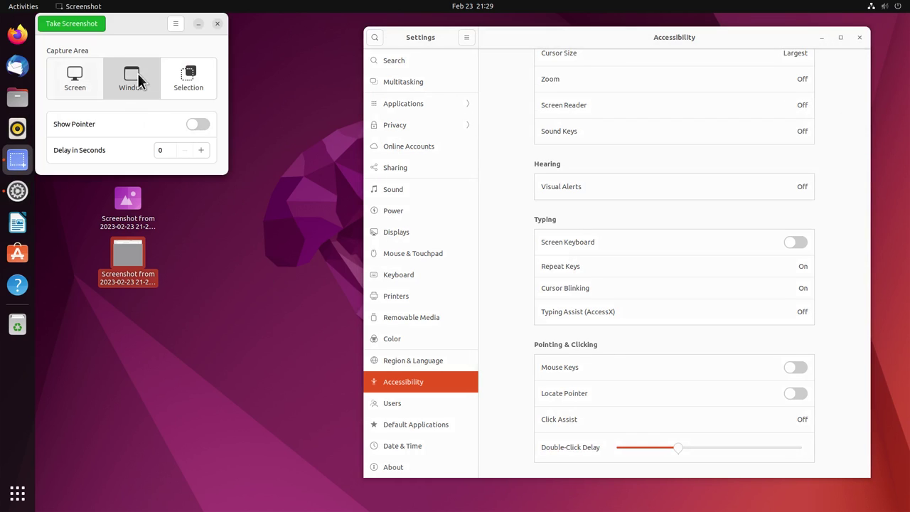
{"action": "left_click_drag", "start_coordinate": [139, 27], "coordinate": [226, 78]}
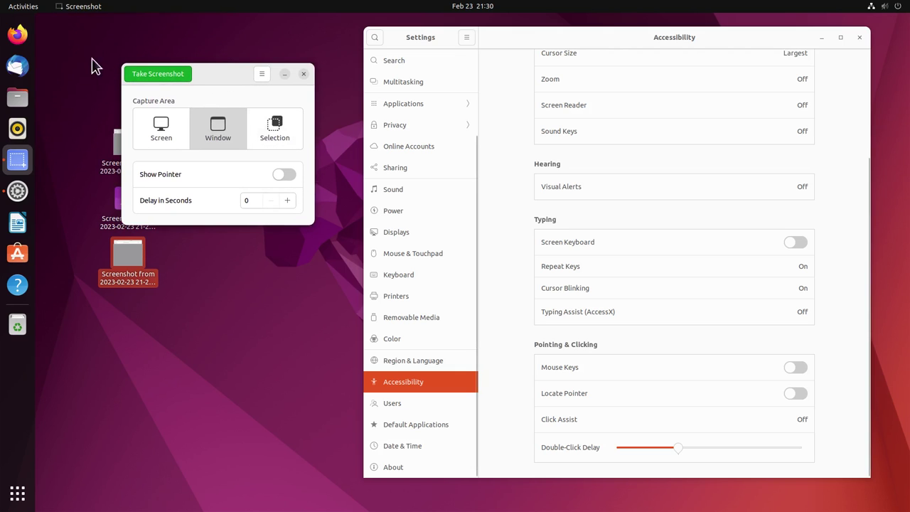
{"action": "left_click", "coordinate": [169, 73]}
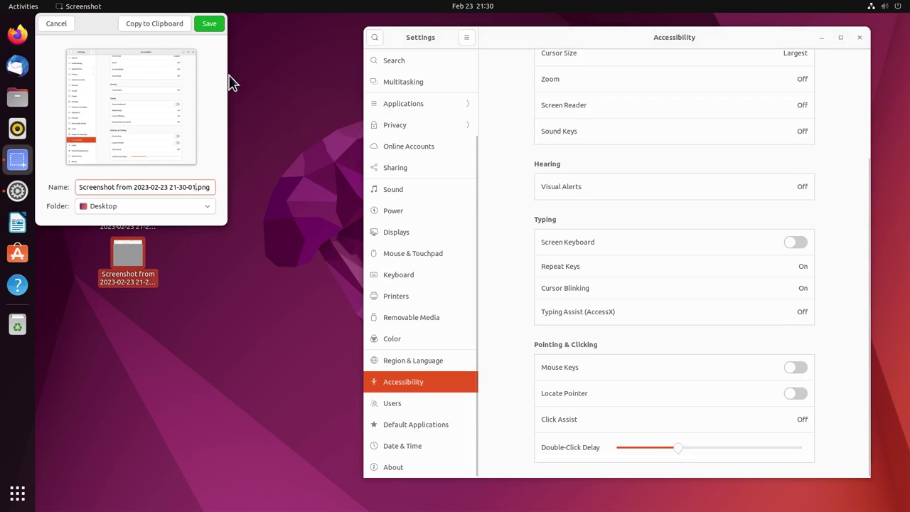
{"action": "left_click", "coordinate": [211, 24]}
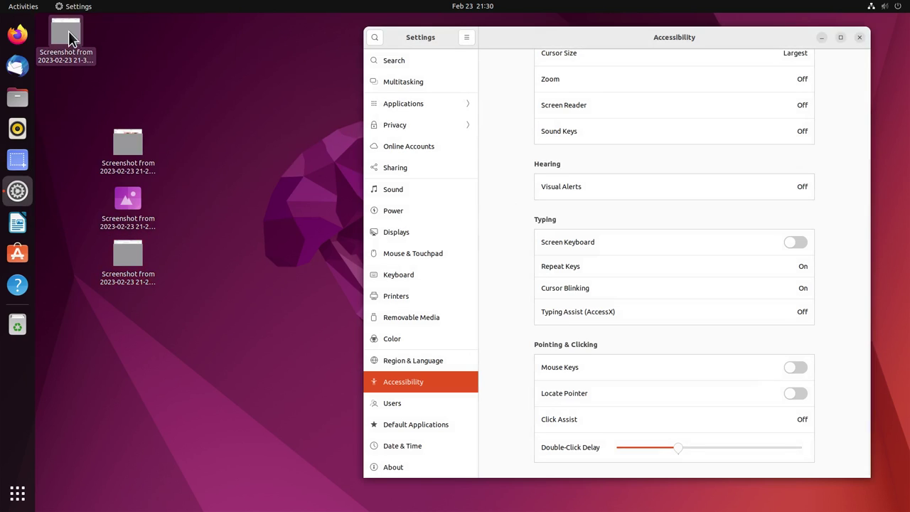
{"action": "left_click_drag", "start_coordinate": [71, 36], "coordinate": [146, 85]}
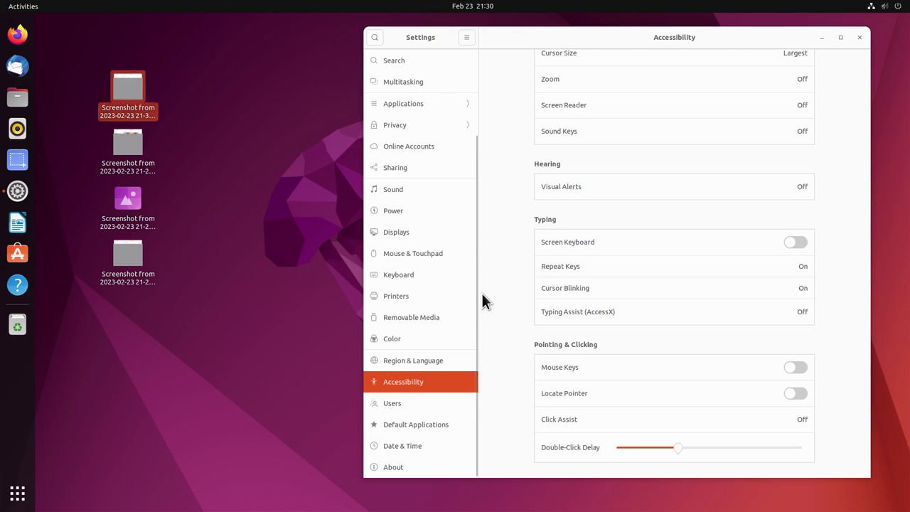
Step: Close Settings and open the Home folder in Files
{"action": "left_click", "coordinate": [861, 38]}
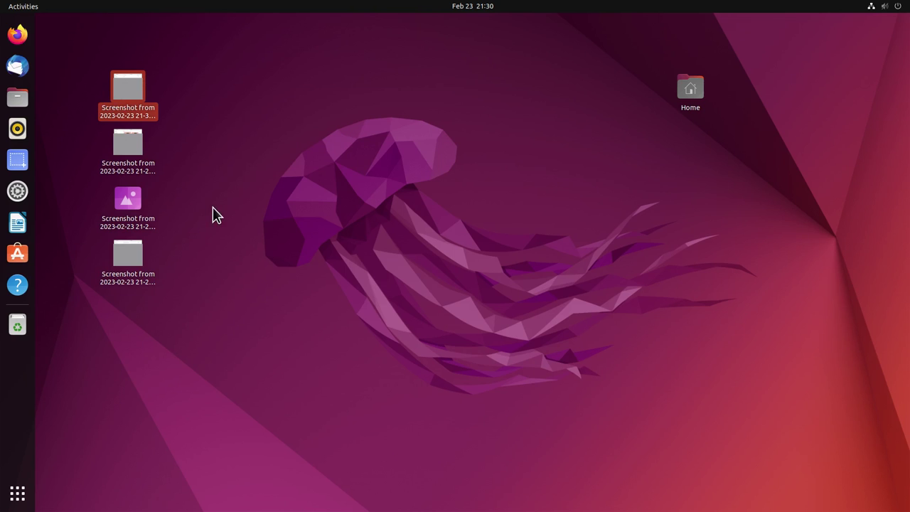
{"action": "left_click", "coordinate": [19, 99]}
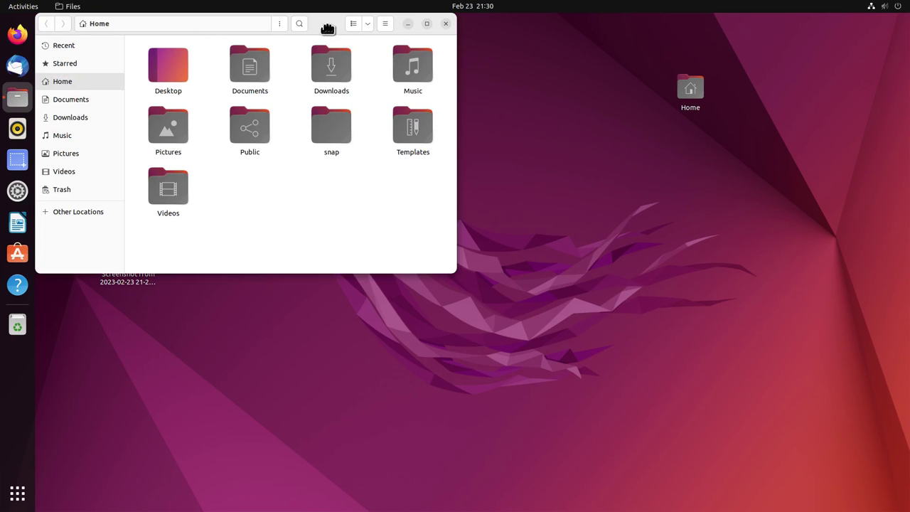
Step: Move the Files window away from the desktop screenshot icons and open the Documents folder
{"action": "left_click_drag", "start_coordinate": [326, 26], "coordinate": [685, 62]}
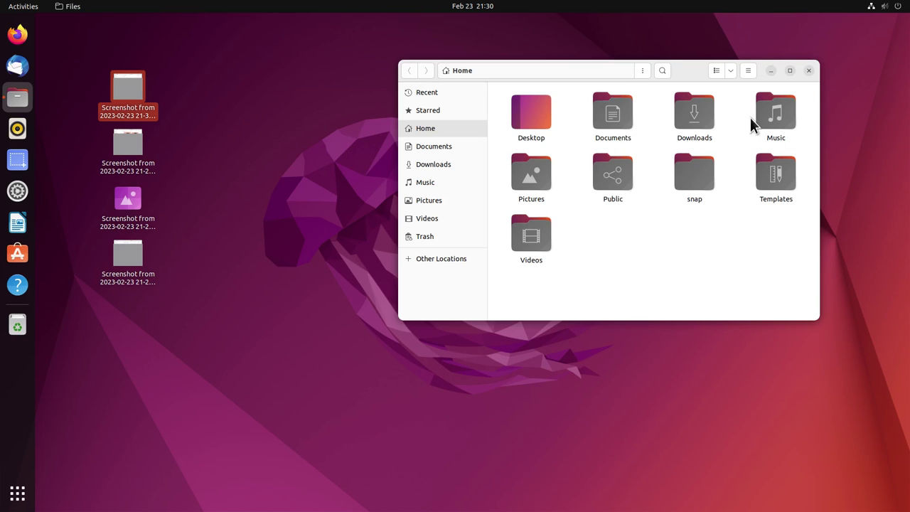
{"action": "right_click", "coordinate": [600, 249]}
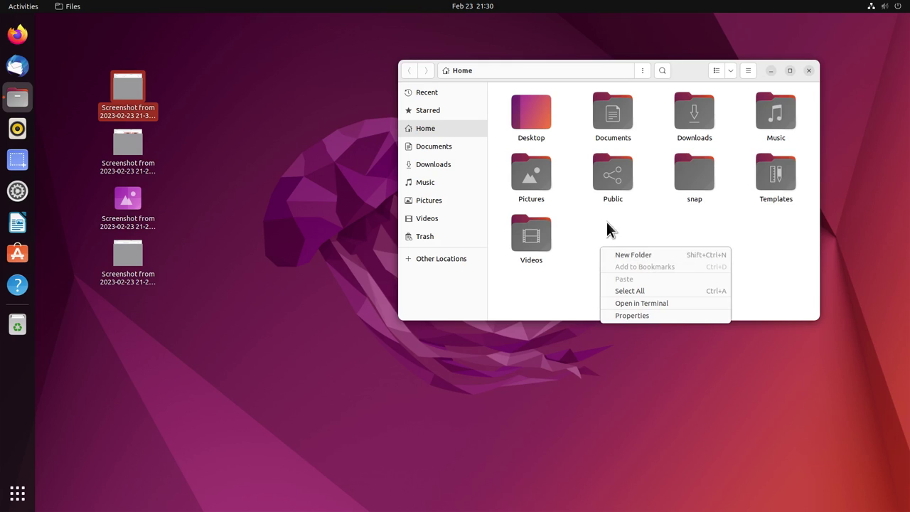
{"action": "left_click", "coordinate": [681, 204]}
{"action": "left_click", "coordinate": [612, 120]}
{"action": "double_click", "coordinate": [611, 120]}
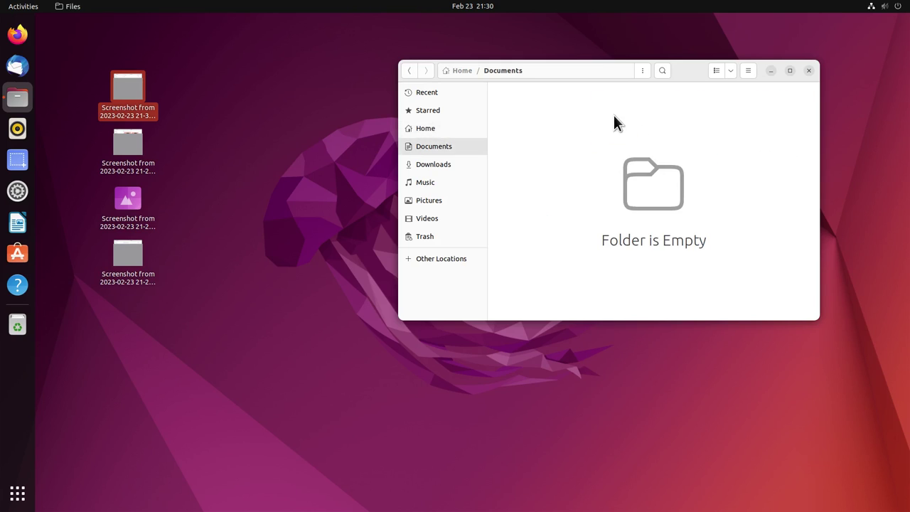
Step: Create a new folder named screenshots inside Documents
{"action": "right_click", "coordinate": [552, 128]}
{"action": "left_click", "coordinate": [579, 136]}
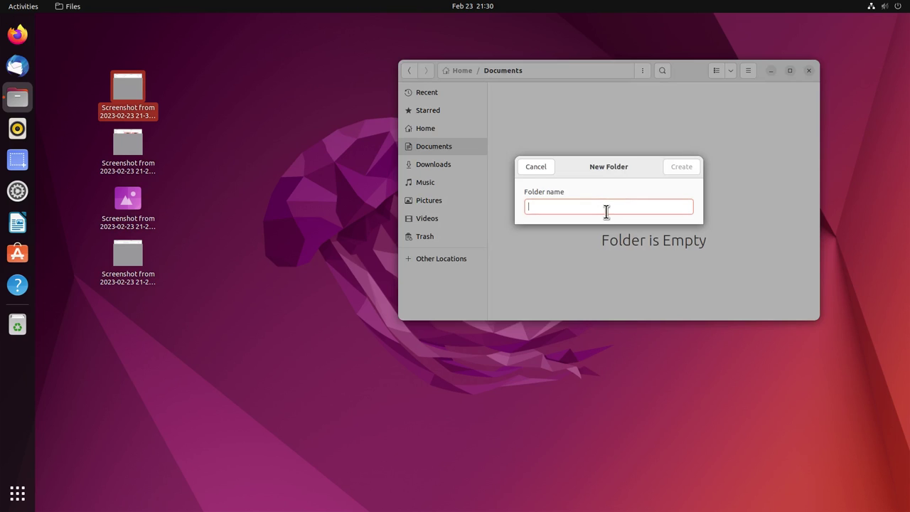
{"action": "type", "text": "z"}
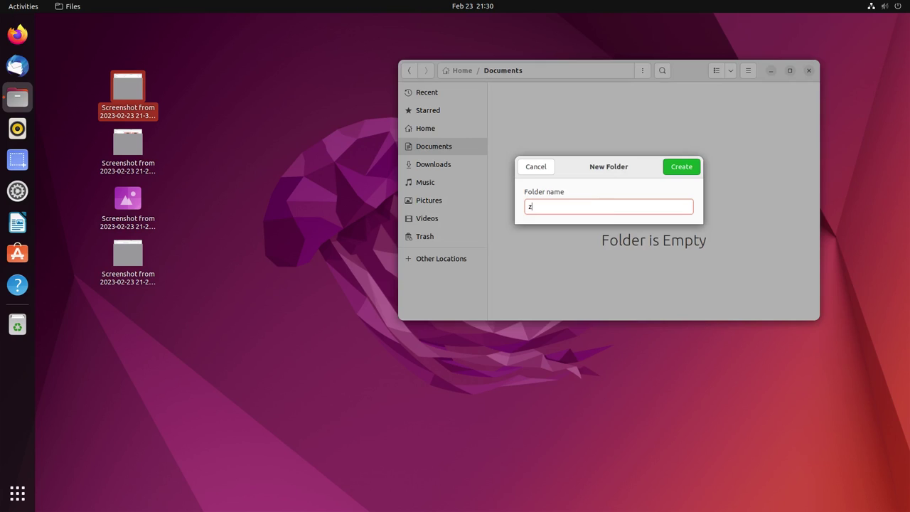
{"action": "key", "text": "BackSpace"}
{"action": "type", "text": "screenshots"}
{"action": "key", "text": "Return"}
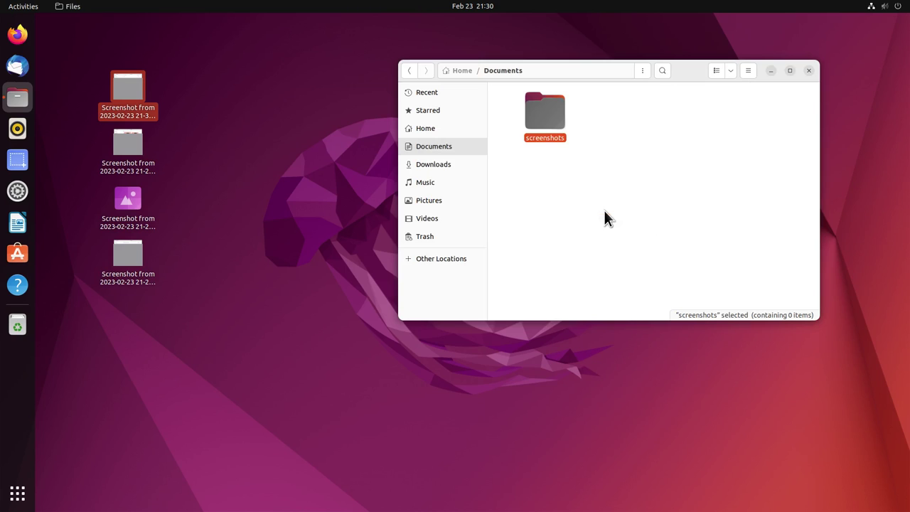
Step: Open the screenshots folder and move all four screenshot files from the desktop into it
{"action": "double_click", "coordinate": [550, 118]}
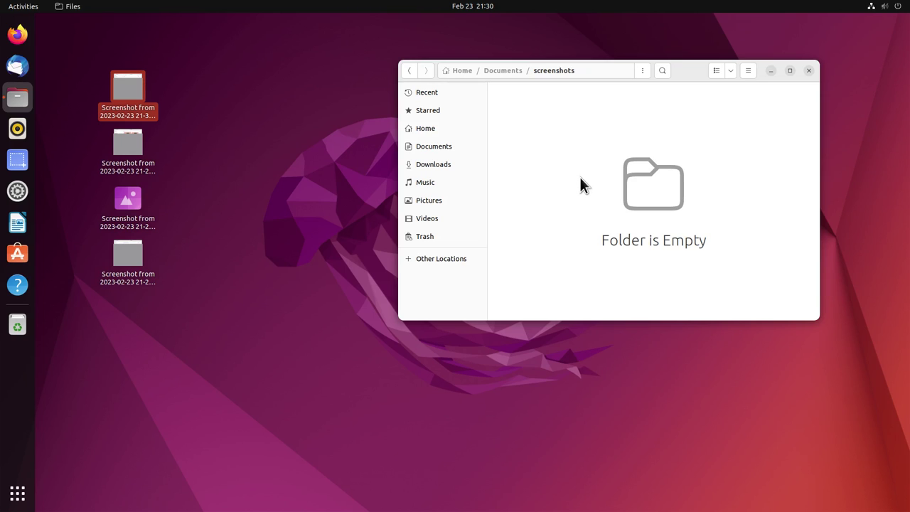
{"action": "left_click_drag", "start_coordinate": [125, 89], "coordinate": [555, 142]}
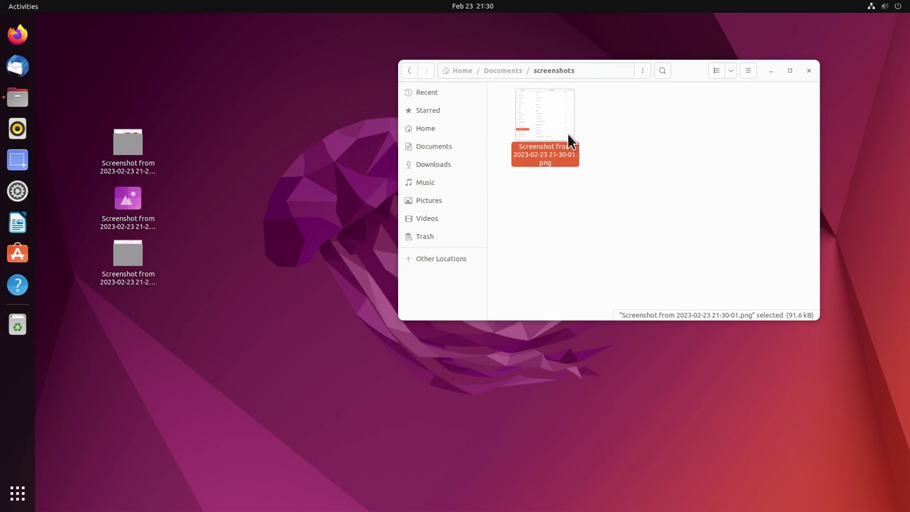
{"action": "left_click_drag", "start_coordinate": [192, 95], "coordinate": [114, 319]}
{"action": "left_click_drag", "start_coordinate": [138, 194], "coordinate": [682, 198]}
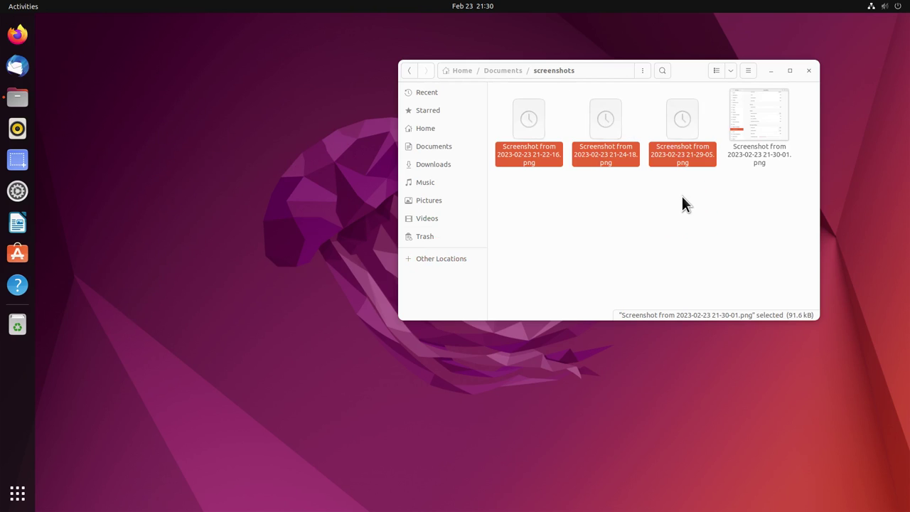
{"action": "left_click", "coordinate": [679, 244]}
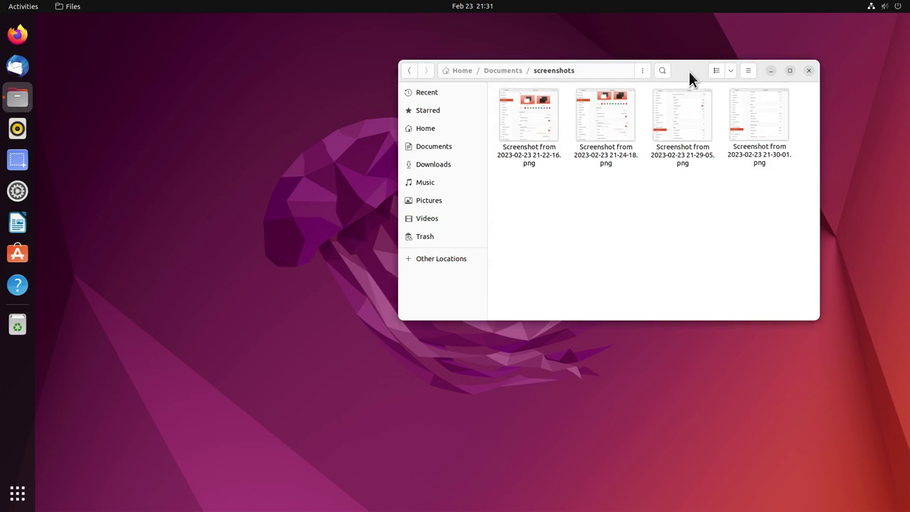
Step: Enlarge the thumbnails in the screenshots folder by one level, then view the 21-22-16 screenshot and close it
{"action": "left_click_drag", "start_coordinate": [689, 71], "coordinate": [668, 75]}
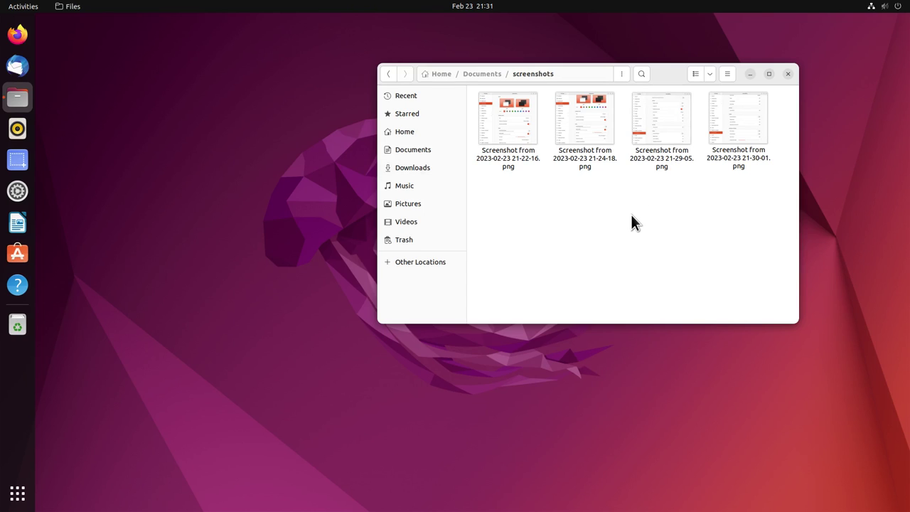
{"action": "key", "text": "ctrl+plus"}
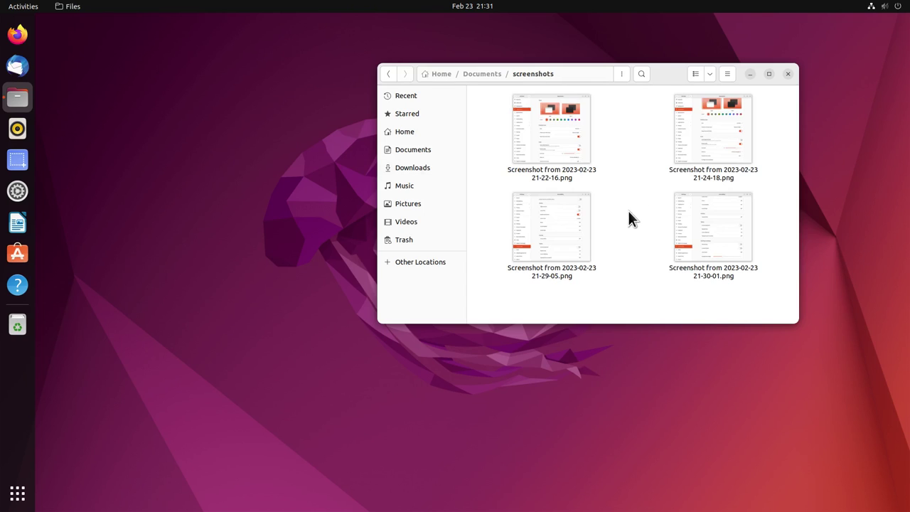
{"action": "double_click", "coordinate": [546, 141]}
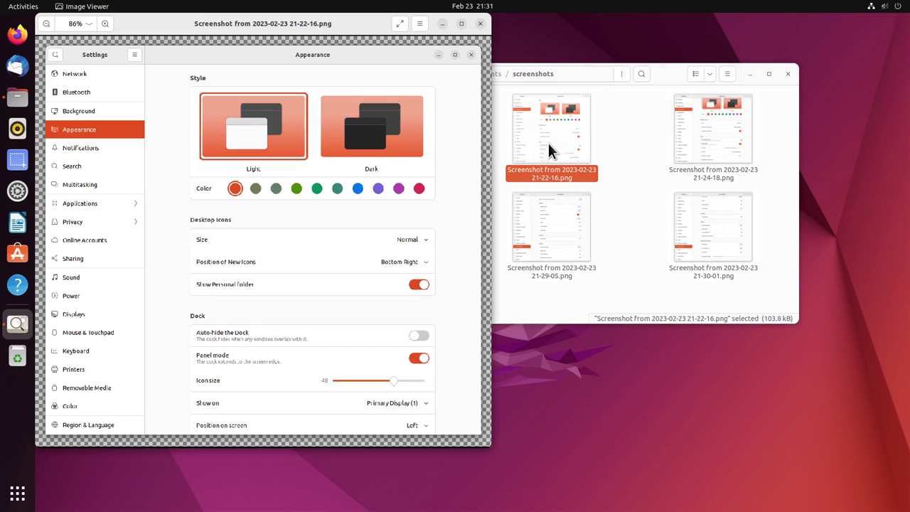
{"action": "left_click", "coordinate": [480, 24]}
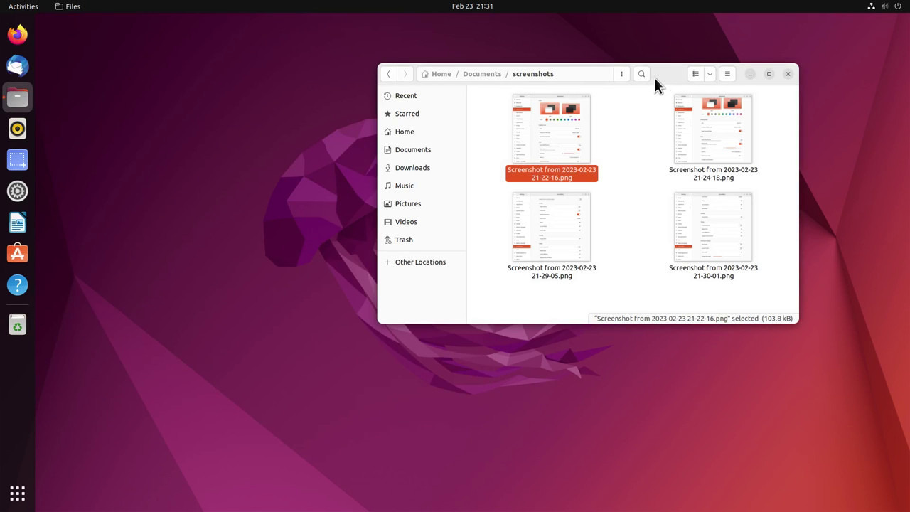
Step: Reposition and enlarge the Files window, then inspect the properties and image of the 21-30-01 screenshot
{"action": "left_click_drag", "start_coordinate": [667, 69], "coordinate": [553, 64]}
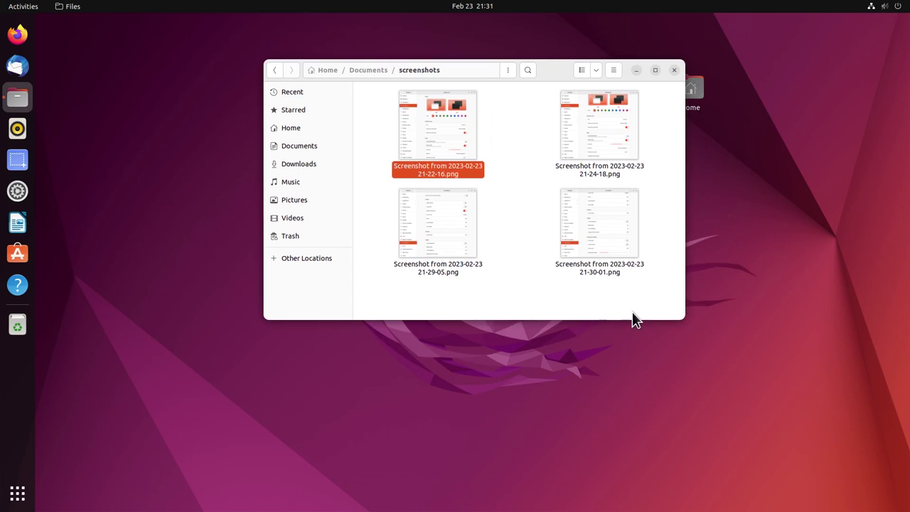
{"action": "left_click_drag", "start_coordinate": [685, 332], "coordinate": [768, 434]}
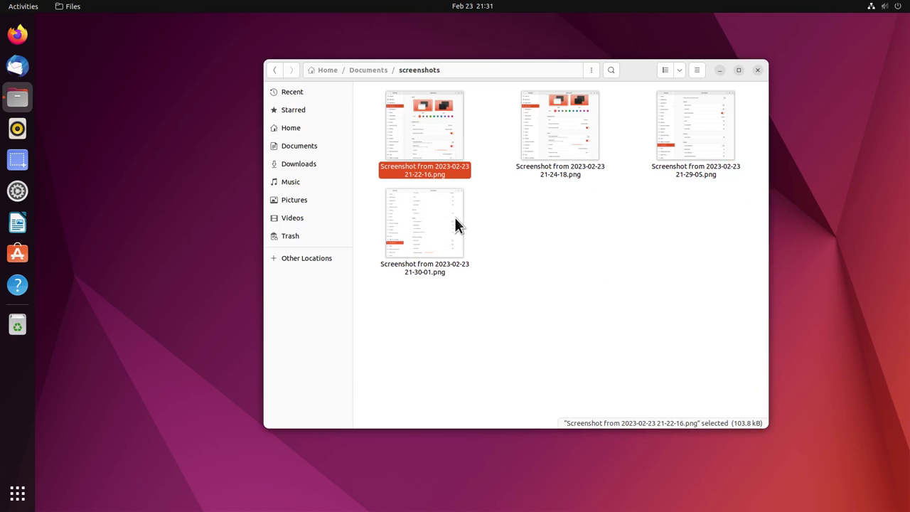
{"action": "right_click", "coordinate": [429, 217]}
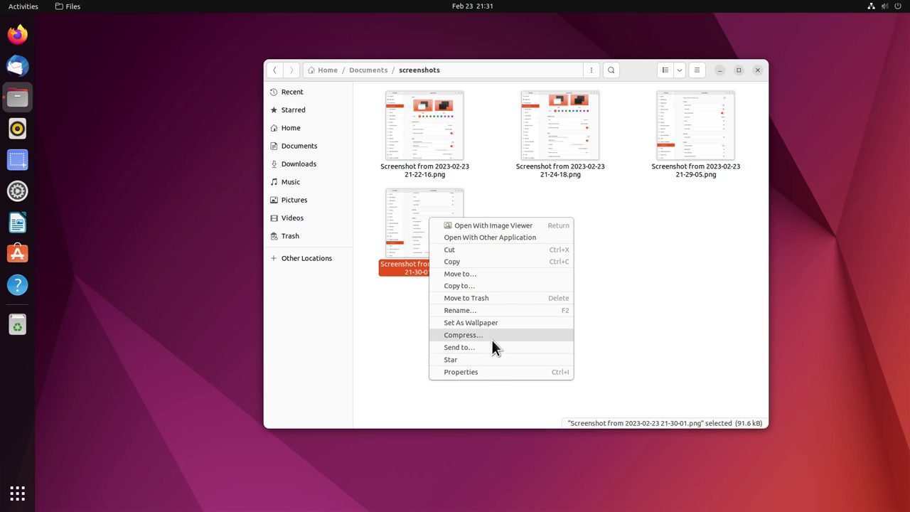
{"action": "left_click", "coordinate": [492, 372]}
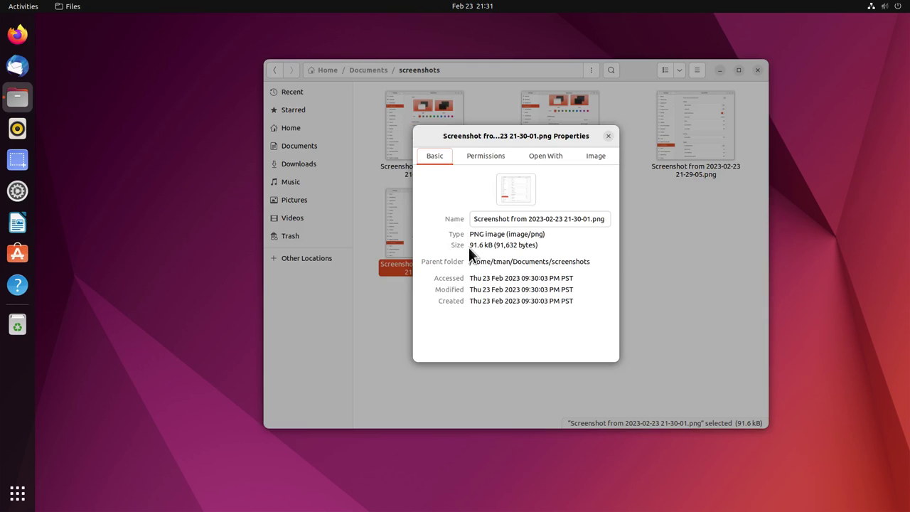
{"action": "left_click", "coordinate": [608, 135]}
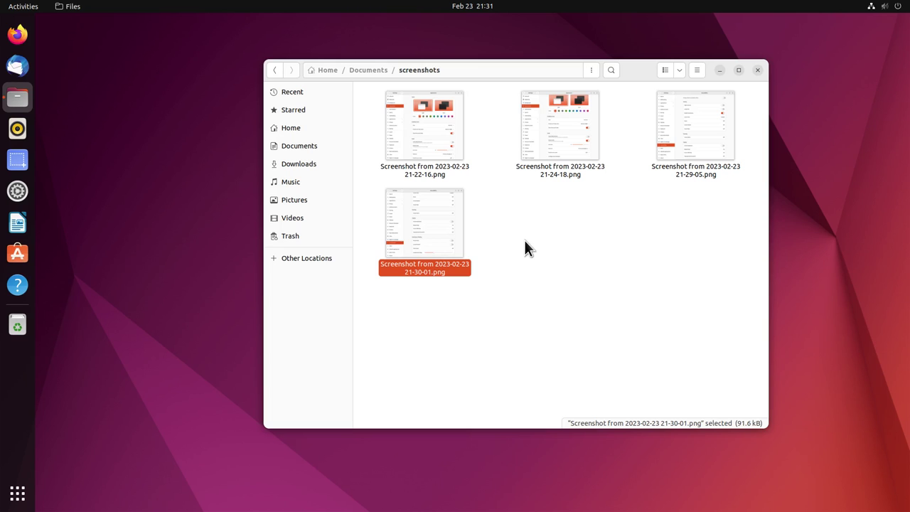
{"action": "double_click", "coordinate": [446, 218]}
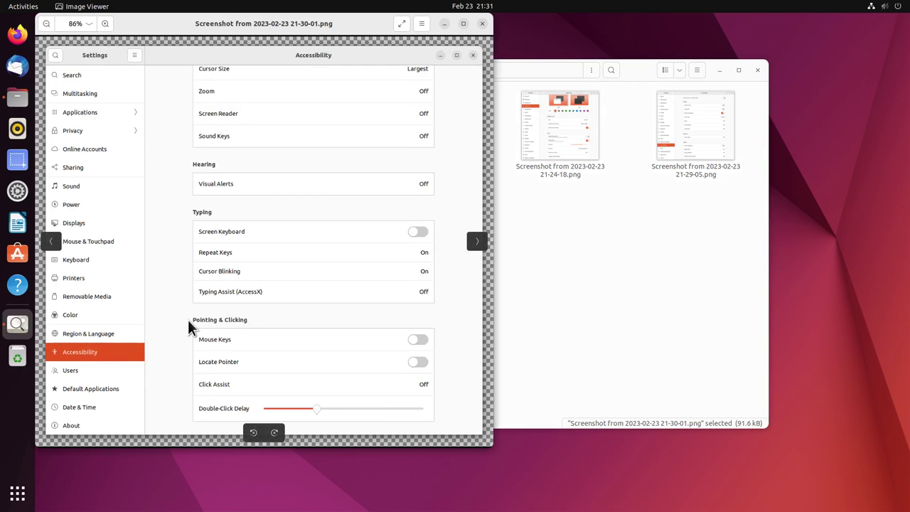
{"action": "left_click", "coordinate": [485, 24]}
Step: Rename the 21-30-01 screenshot as accessabilty 2-23-23.png, checking the date in the calendar while entering the name
{"action": "right_click", "coordinate": [436, 219]}
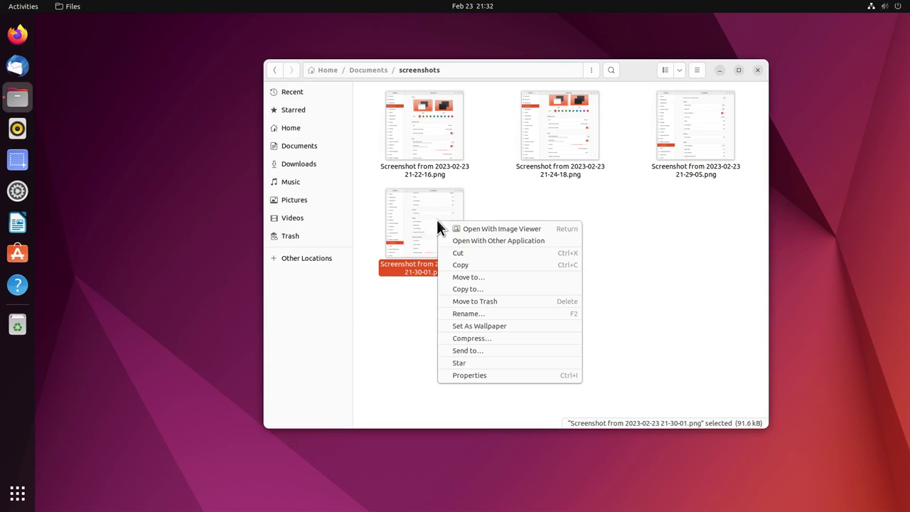
{"action": "left_click", "coordinate": [507, 315]}
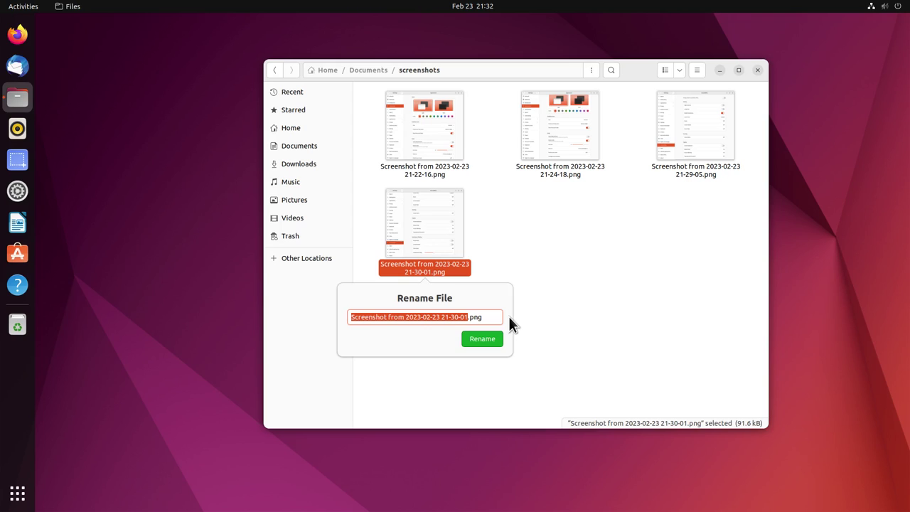
{"action": "type", "text": "ac"}
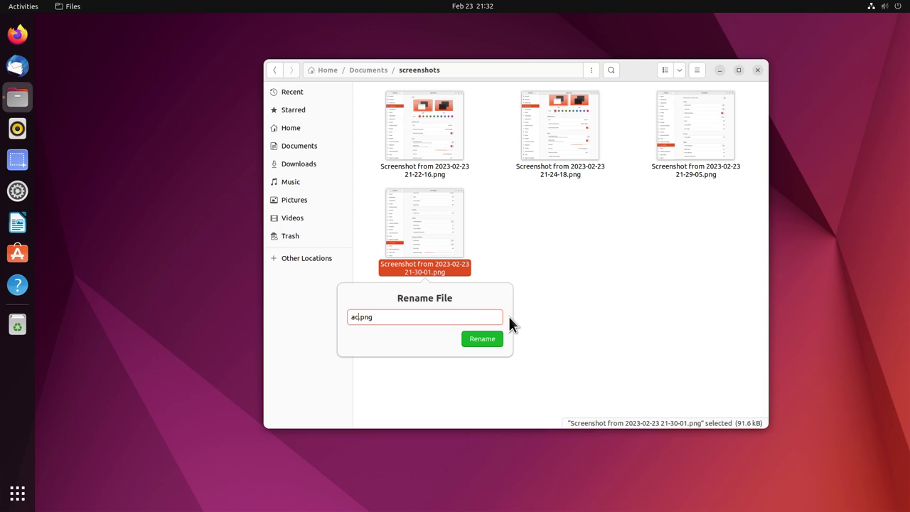
{"action": "type", "text": "cessa"}
{"action": "type", "text": "bilty"}
{"action": "type", "text": "i"}
{"action": "left_click", "coordinate": [477, 9]}
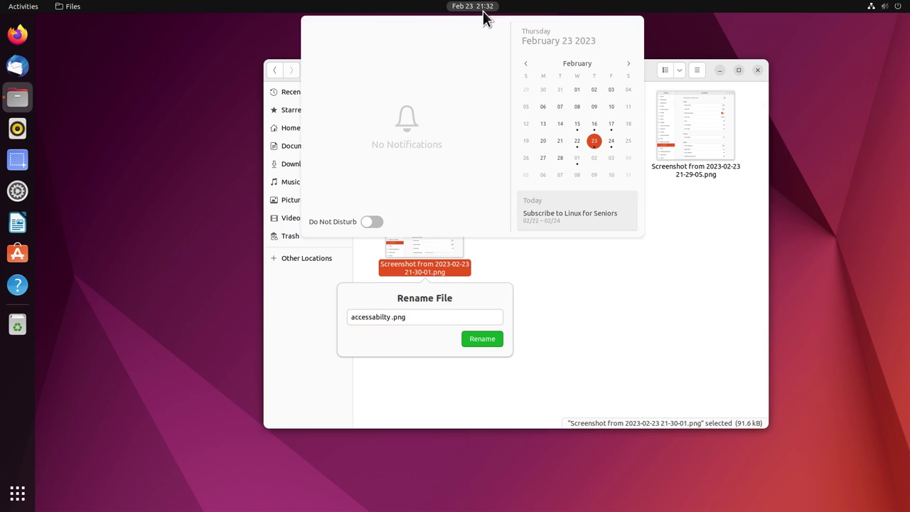
{"action": "left_click", "coordinate": [601, 279]}
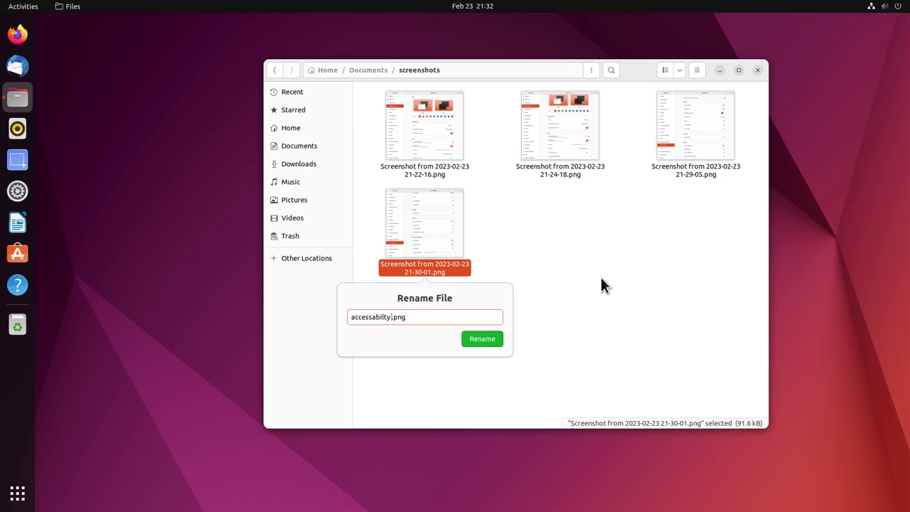
{"action": "left_click", "coordinate": [485, 7]}
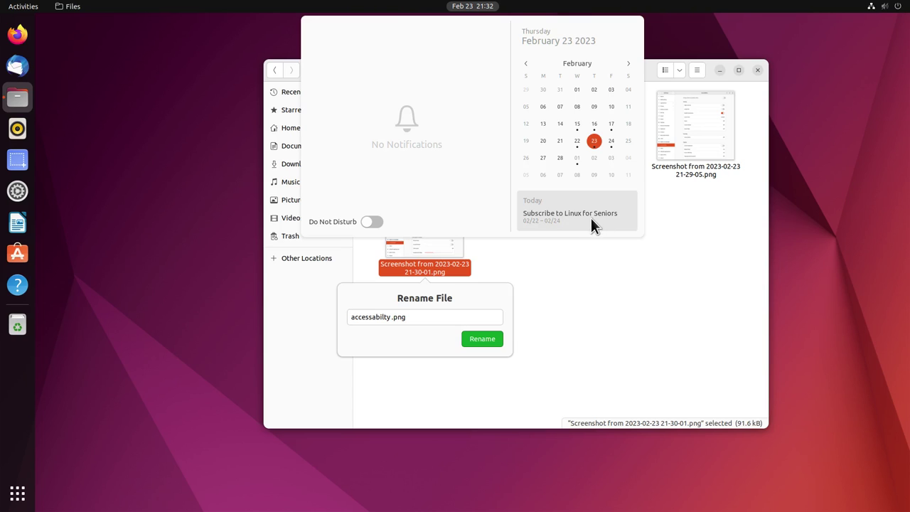
{"action": "left_click", "coordinate": [582, 277]}
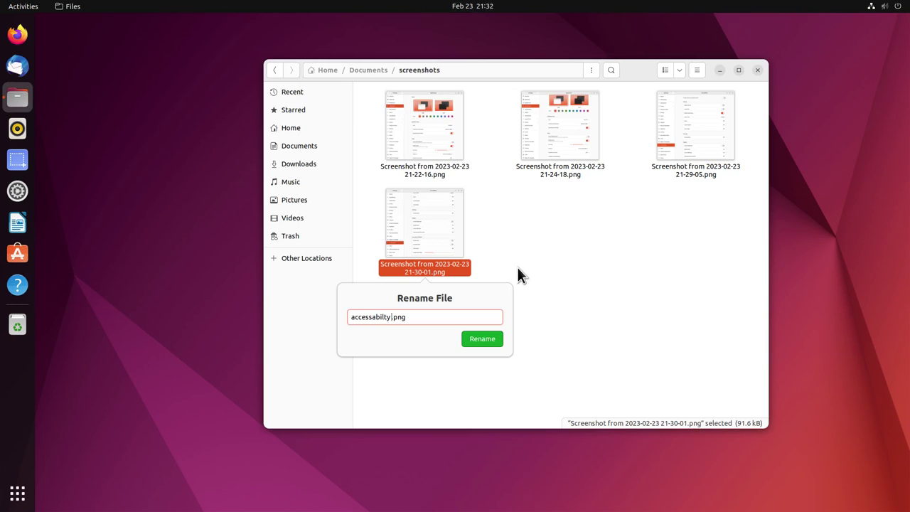
{"action": "type", "text": "2-23-23"}
{"action": "left_click", "coordinate": [478, 340]}
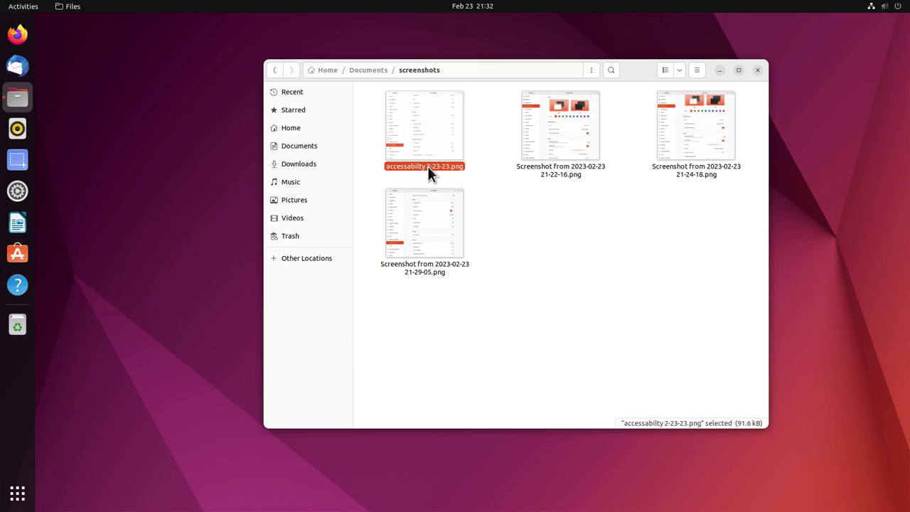
Step: View accessabilty 2-23-23.png and the 21-29-05 screenshot to compare which Accessibility options each one shows, closing each image
{"action": "double_click", "coordinate": [428, 128]}
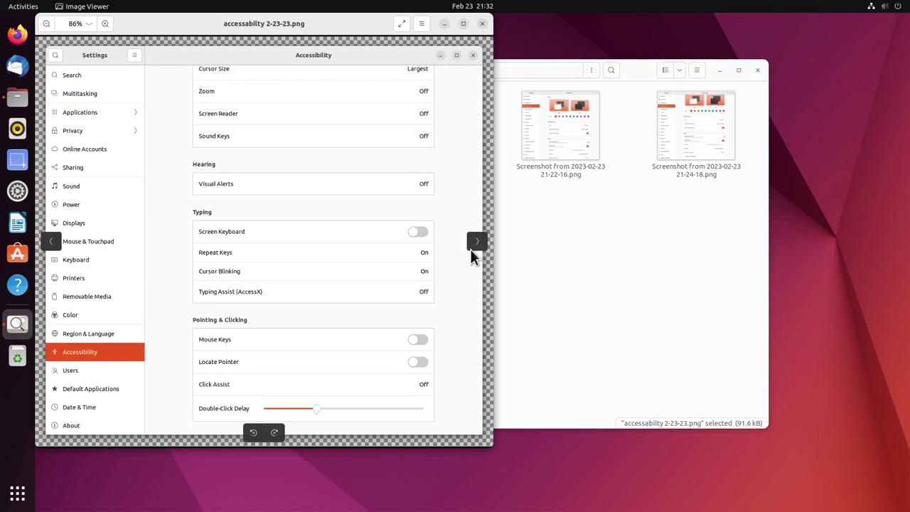
{"action": "left_click", "coordinate": [482, 23]}
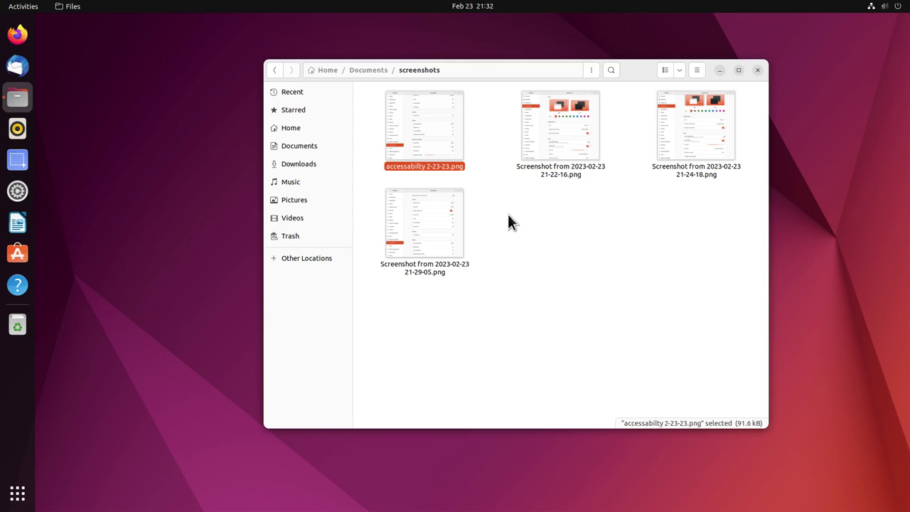
{"action": "left_click", "coordinate": [419, 235]}
{"action": "double_click", "coordinate": [418, 231]}
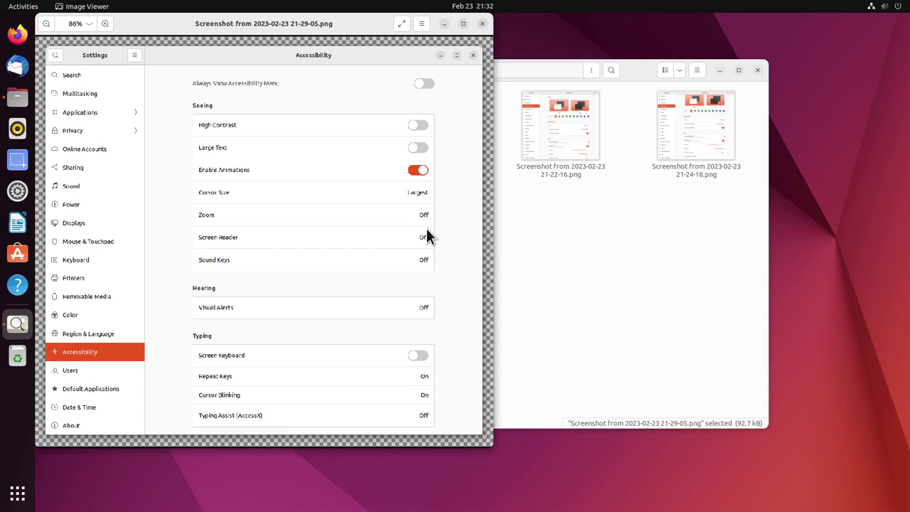
{"action": "left_click", "coordinate": [482, 24]}
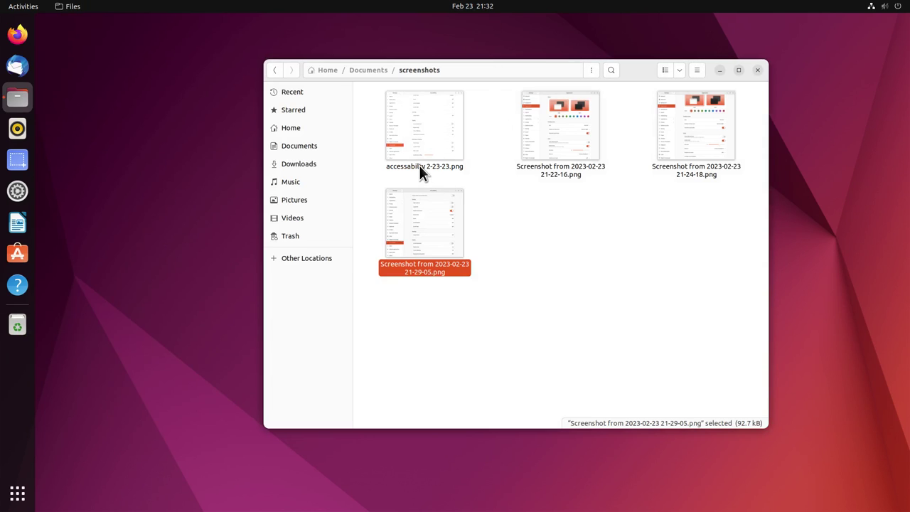
Step: Copy the base name of accessabilty 2-23-23.png from its rename box, leaving the file's name as it is
{"action": "left_click", "coordinate": [428, 142]}
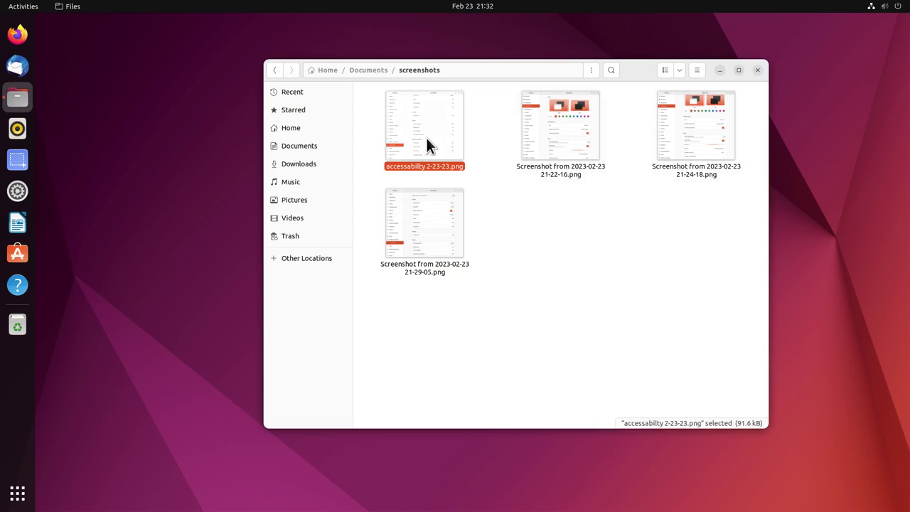
{"action": "right_click", "coordinate": [426, 138]}
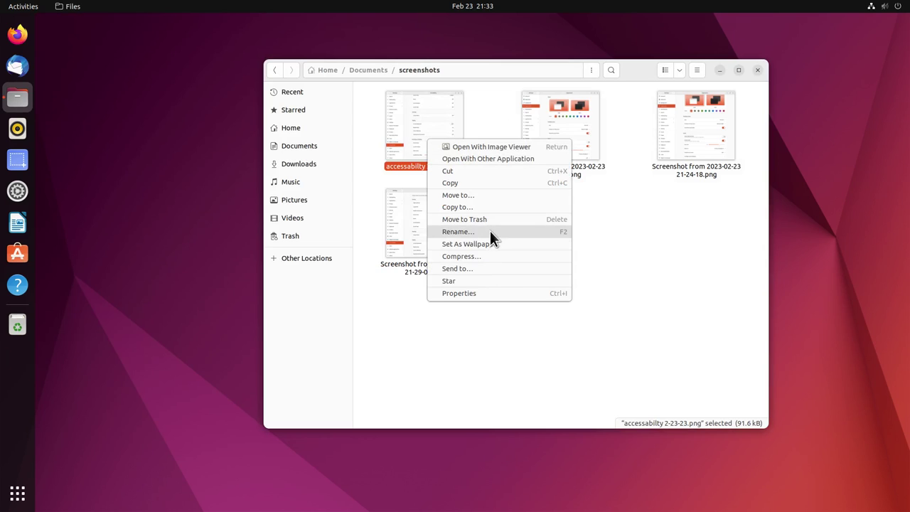
{"action": "left_click", "coordinate": [490, 232]}
{"action": "left_click", "coordinate": [431, 212]}
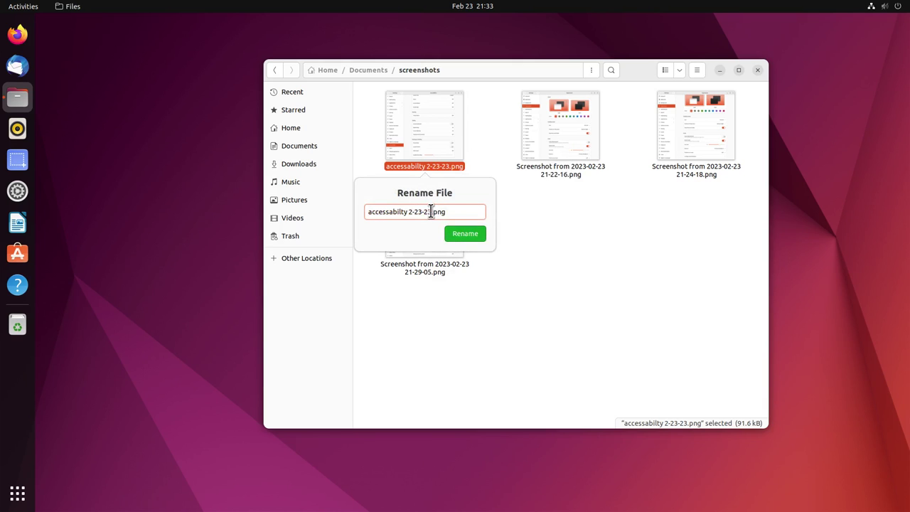
{"action": "left_click_drag", "start_coordinate": [431, 212], "coordinate": [371, 208]}
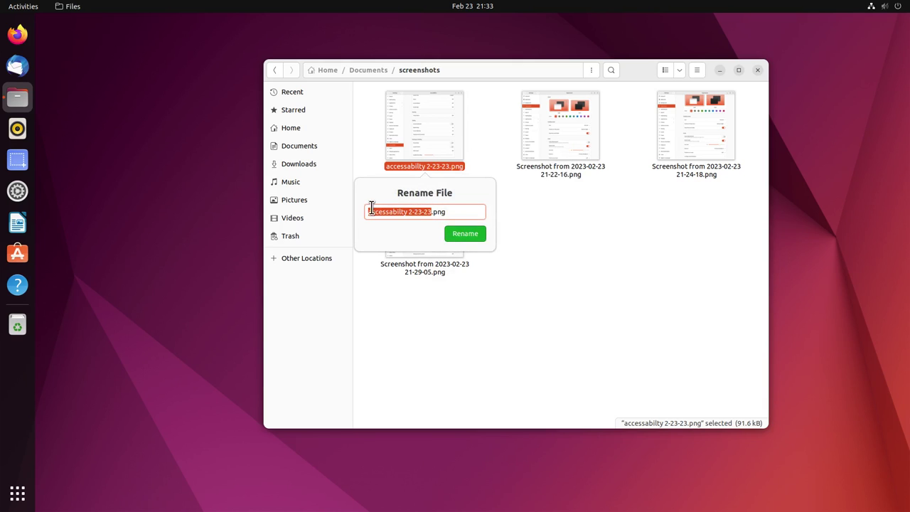
{"action": "right_click", "coordinate": [392, 212]}
{"action": "left_click", "coordinate": [417, 233]}
{"action": "left_click", "coordinate": [549, 212]}
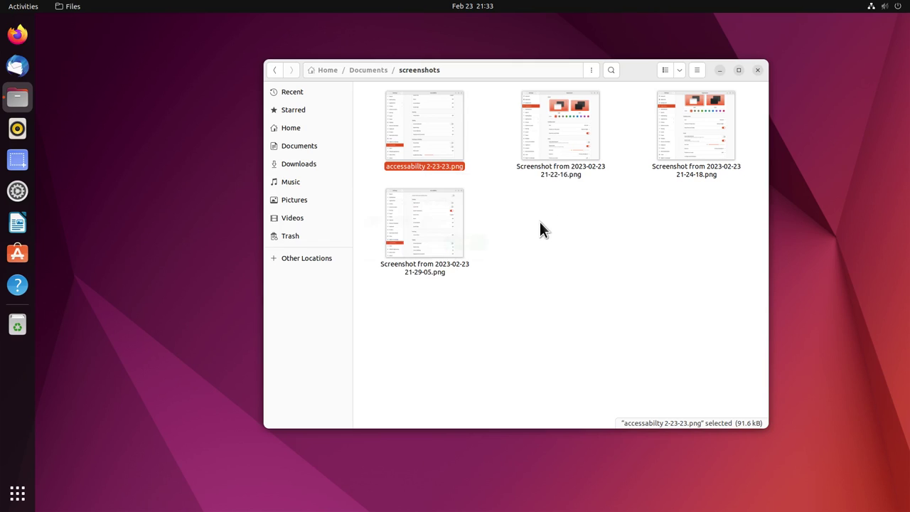
Step: Rename the 21-29-05 screenshot as accessabilty part 1 - 2-23-23.png, reusing the copied name
{"action": "right_click", "coordinate": [431, 236]}
{"action": "left_click", "coordinate": [481, 326]}
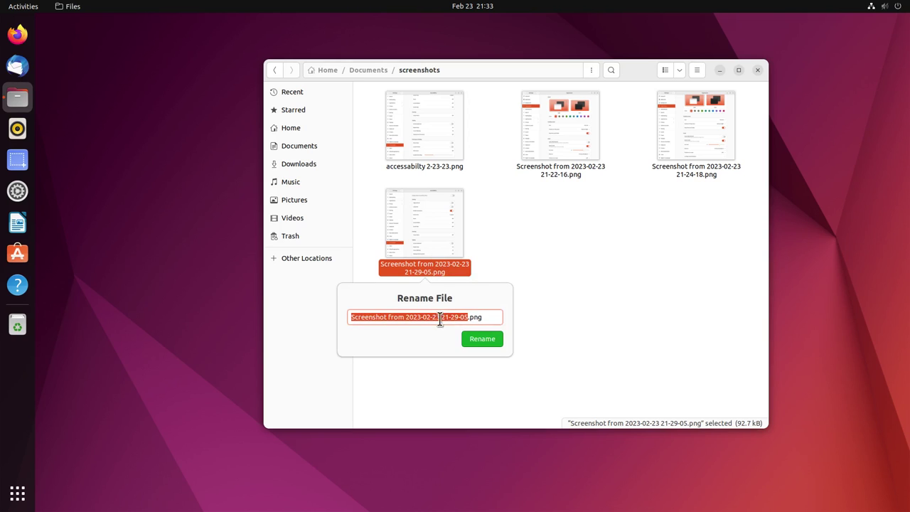
{"action": "right_click", "coordinate": [409, 317]}
{"action": "left_click", "coordinate": [432, 346]}
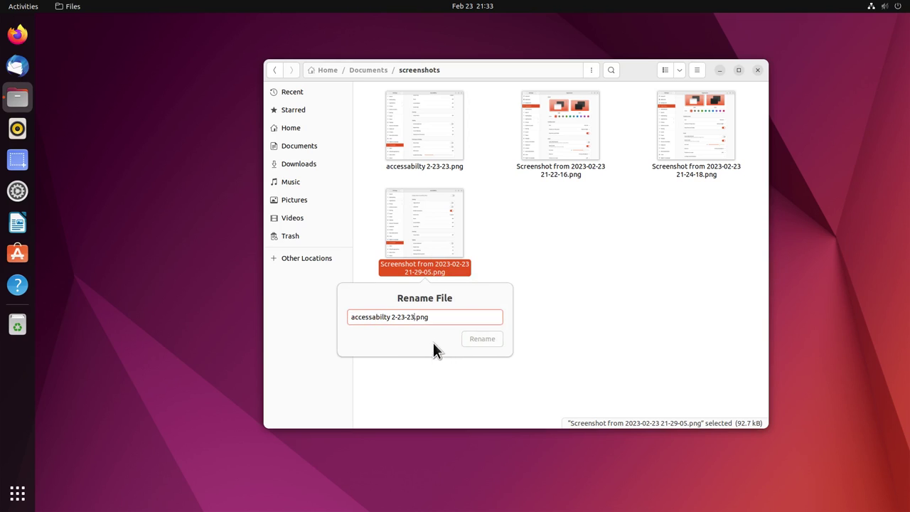
{"action": "key", "text": "Left"}
{"action": "key", "text": "Left"}
{"action": "key", "text": "Left"}
{"action": "key", "text": "Left"}
{"action": "key", "text": "Left"}
{"action": "key", "text": "Left"}
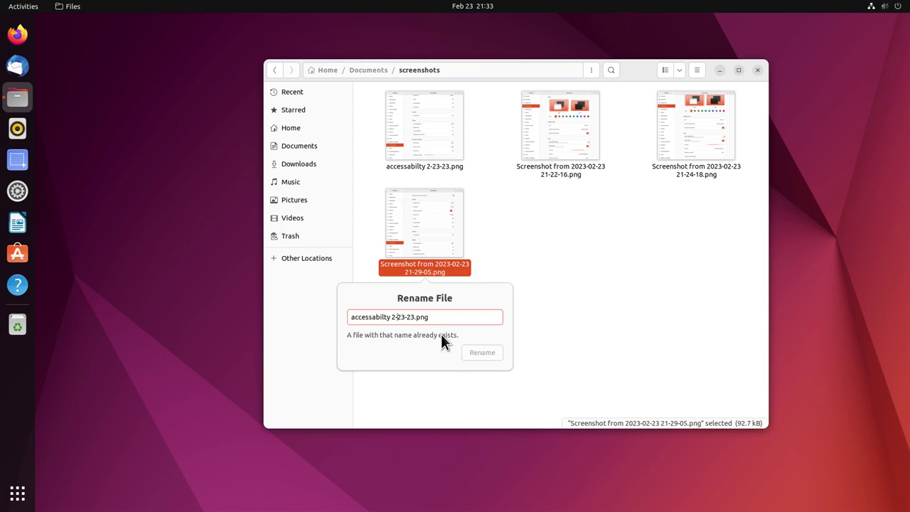
{"action": "type", "text": "part 1"}
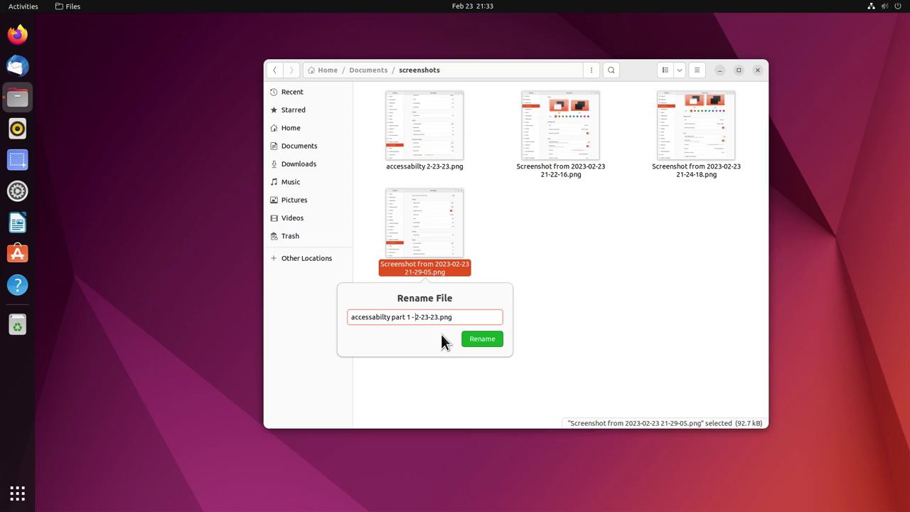
{"action": "type", "text": " -"}
{"action": "left_click", "coordinate": [477, 342]}
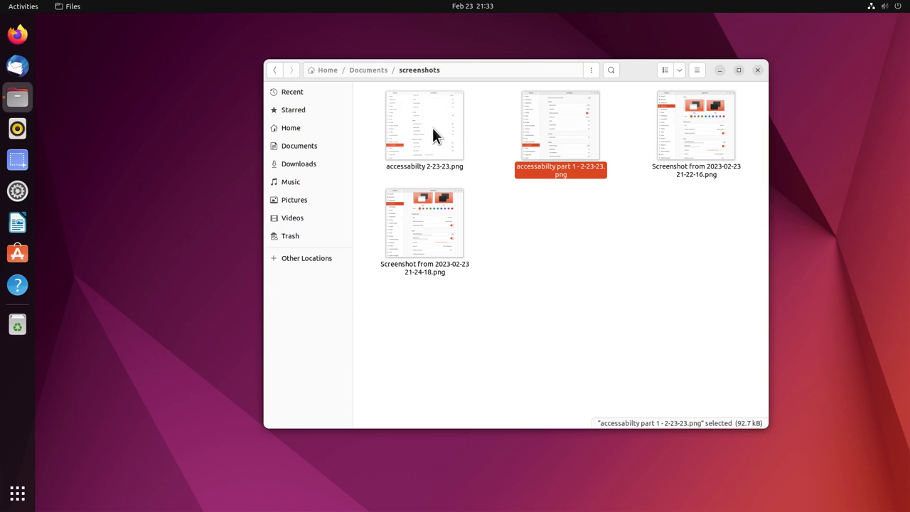
Step: View the 21-24-18 screenshot, close it and rename the file as Theme 2-23-23 .png
{"action": "double_click", "coordinate": [407, 241]}
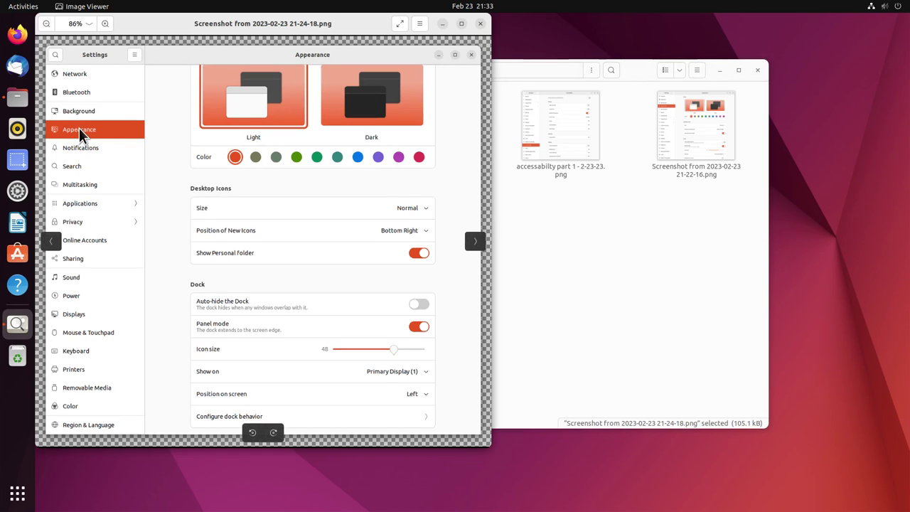
{"action": "left_click", "coordinate": [479, 23]}
{"action": "right_click", "coordinate": [414, 228]}
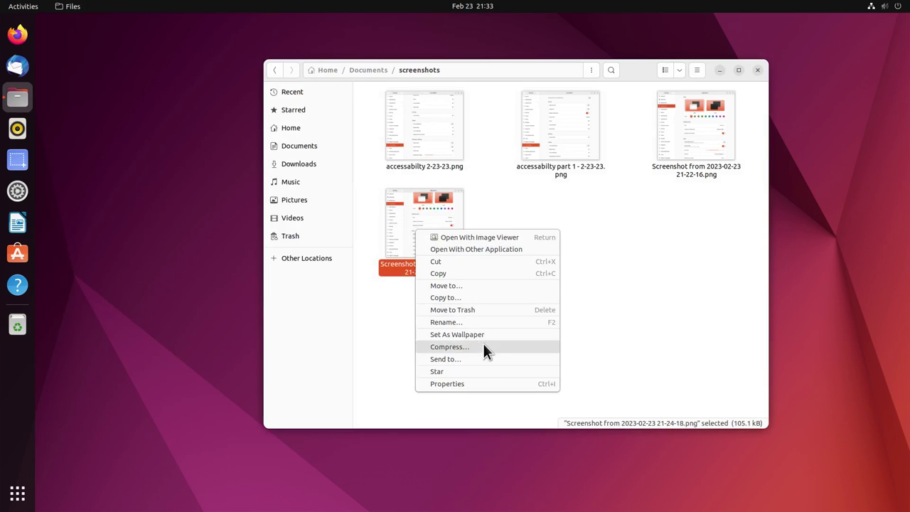
{"action": "left_click", "coordinate": [487, 323]}
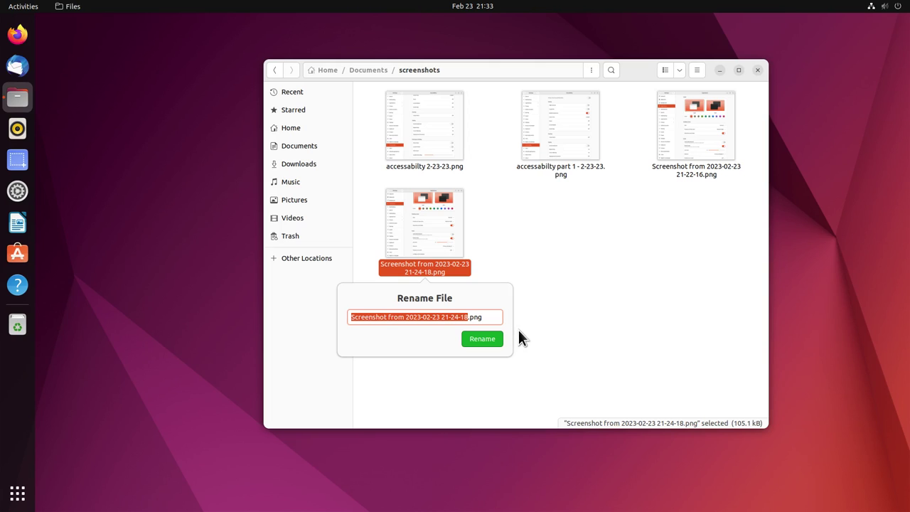
{"action": "type", "text": "Theme"}
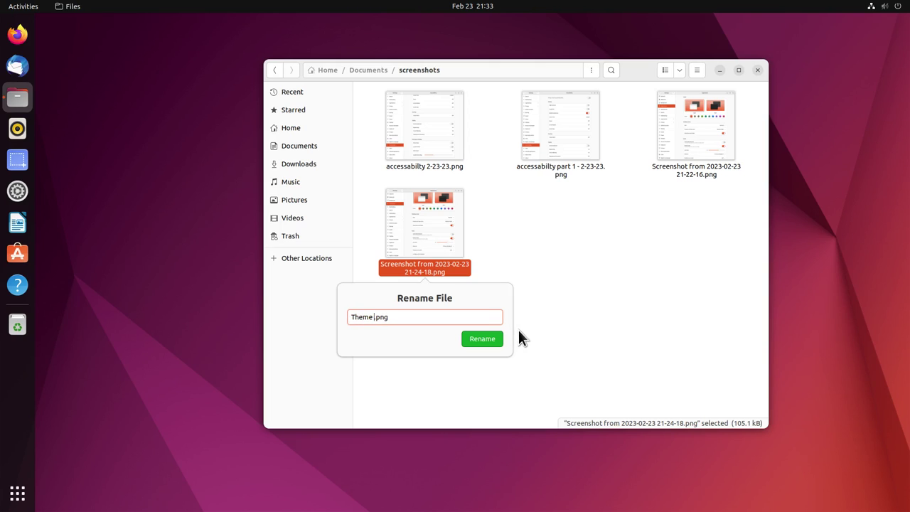
{"action": "type", "text": " 2-23-23"}
{"action": "left_click", "coordinate": [482, 339]}
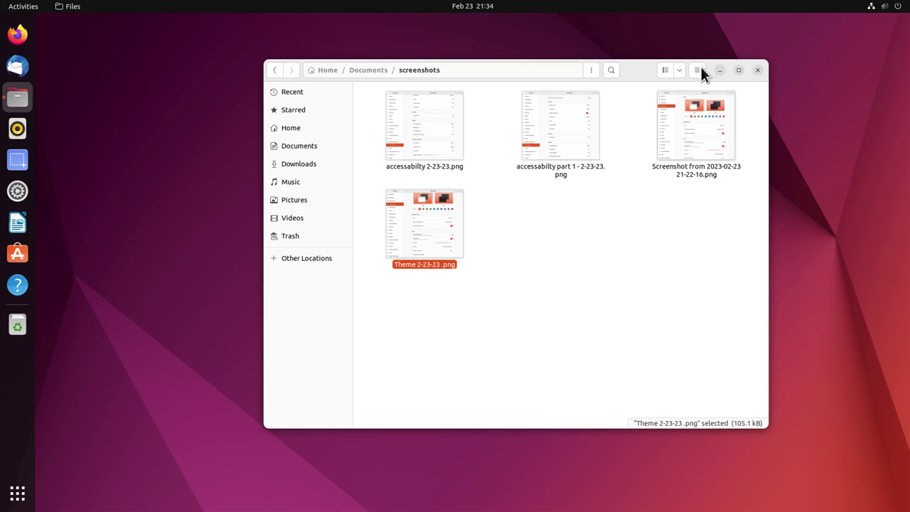
Step: Reduce the thumbnails in the screenshots folder by one level, then switch to list view and back to icon view
{"action": "left_click", "coordinate": [679, 72]}
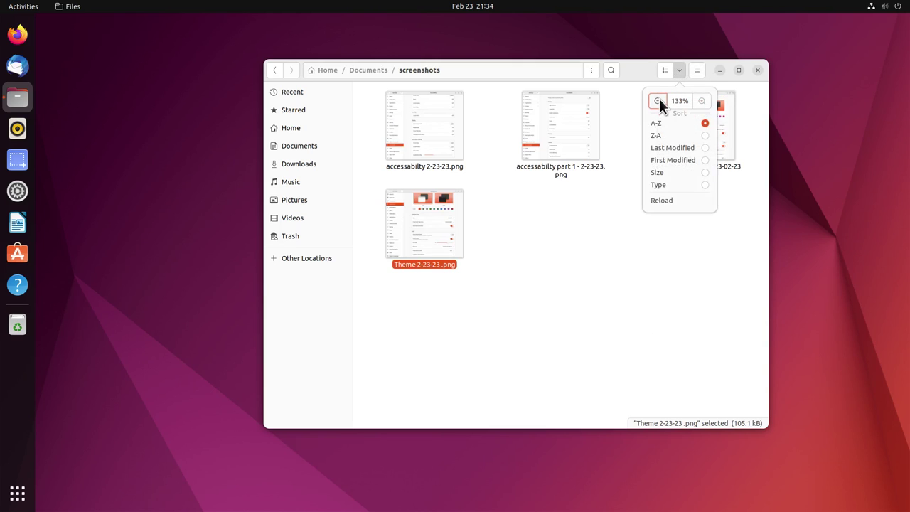
{"action": "left_click", "coordinate": [660, 99]}
{"action": "left_click", "coordinate": [664, 71]}
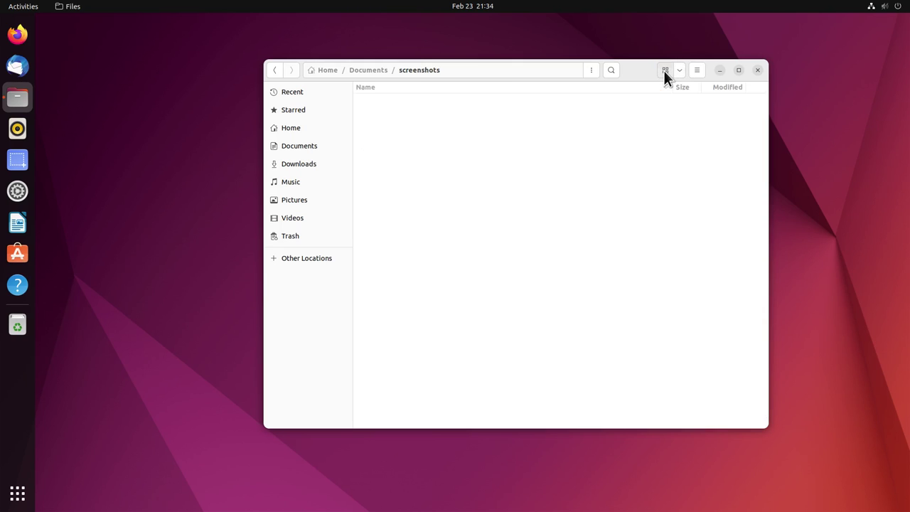
{"action": "left_click", "coordinate": [665, 70]}
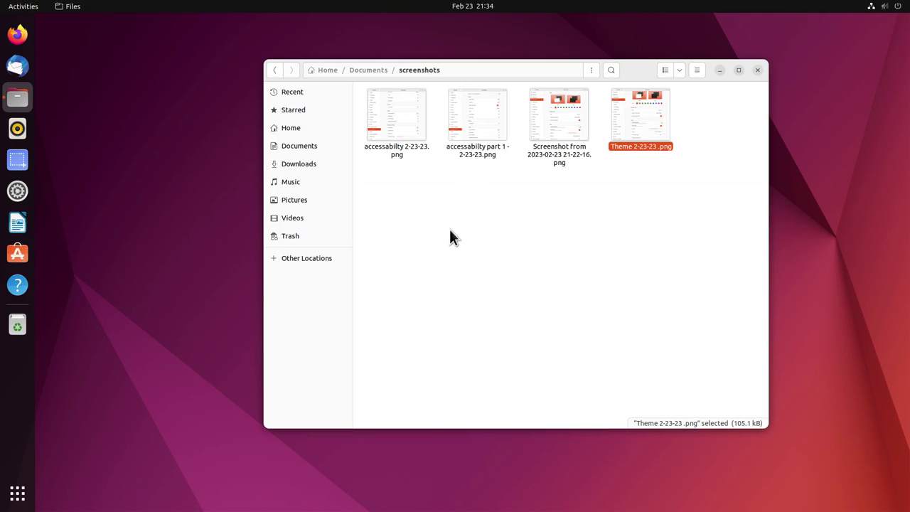
Step: Open Settings briefly and close it, then close the Files window showing the screenshots folder
{"action": "left_click", "coordinate": [17, 191]}
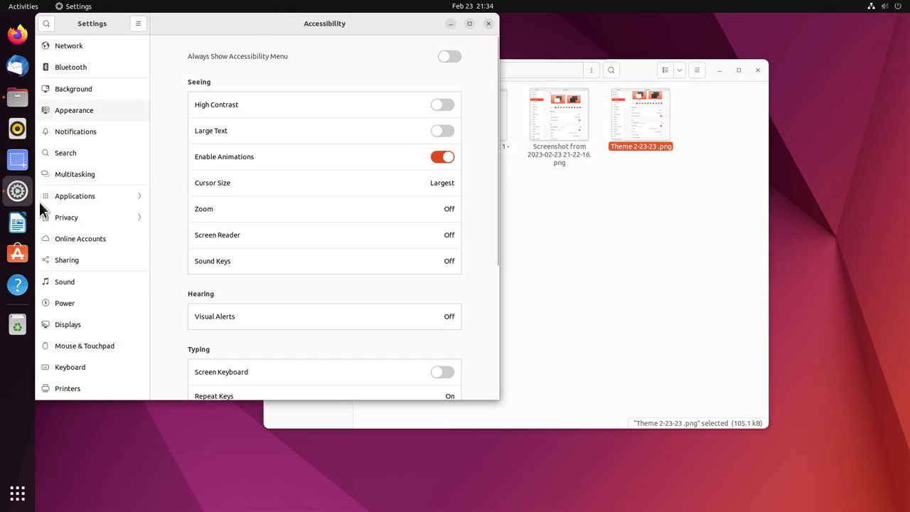
{"action": "left_click", "coordinate": [489, 23]}
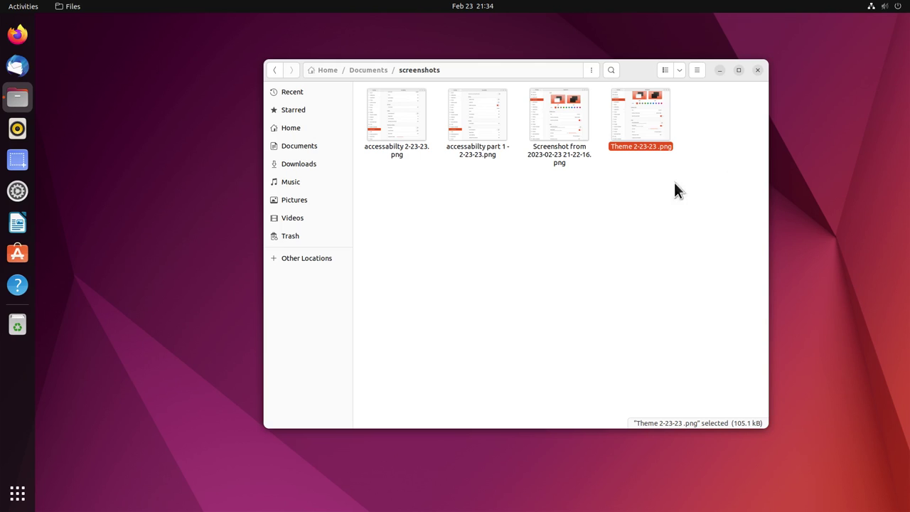
{"action": "left_click", "coordinate": [758, 70]}
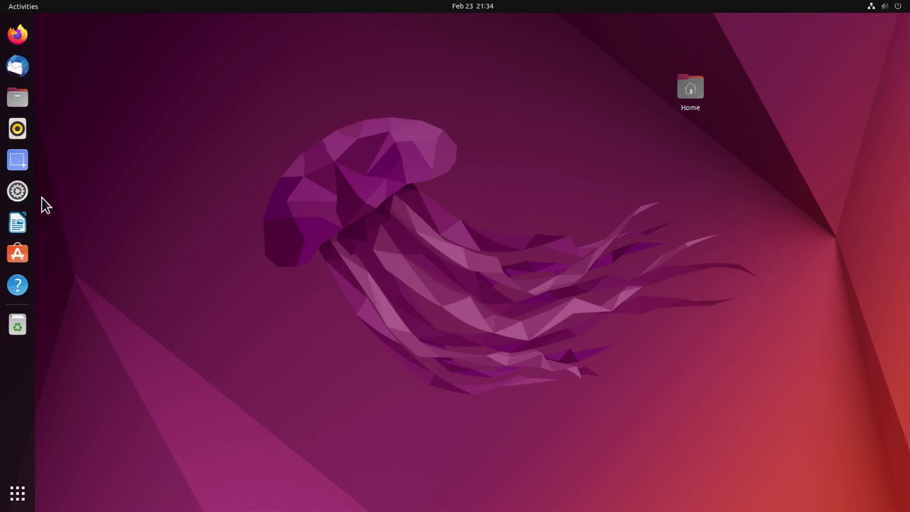
Step: Open the Appearance settings, reposition the window, examine the style, desktop icon and dock options, and close Settings
{"action": "left_click", "coordinate": [18, 191]}
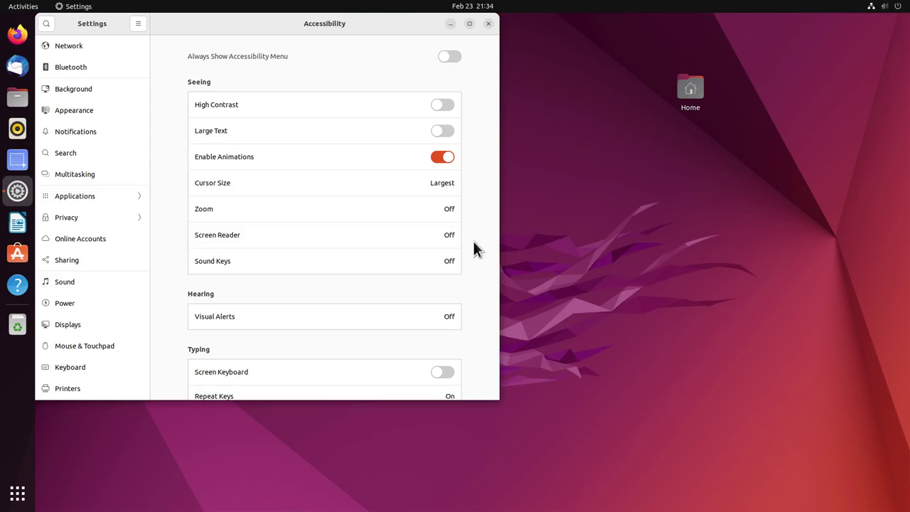
{"action": "left_click", "coordinate": [73, 116]}
{"action": "left_click_drag", "start_coordinate": [243, 24], "coordinate": [554, 70]}
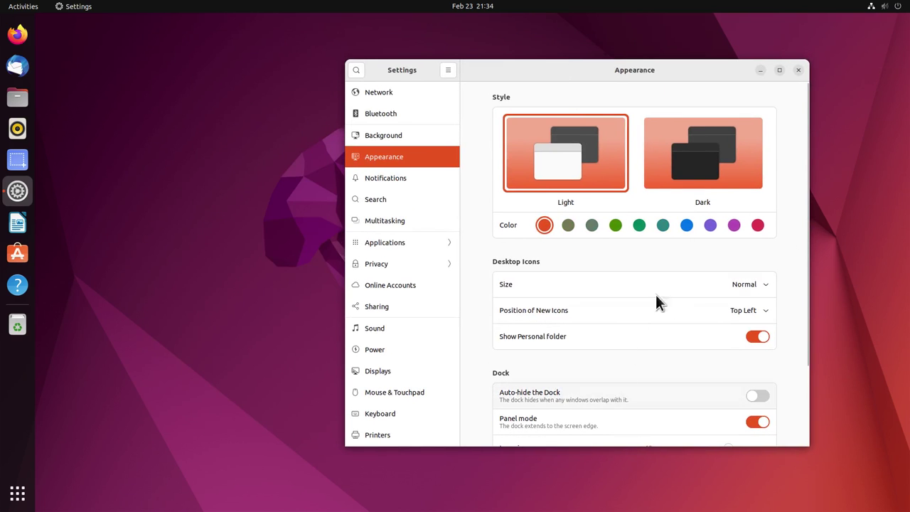
{"action": "scroll", "coordinate": [668, 291], "scroll_direction": "down", "scroll_amount": 3}
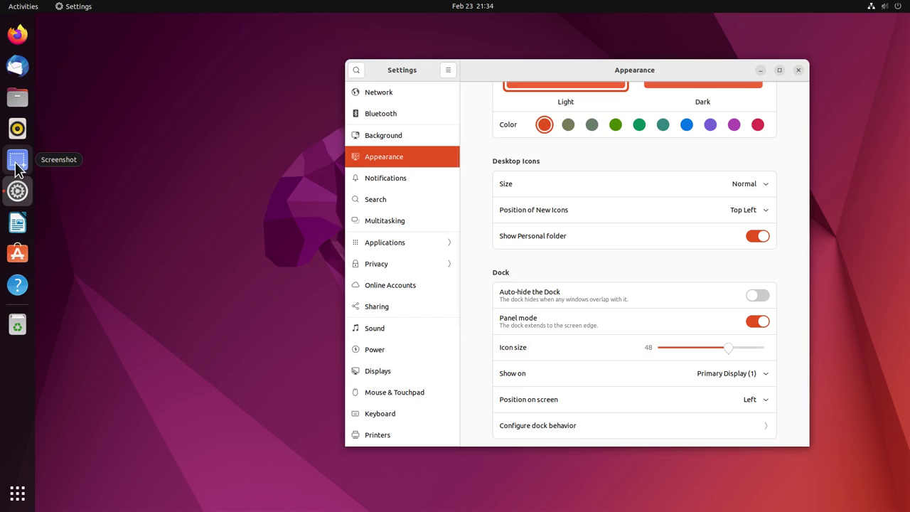
{"action": "scroll", "coordinate": [683, 318], "scroll_direction": "up", "scroll_amount": 3}
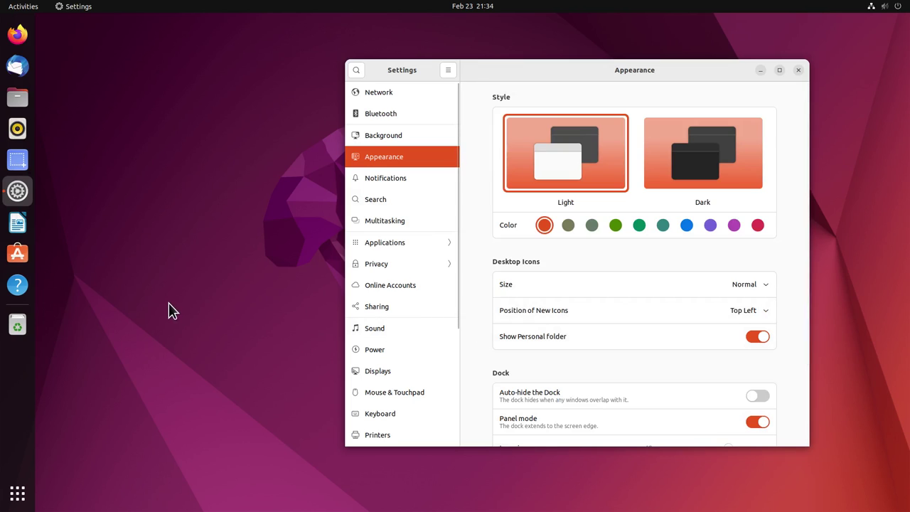
{"action": "left_click", "coordinate": [798, 70]}
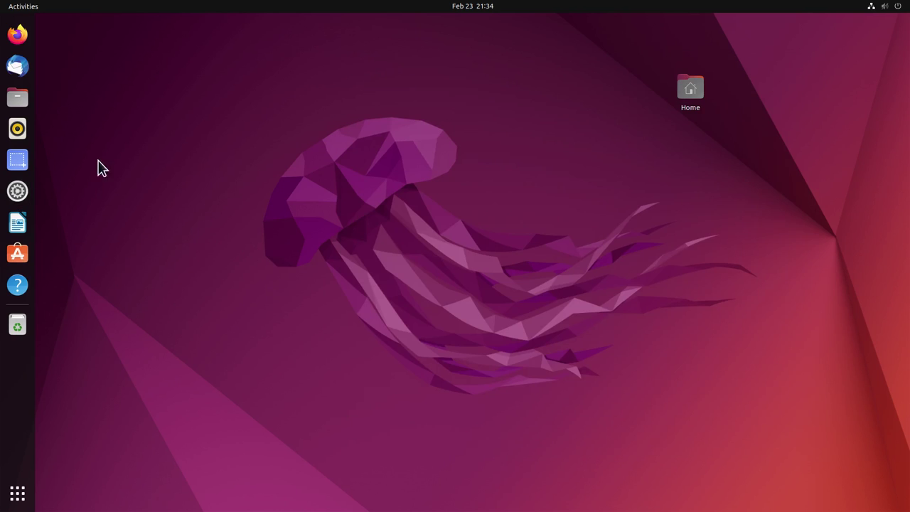
Step: Reopen Documents/screenshots, view accessabilty part 1 - 2-23-23.png and the 21-22-16 screenshot, then close the images and the Files window
{"action": "left_click", "coordinate": [17, 99]}
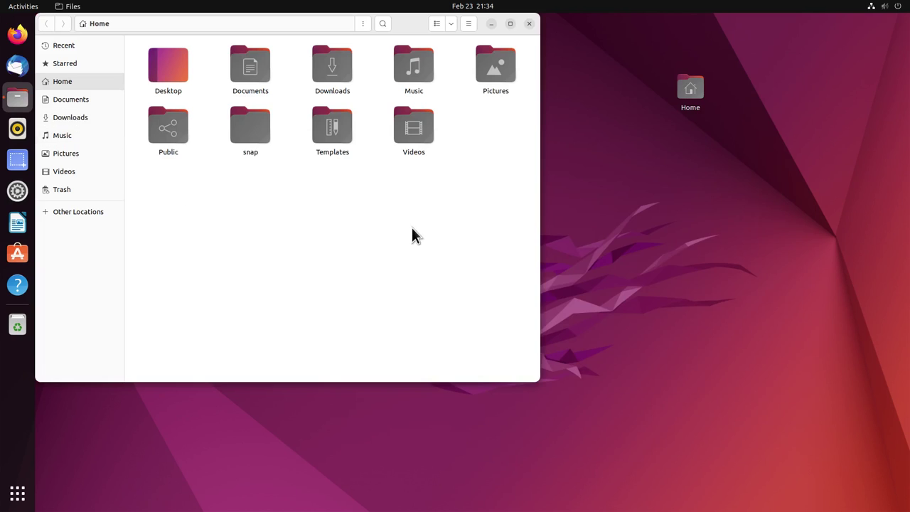
{"action": "double_click", "coordinate": [247, 73]}
{"action": "double_click", "coordinate": [196, 73]}
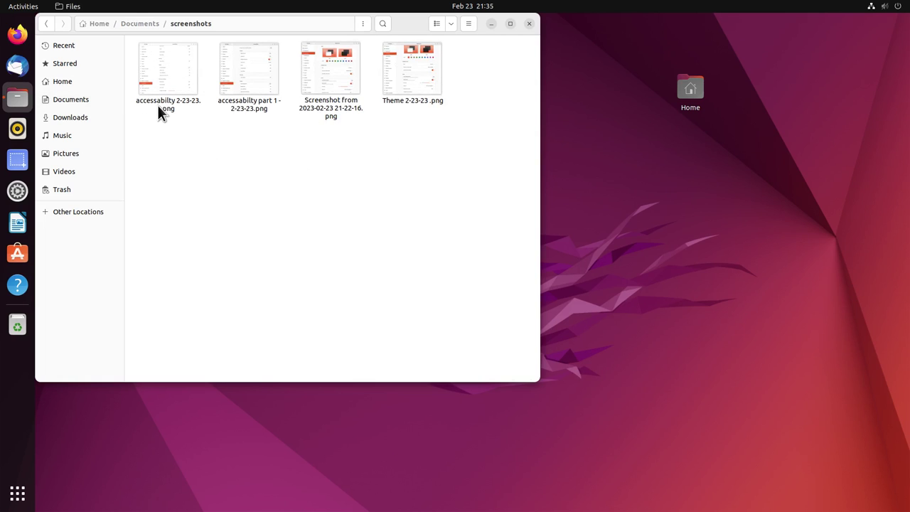
{"action": "double_click", "coordinate": [242, 68]}
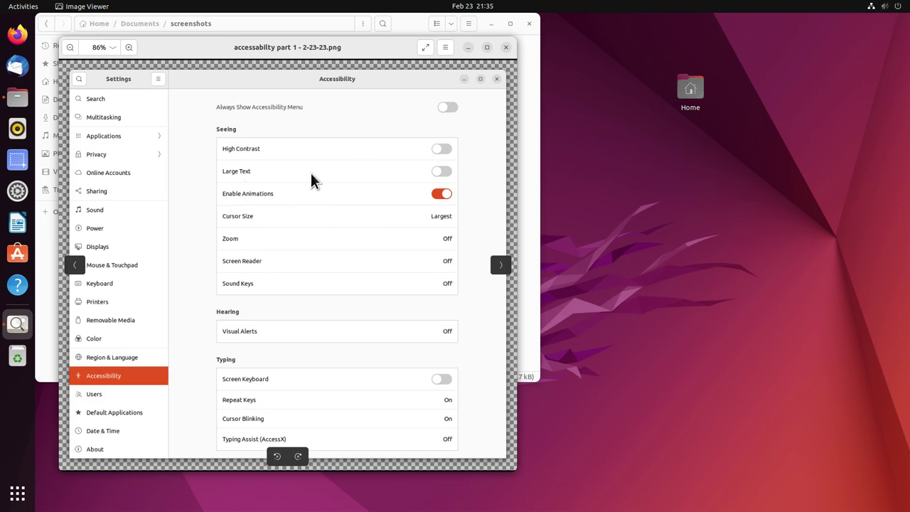
{"action": "left_click", "coordinate": [506, 47]}
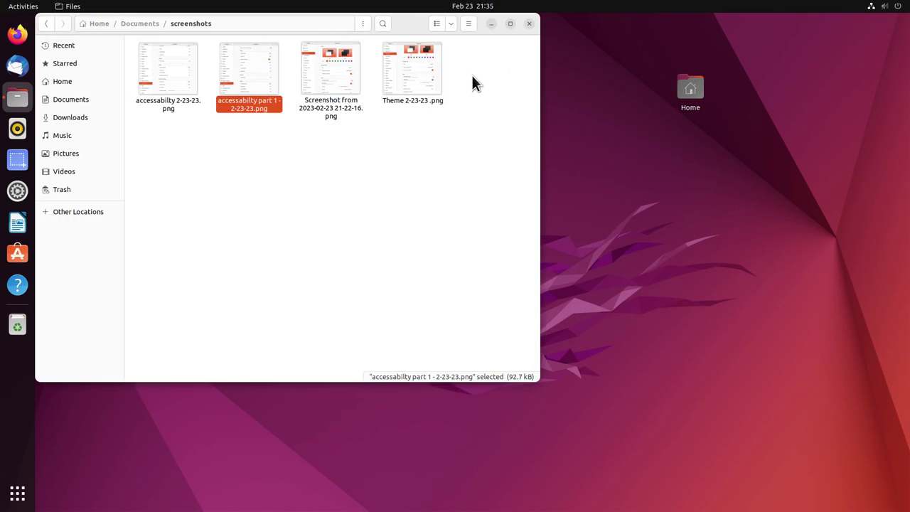
{"action": "double_click", "coordinate": [322, 66]}
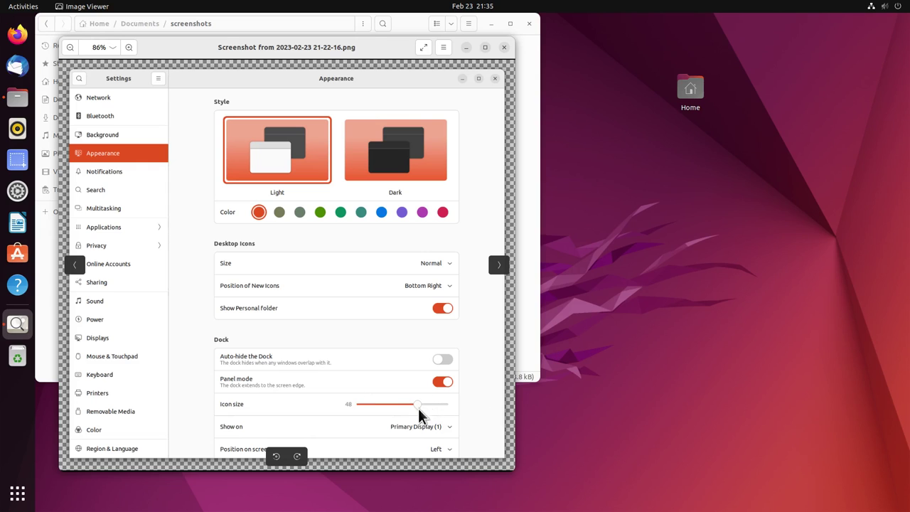
{"action": "left_click", "coordinate": [504, 46]}
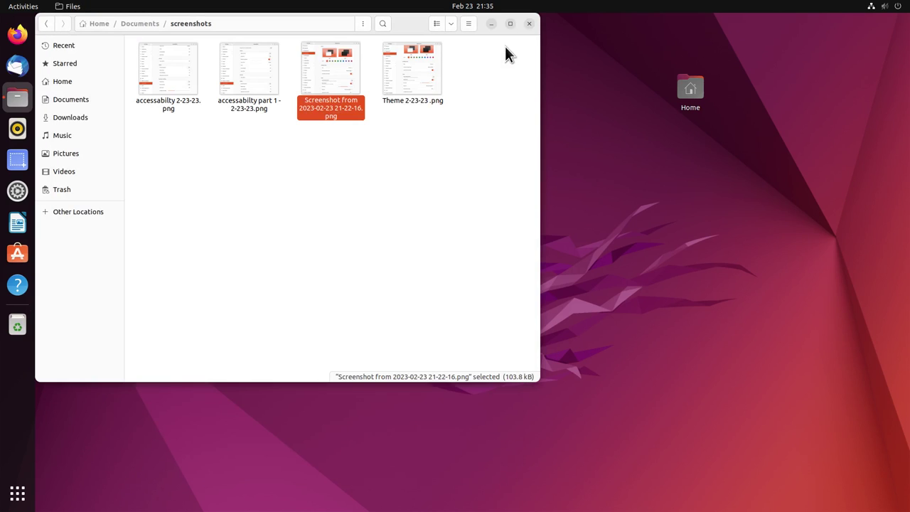
{"action": "left_click", "coordinate": [527, 22]}
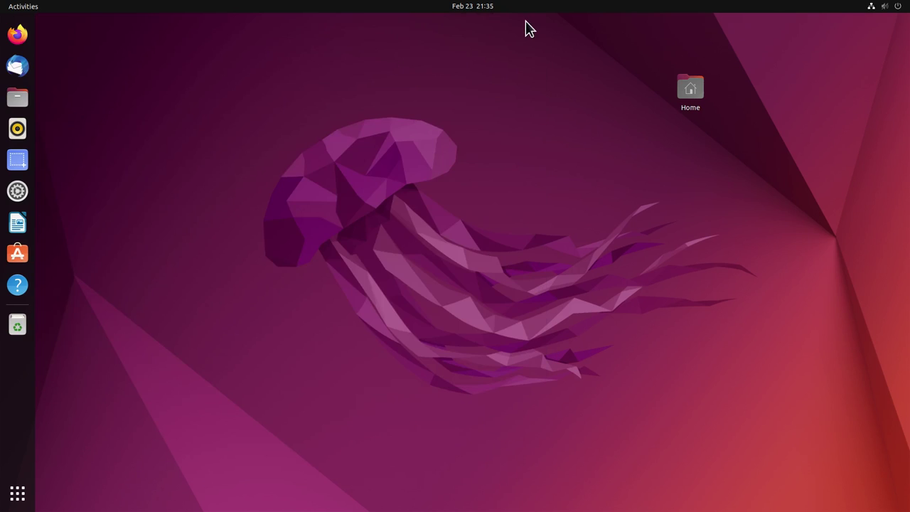
Step: Remove Settings from the dock favorites and show all installed applications
{"action": "right_click", "coordinate": [17, 191]}
{"action": "left_click", "coordinate": [80, 202]}
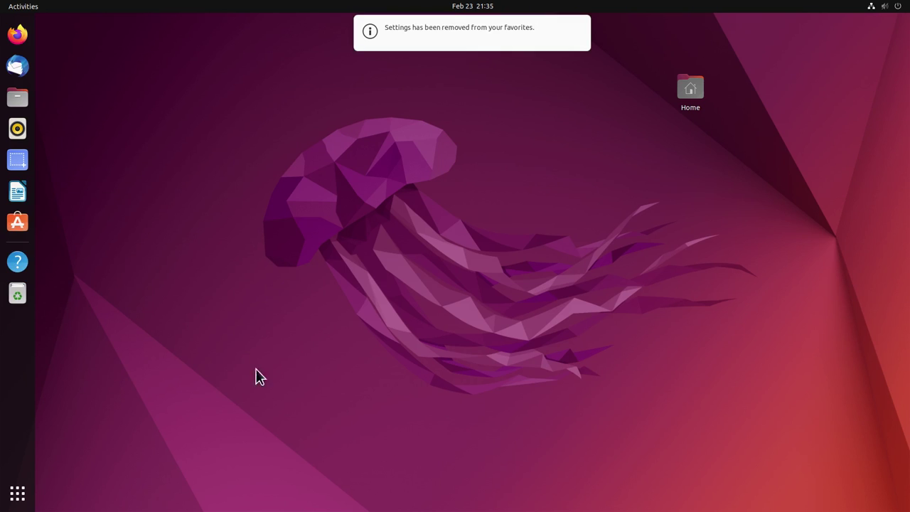
{"action": "left_click", "coordinate": [17, 493]}
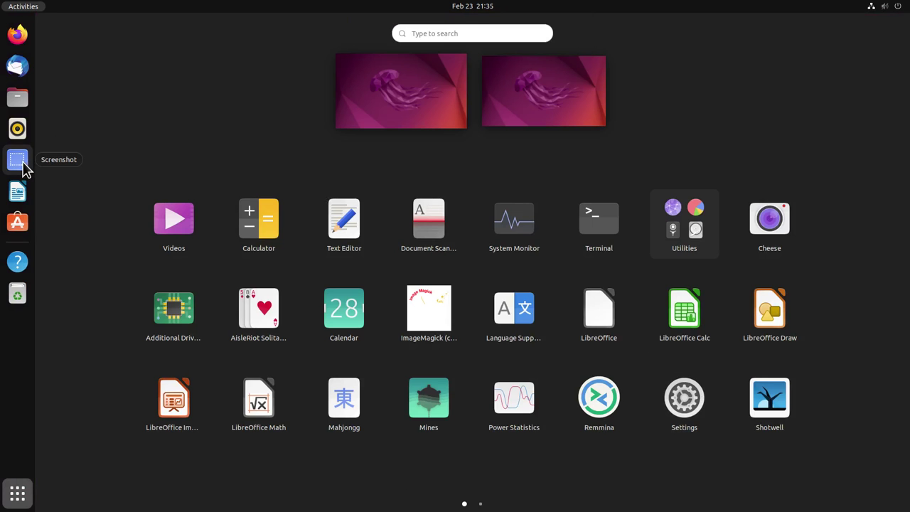
Step: Open the Screenshot app's About information, copy the application name "Screenshot", and close the app
{"action": "left_click", "coordinate": [17, 161]}
{"action": "left_click", "coordinate": [176, 24]}
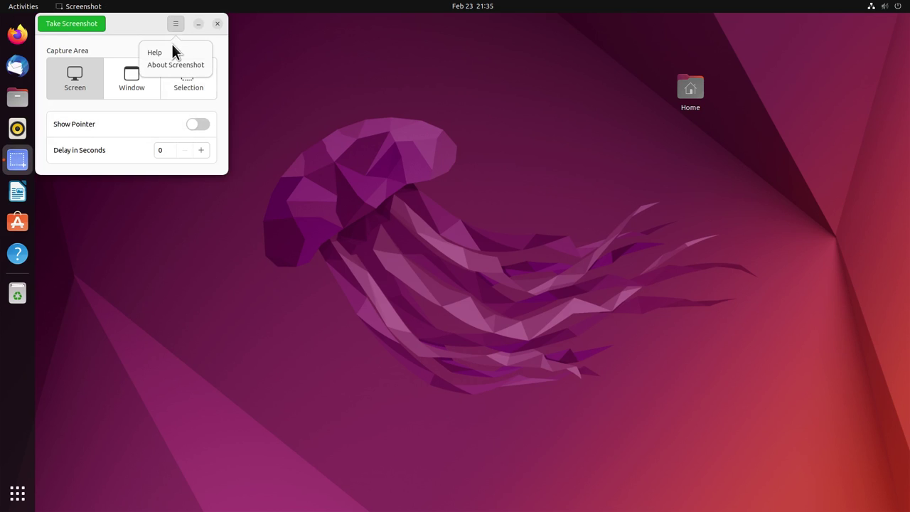
{"action": "left_click", "coordinate": [166, 65]}
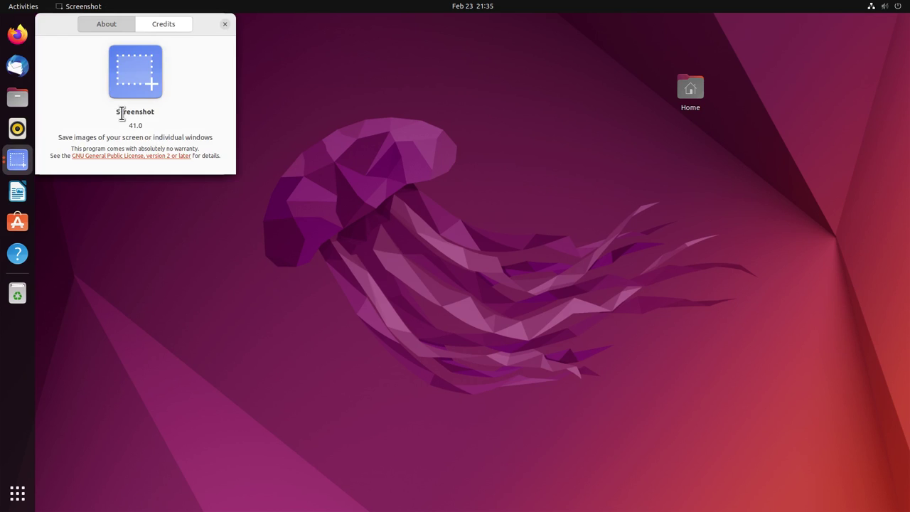
{"action": "left_click_drag", "start_coordinate": [115, 114], "coordinate": [163, 112]}
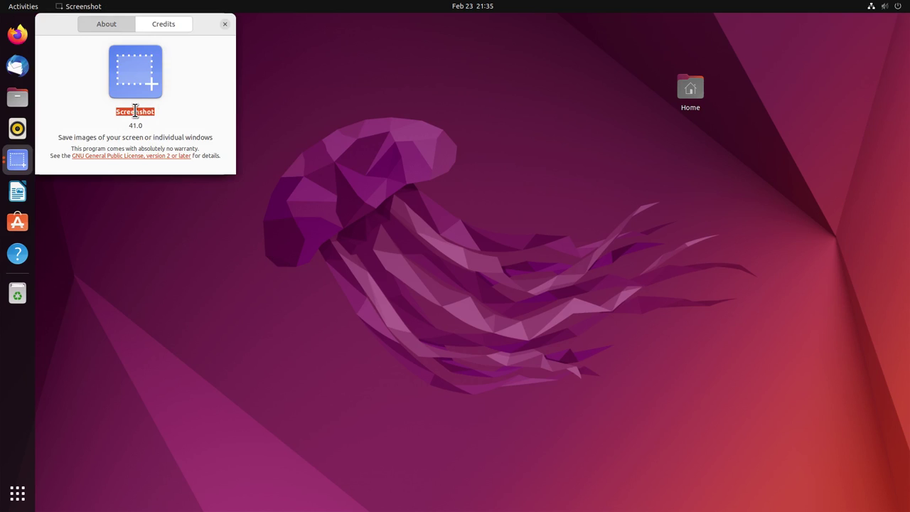
{"action": "right_click", "coordinate": [133, 116]}
{"action": "left_click", "coordinate": [154, 132]}
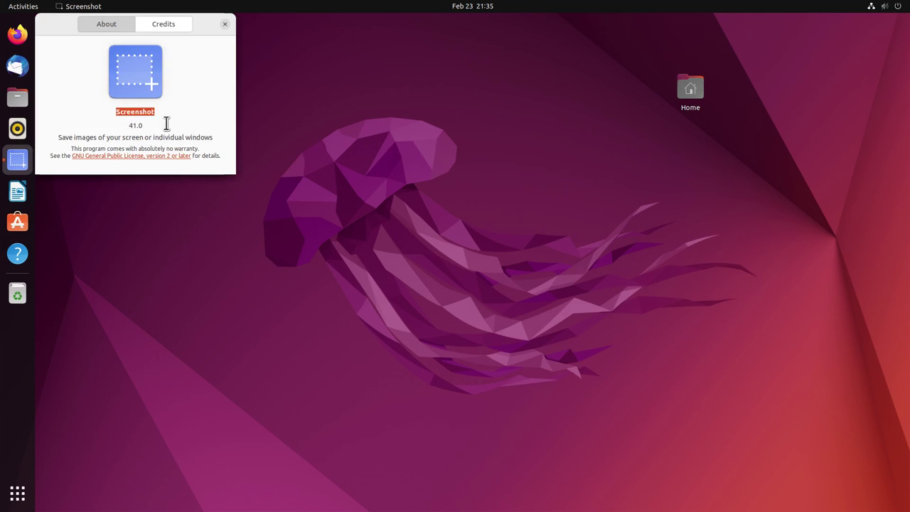
{"action": "left_click", "coordinate": [224, 25]}
{"action": "left_click", "coordinate": [220, 23]}
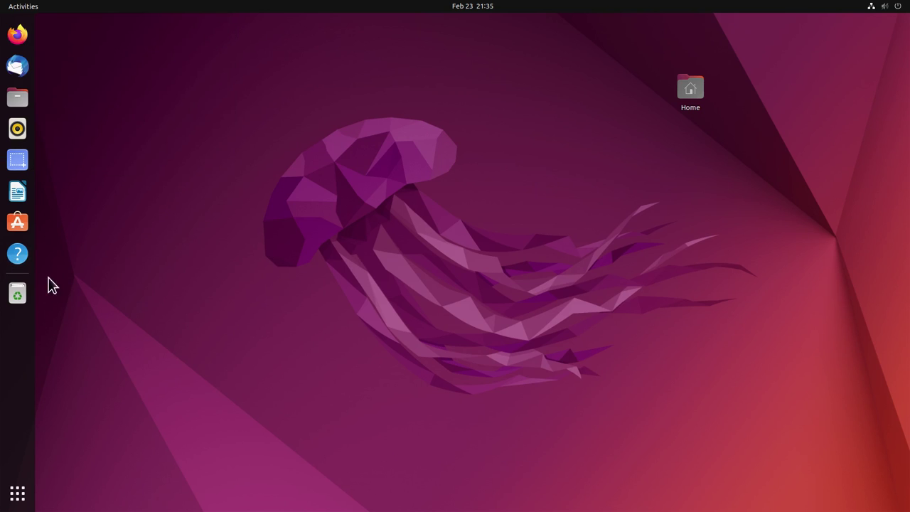
Step: Search Ubuntu Software for Screenshot, examine the page of the installed GNOME Screenshot entry, and close the store
{"action": "left_click", "coordinate": [18, 223]}
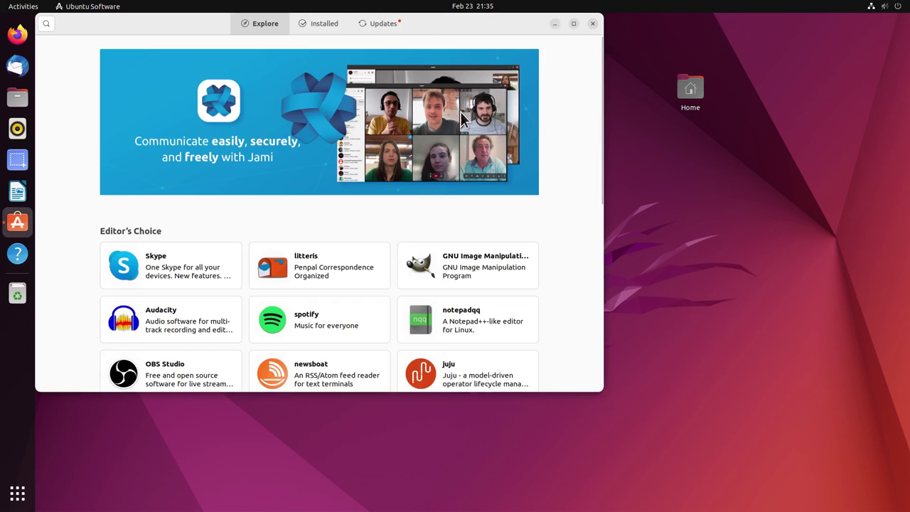
{"action": "left_click", "coordinate": [46, 24]}
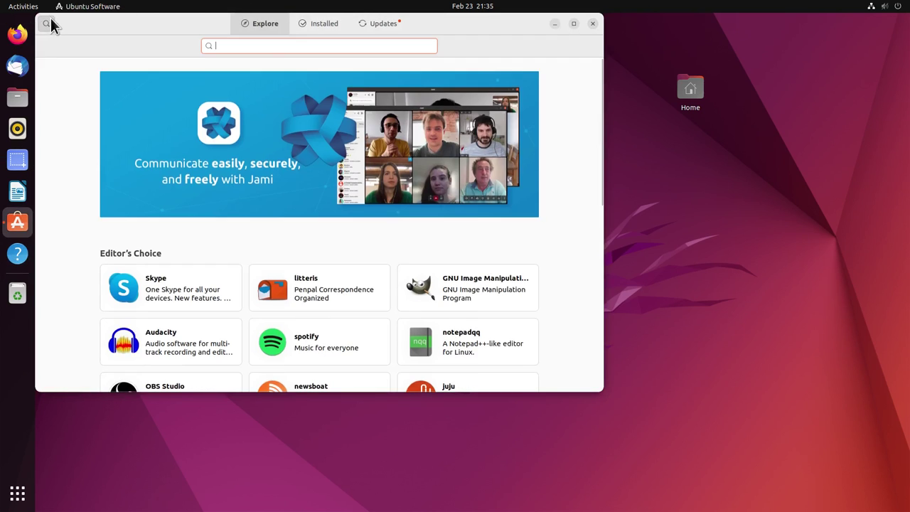
{"action": "right_click", "coordinate": [246, 47]}
{"action": "left_click", "coordinate": [270, 74]}
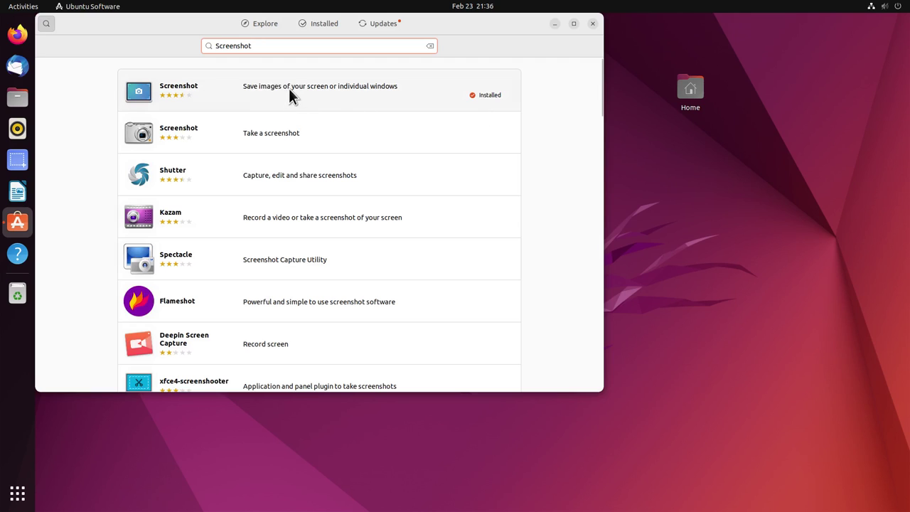
{"action": "left_click", "coordinate": [289, 95]}
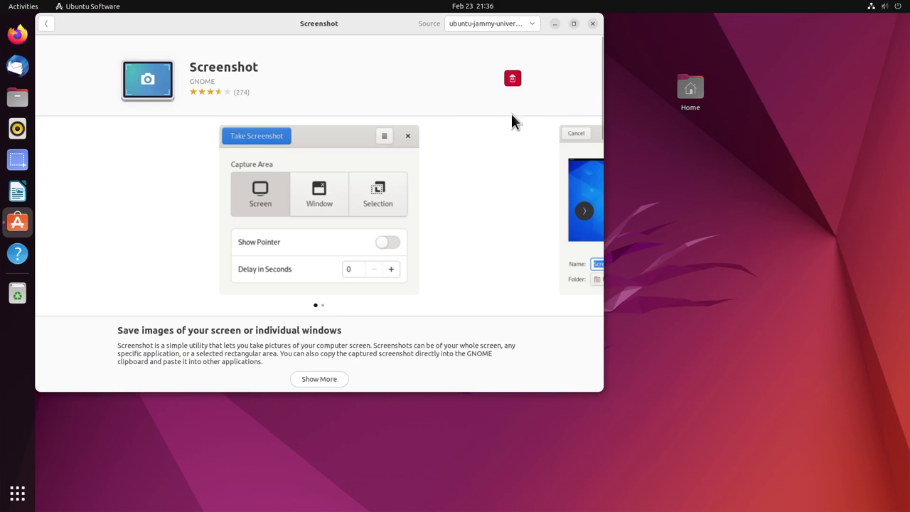
{"action": "left_click", "coordinate": [593, 23]}
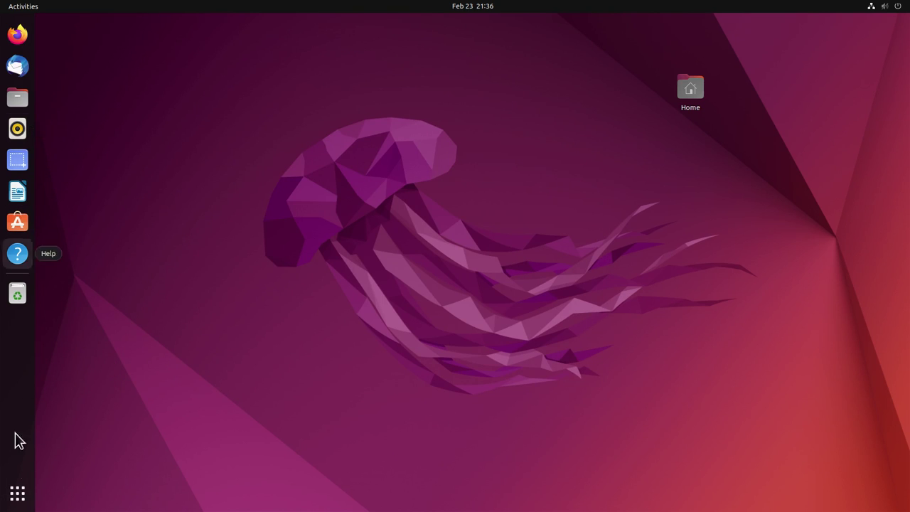
Step: Search the applications for "scre", start the built-in Take a Screenshot tool, and capture a selection moved over the jellyfish's head
{"action": "left_click", "coordinate": [17, 493]}
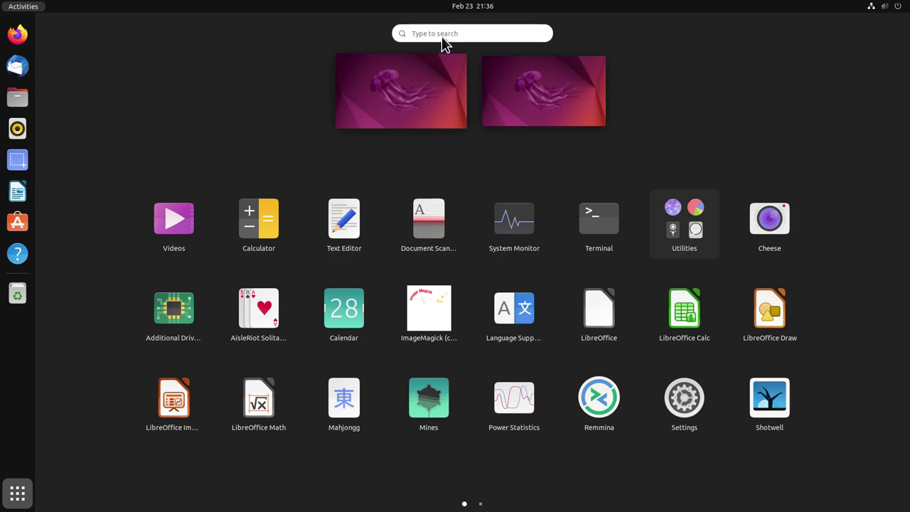
{"action": "type", "text": "sd"}
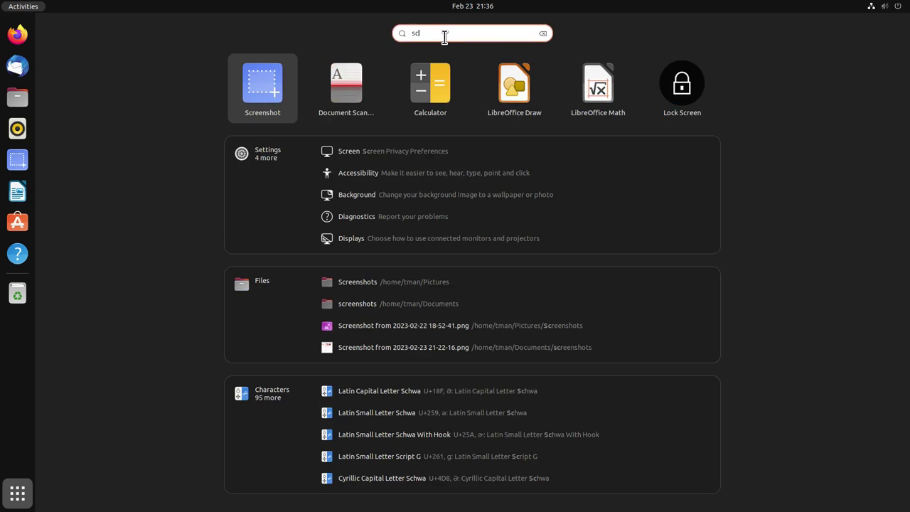
{"action": "key", "text": "BackSpace"}
{"action": "type", "text": "cre"}
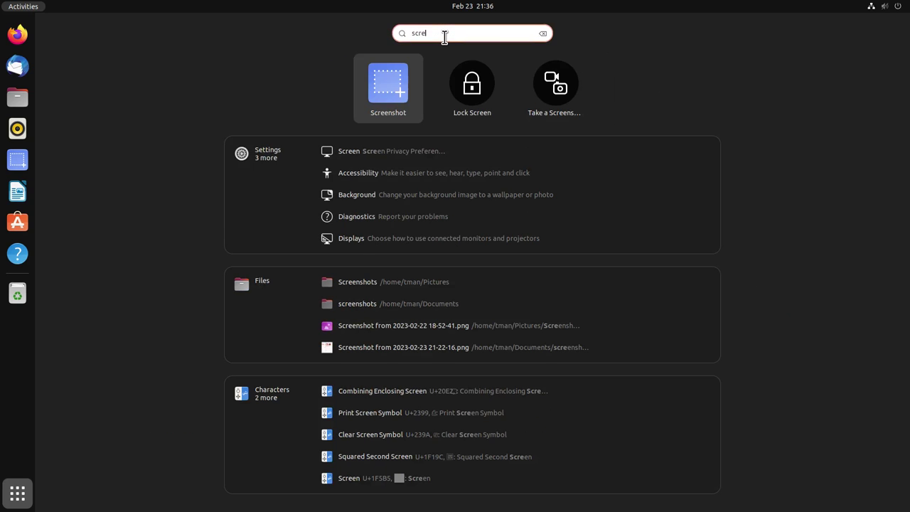
{"action": "left_click", "coordinate": [553, 87]}
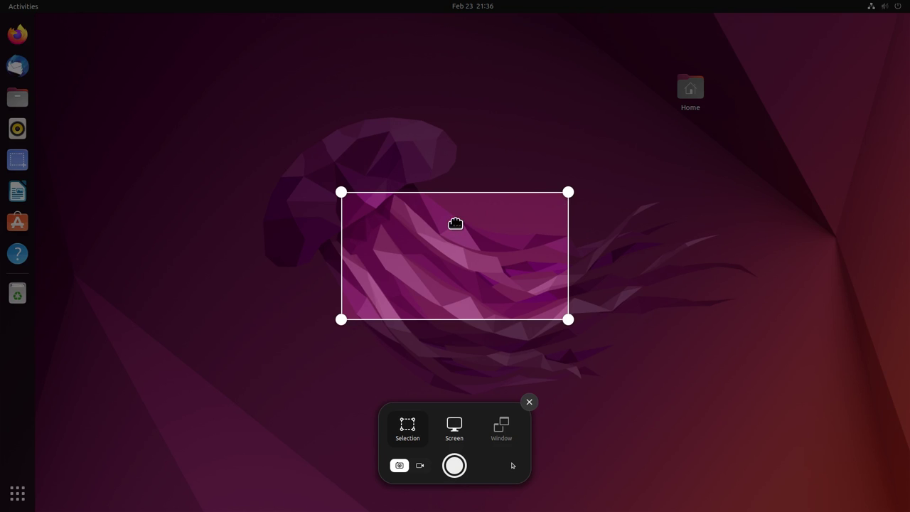
{"action": "left_click_drag", "start_coordinate": [456, 222], "coordinate": [427, 120]}
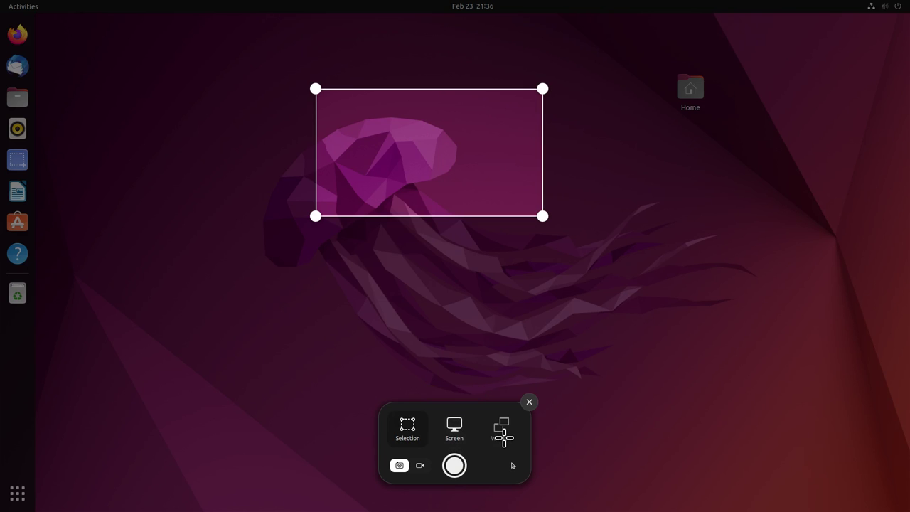
{"action": "left_click", "coordinate": [455, 466]}
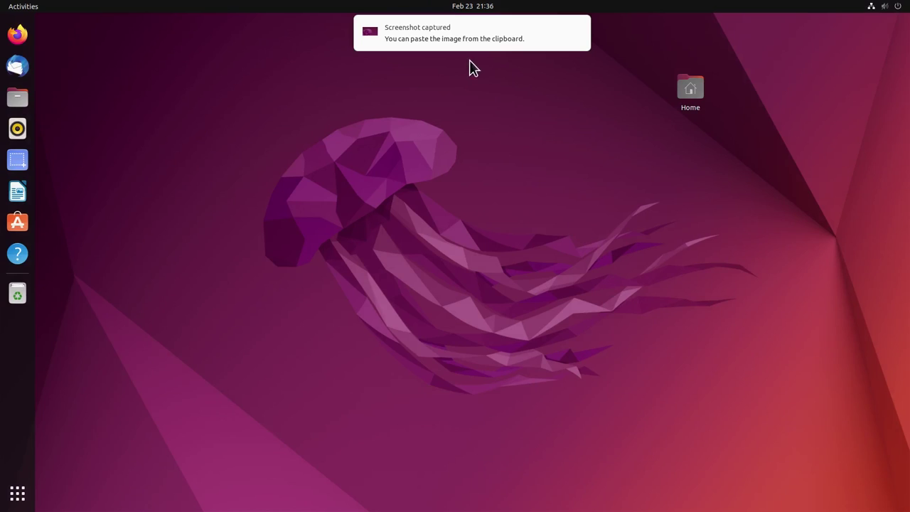
Step: Open the Home folder in Files, dismiss the screenshot notification, and close the Files window
{"action": "left_click", "coordinate": [22, 99]}
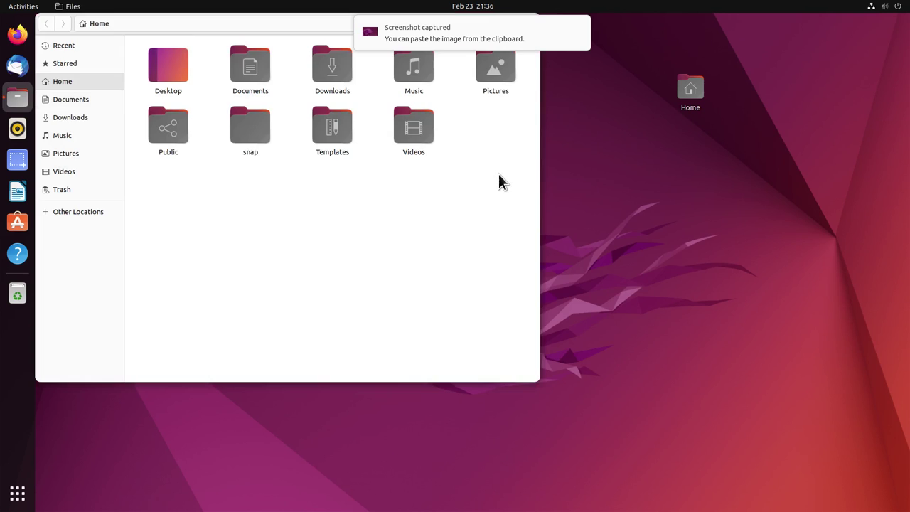
{"action": "mouse_move", "coordinate": [545, 41]}
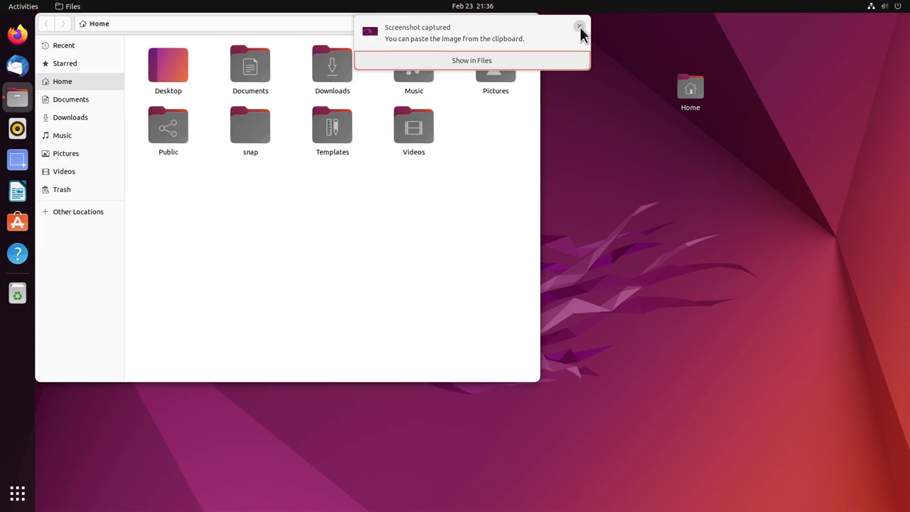
{"action": "left_click", "coordinate": [579, 26]}
{"action": "left_click", "coordinate": [532, 25]}
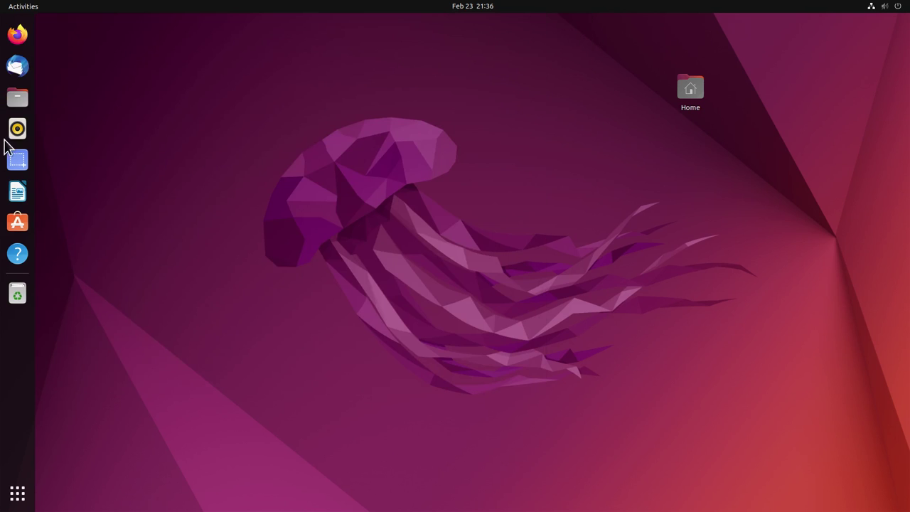
Step: Reopen the Screenshot app, move its window lower on the desktop, view its About information, and close the app
{"action": "left_click", "coordinate": [18, 161]}
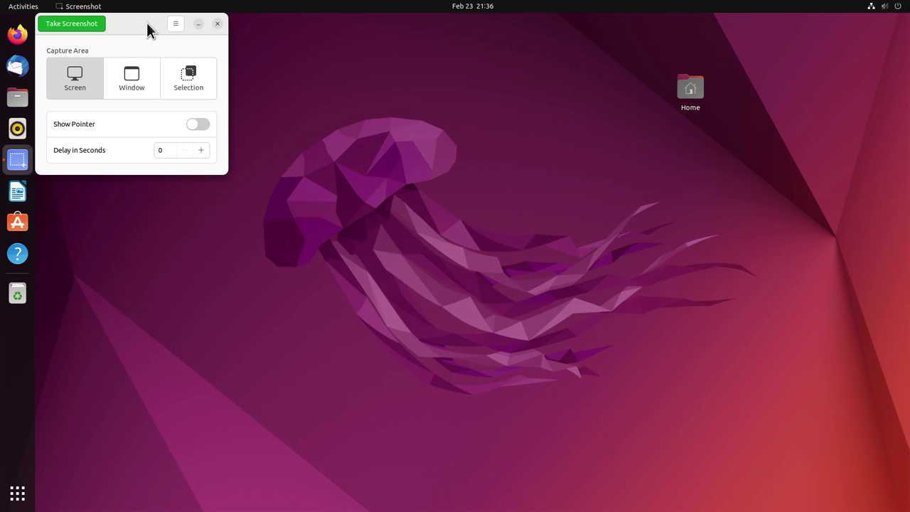
{"action": "left_click_drag", "start_coordinate": [147, 24], "coordinate": [130, 100]}
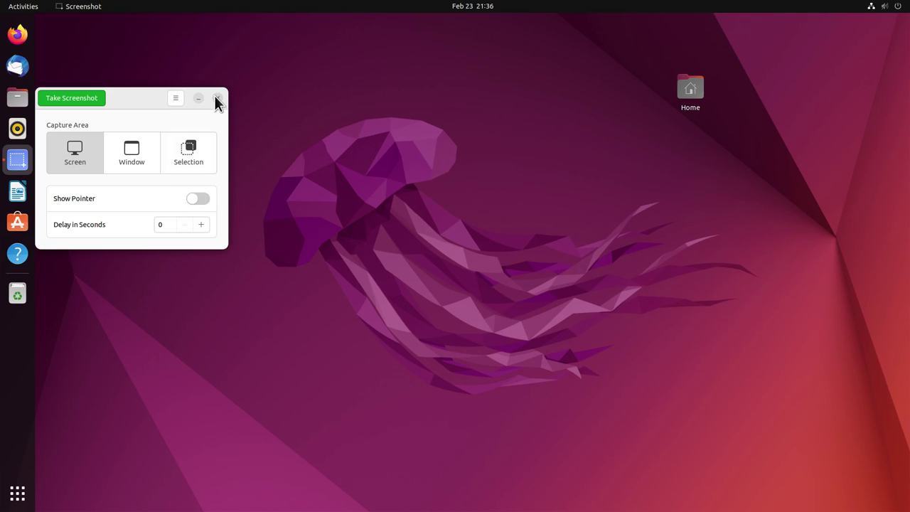
{"action": "left_click", "coordinate": [174, 100]}
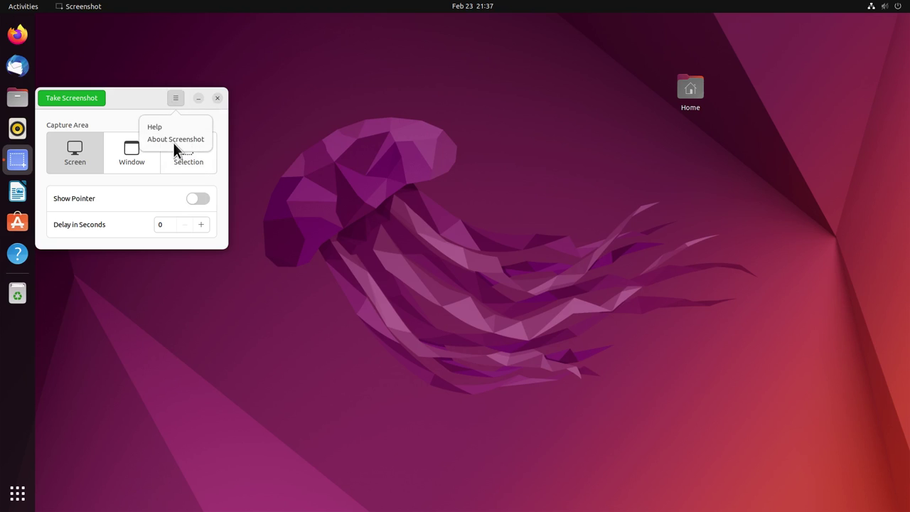
{"action": "left_click", "coordinate": [173, 141]}
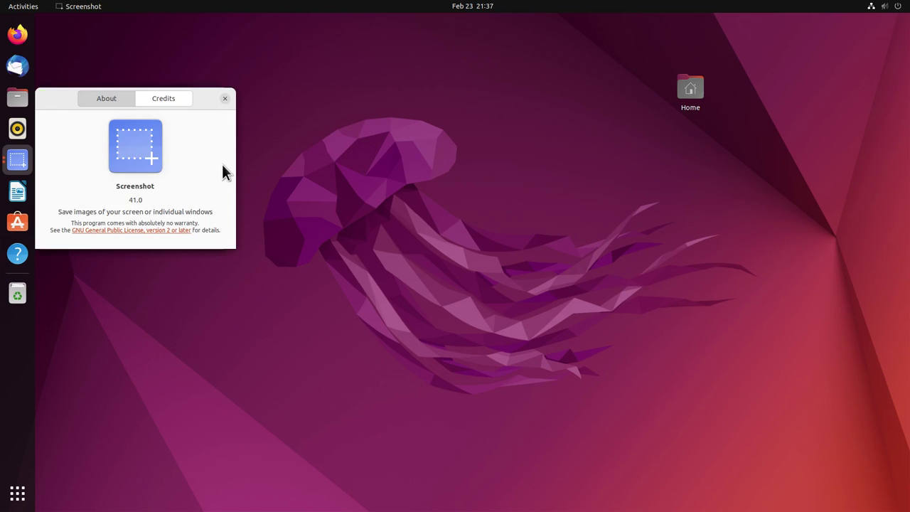
{"action": "left_click", "coordinate": [225, 99]}
{"action": "left_click", "coordinate": [217, 99]}
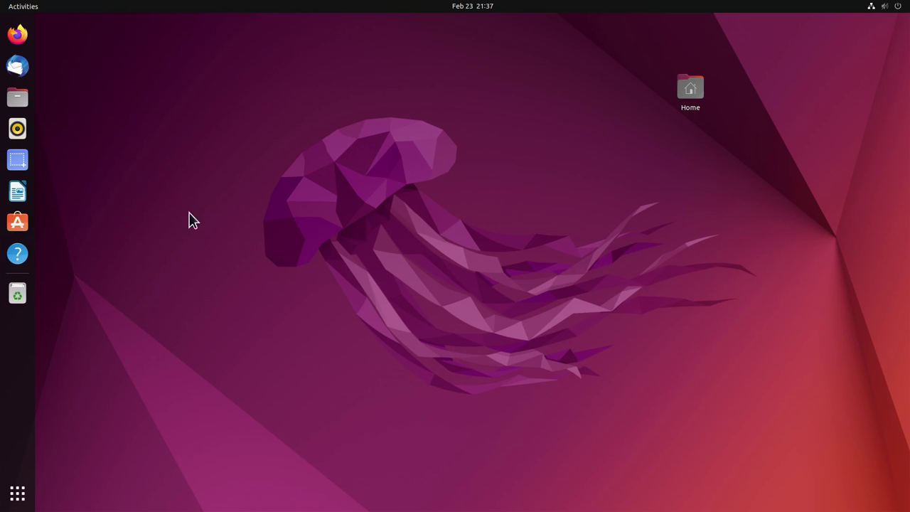